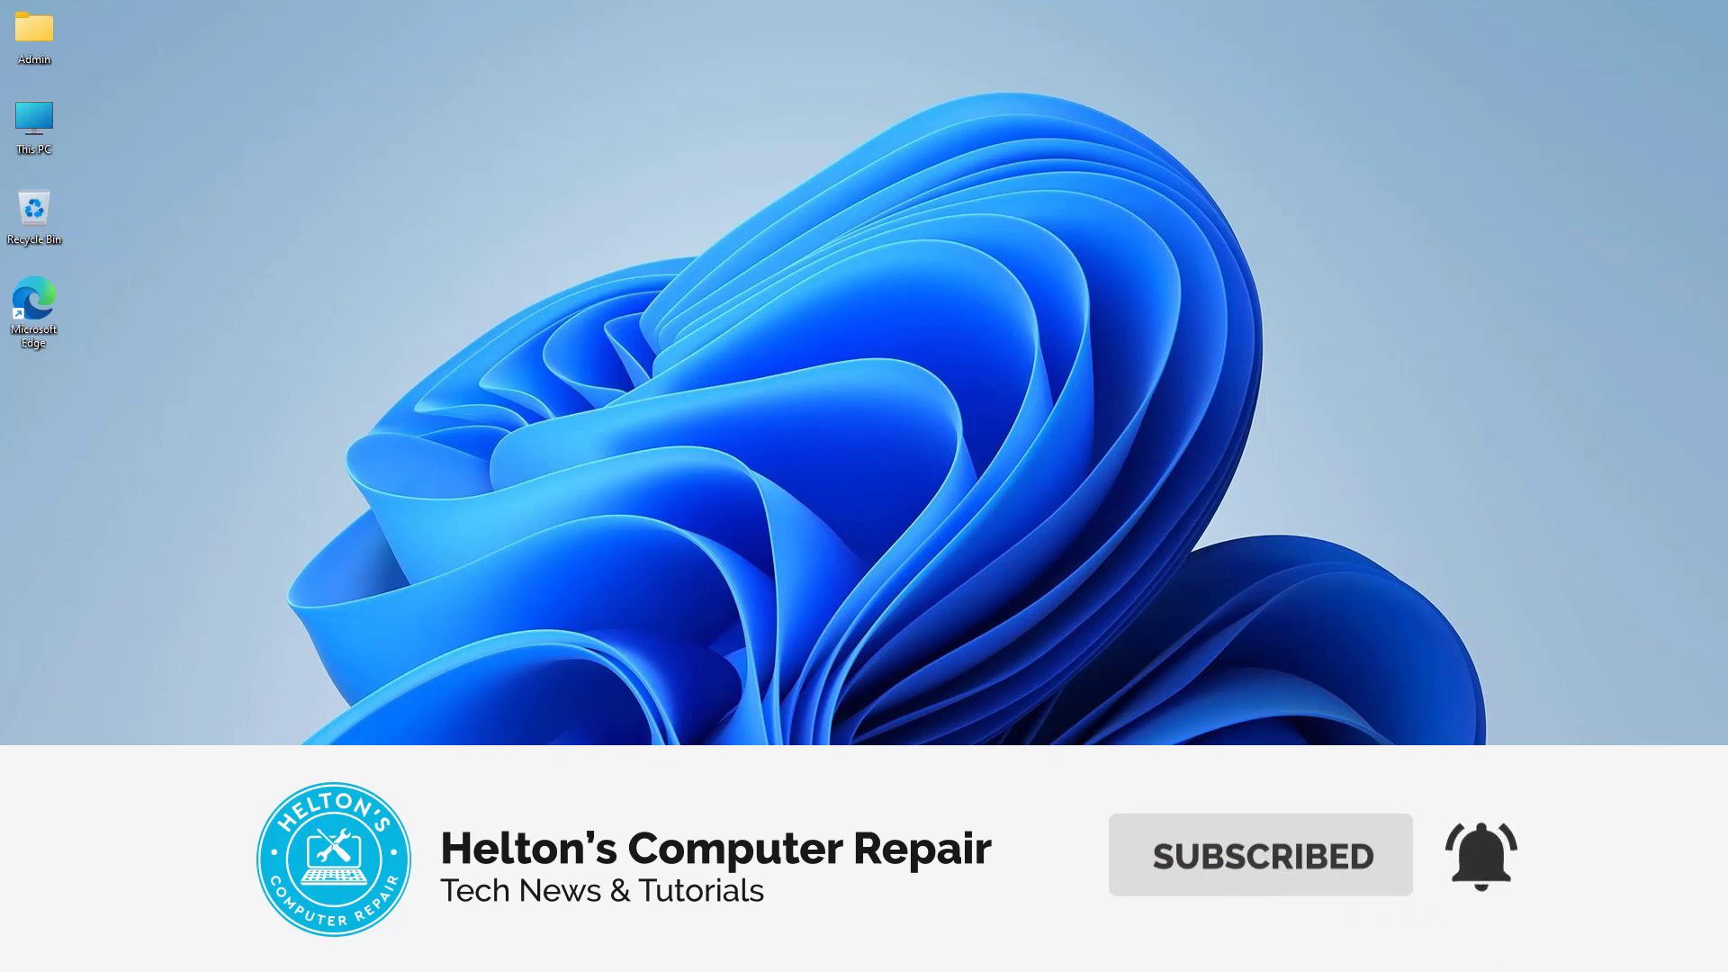
Open Windows Security from the taskbar to view its Security at a glance page, then close it.
{"action": "left_click", "coordinate": [1567, 950]}
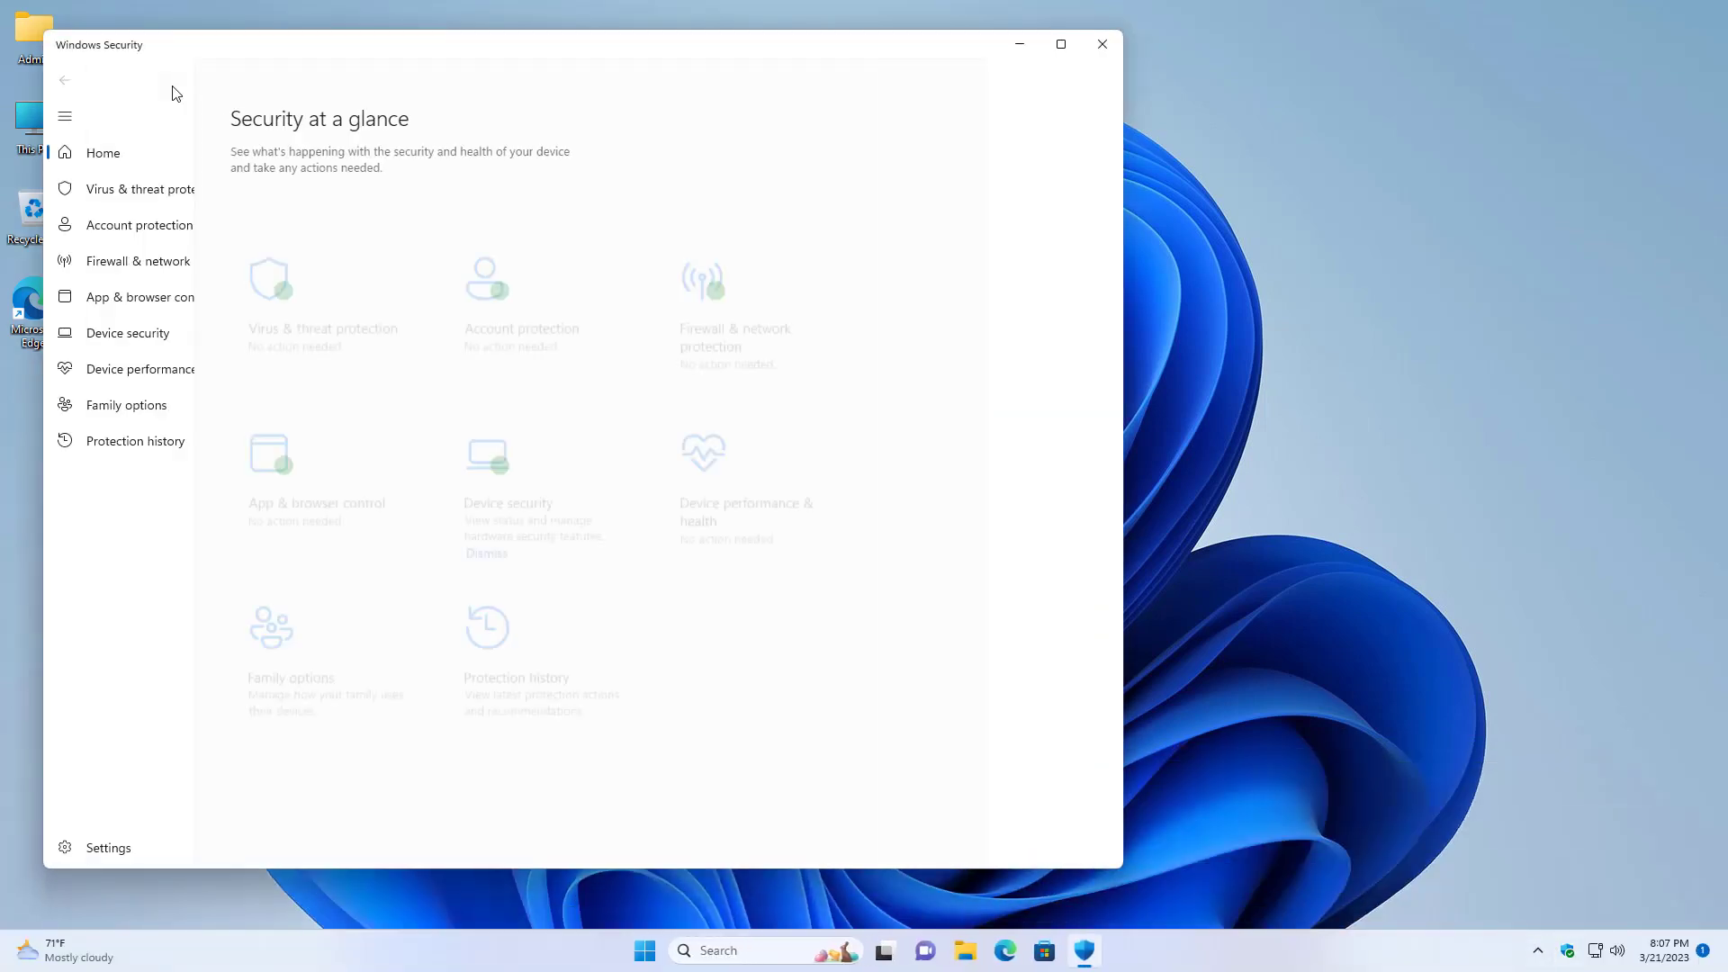
{"action": "left_click", "coordinate": [1101, 42]}
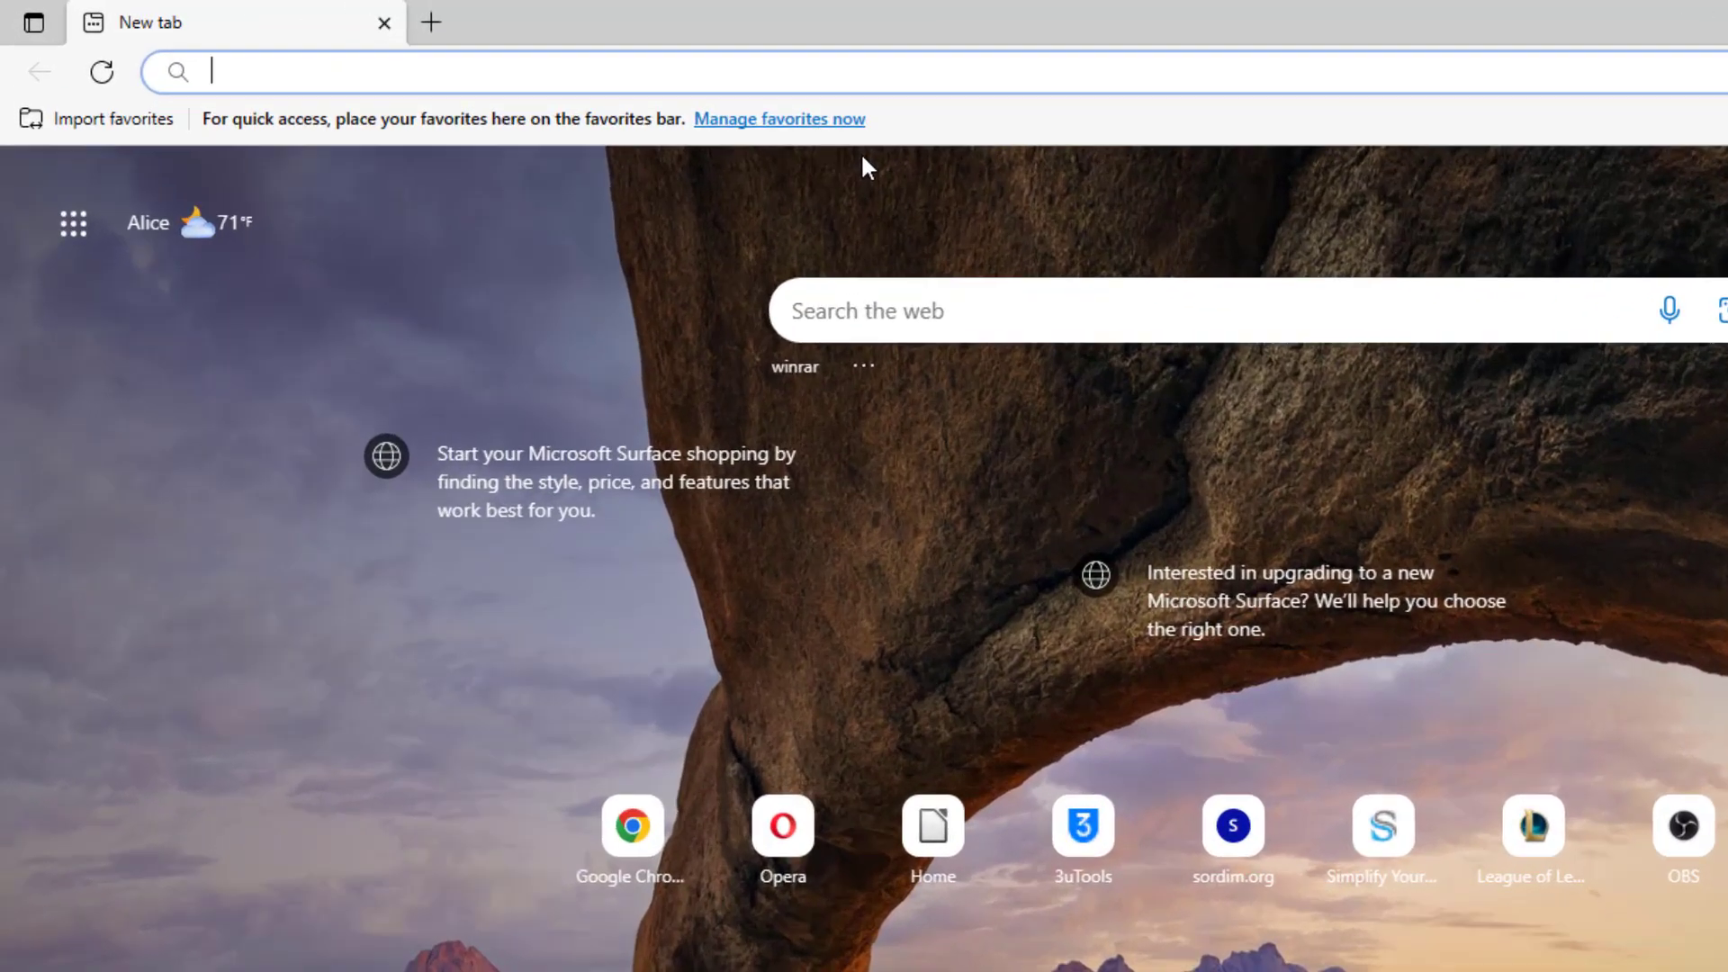
Navigate Edge to kaspersky.com through the address bar's kaspersky suggestion.
{"action": "type", "text": "ka"}
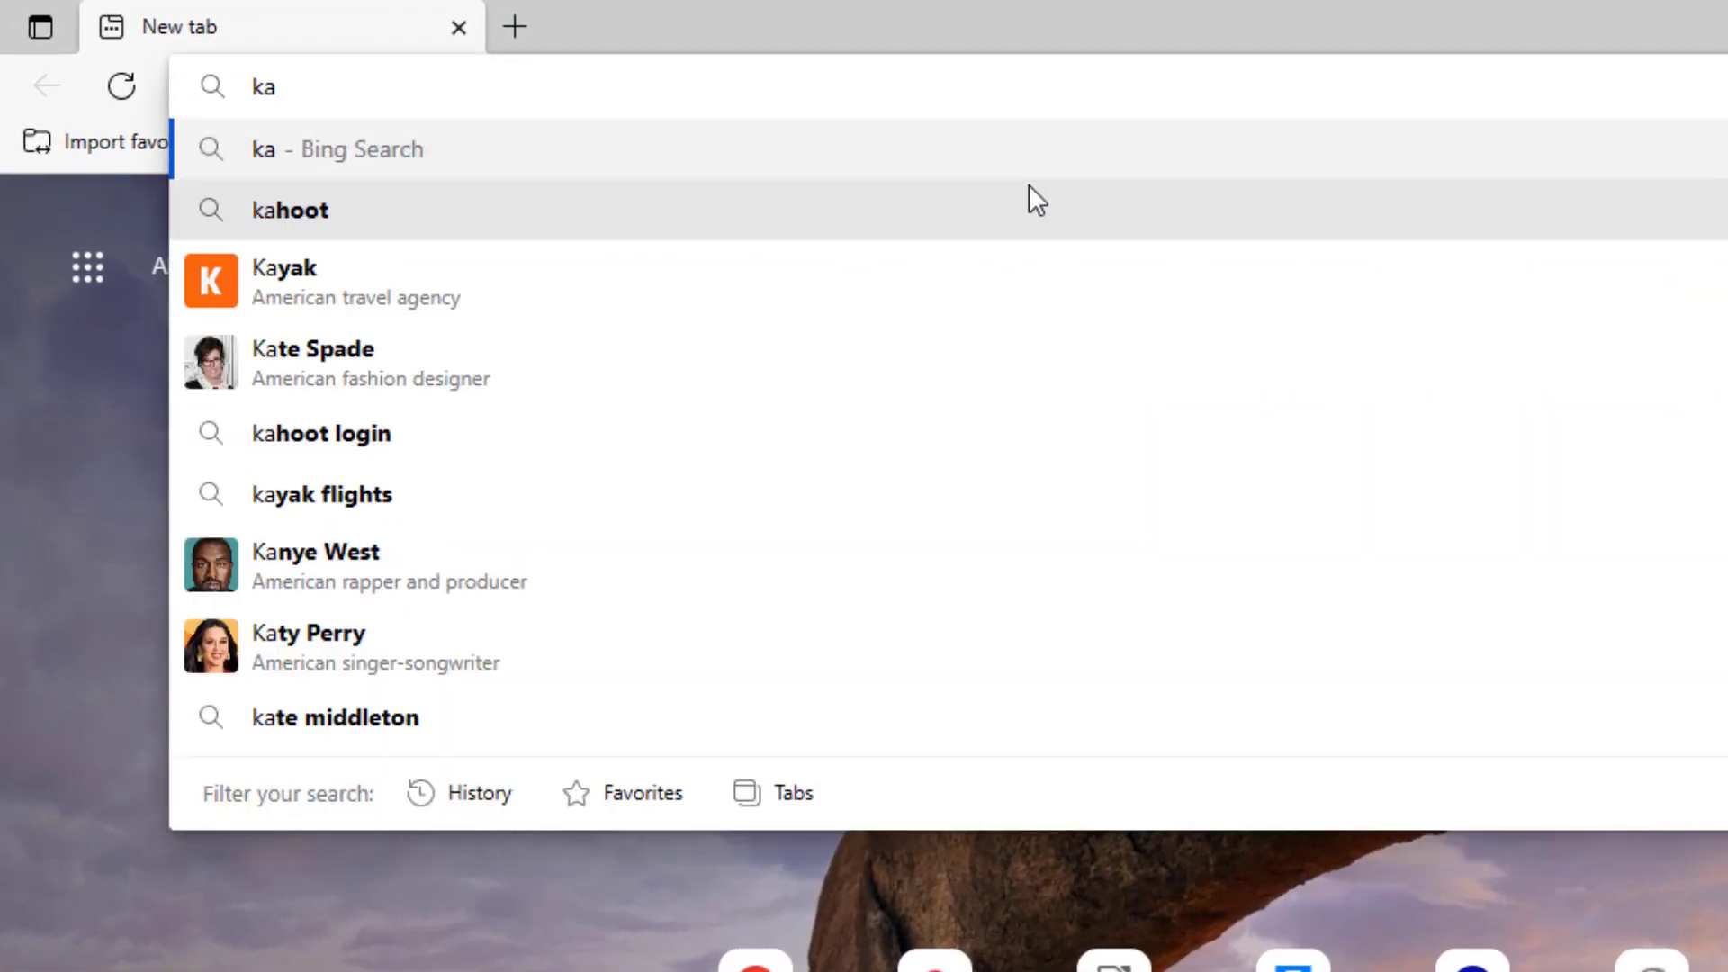
{"action": "type", "text": "spers"}
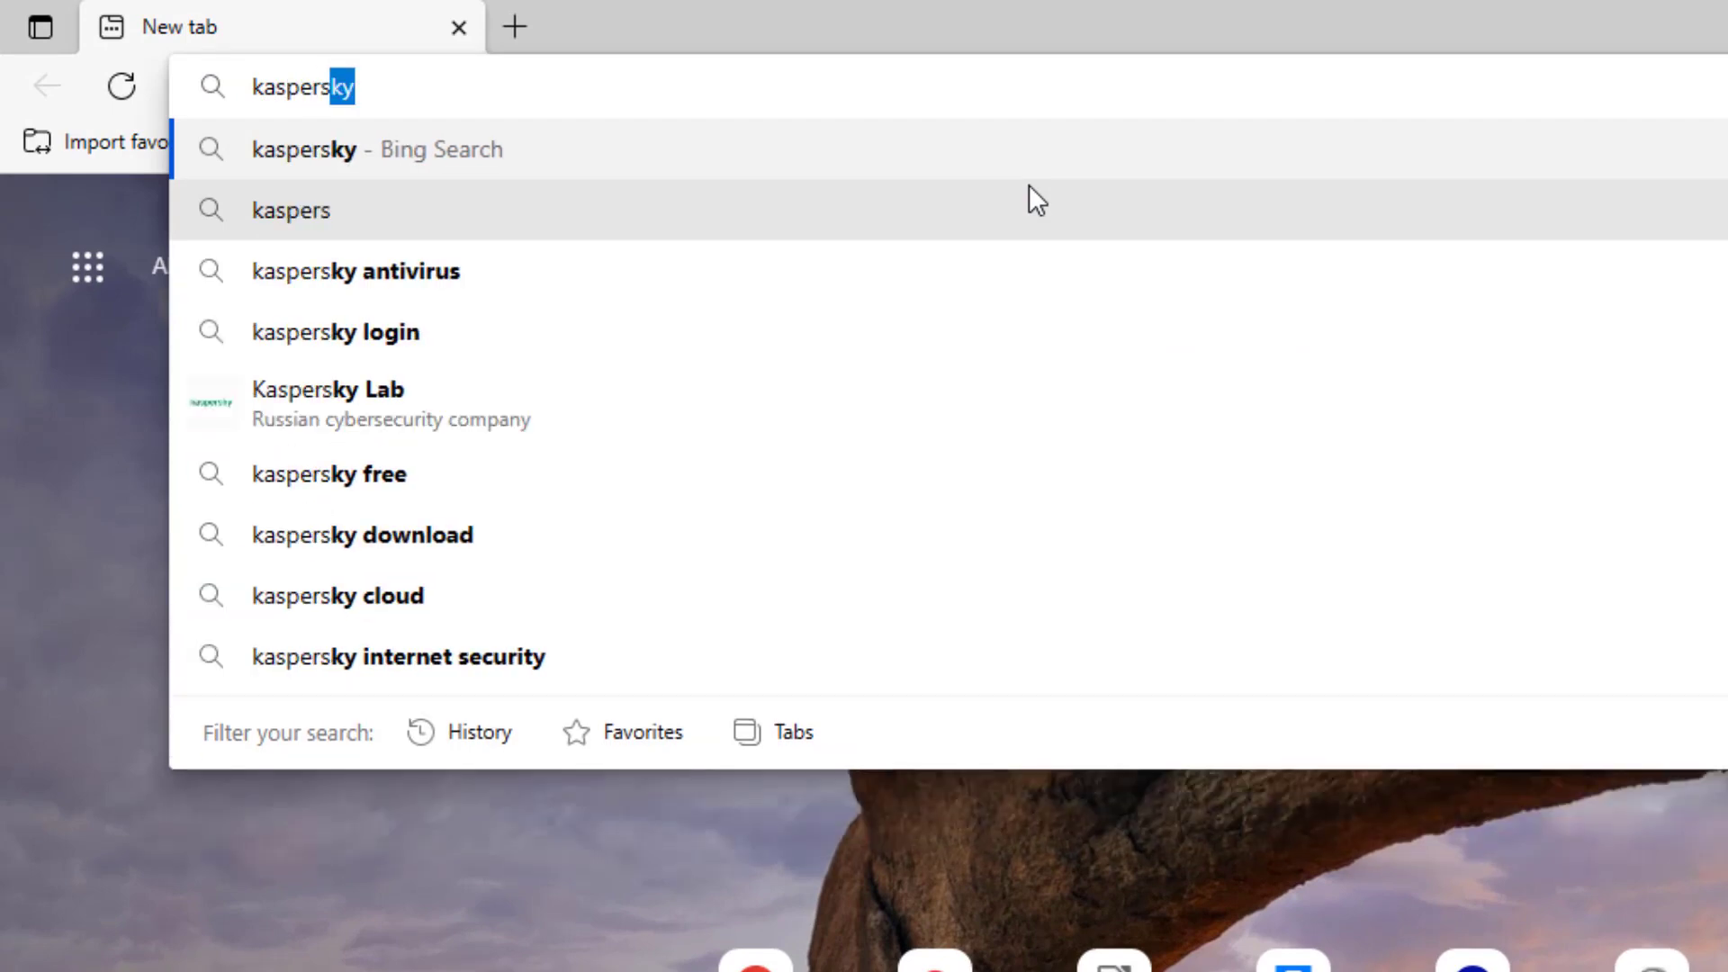
{"action": "key", "text": "BackSpace"}
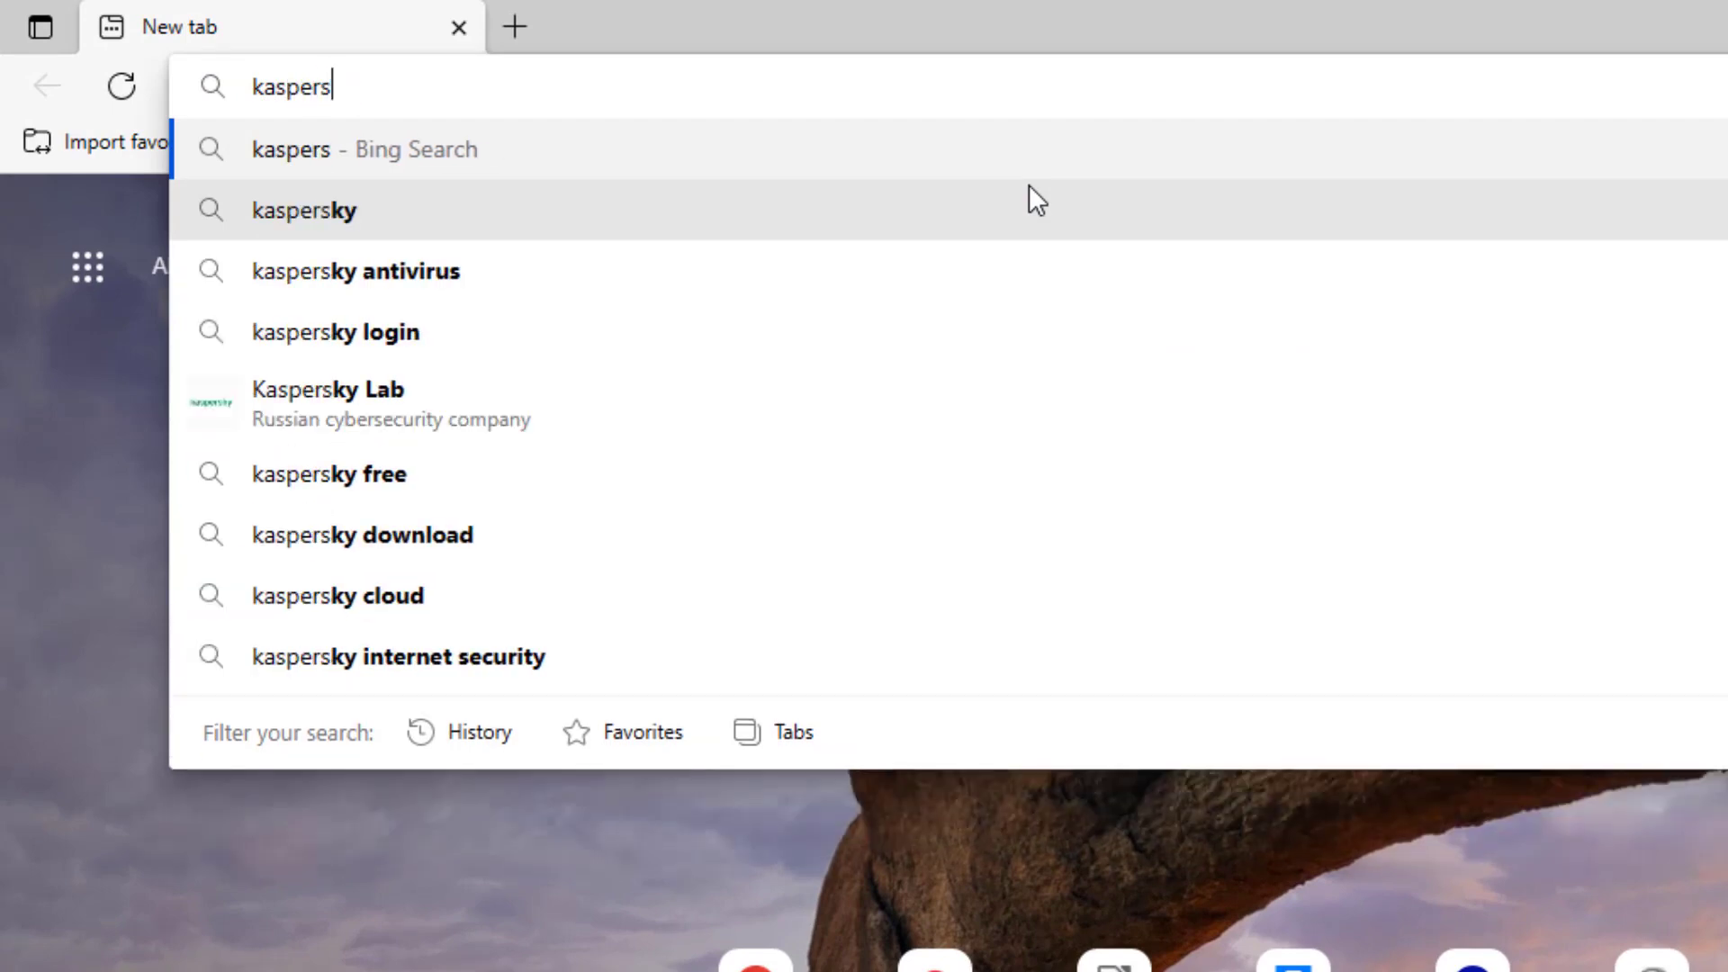
{"action": "key", "text": "Down"}
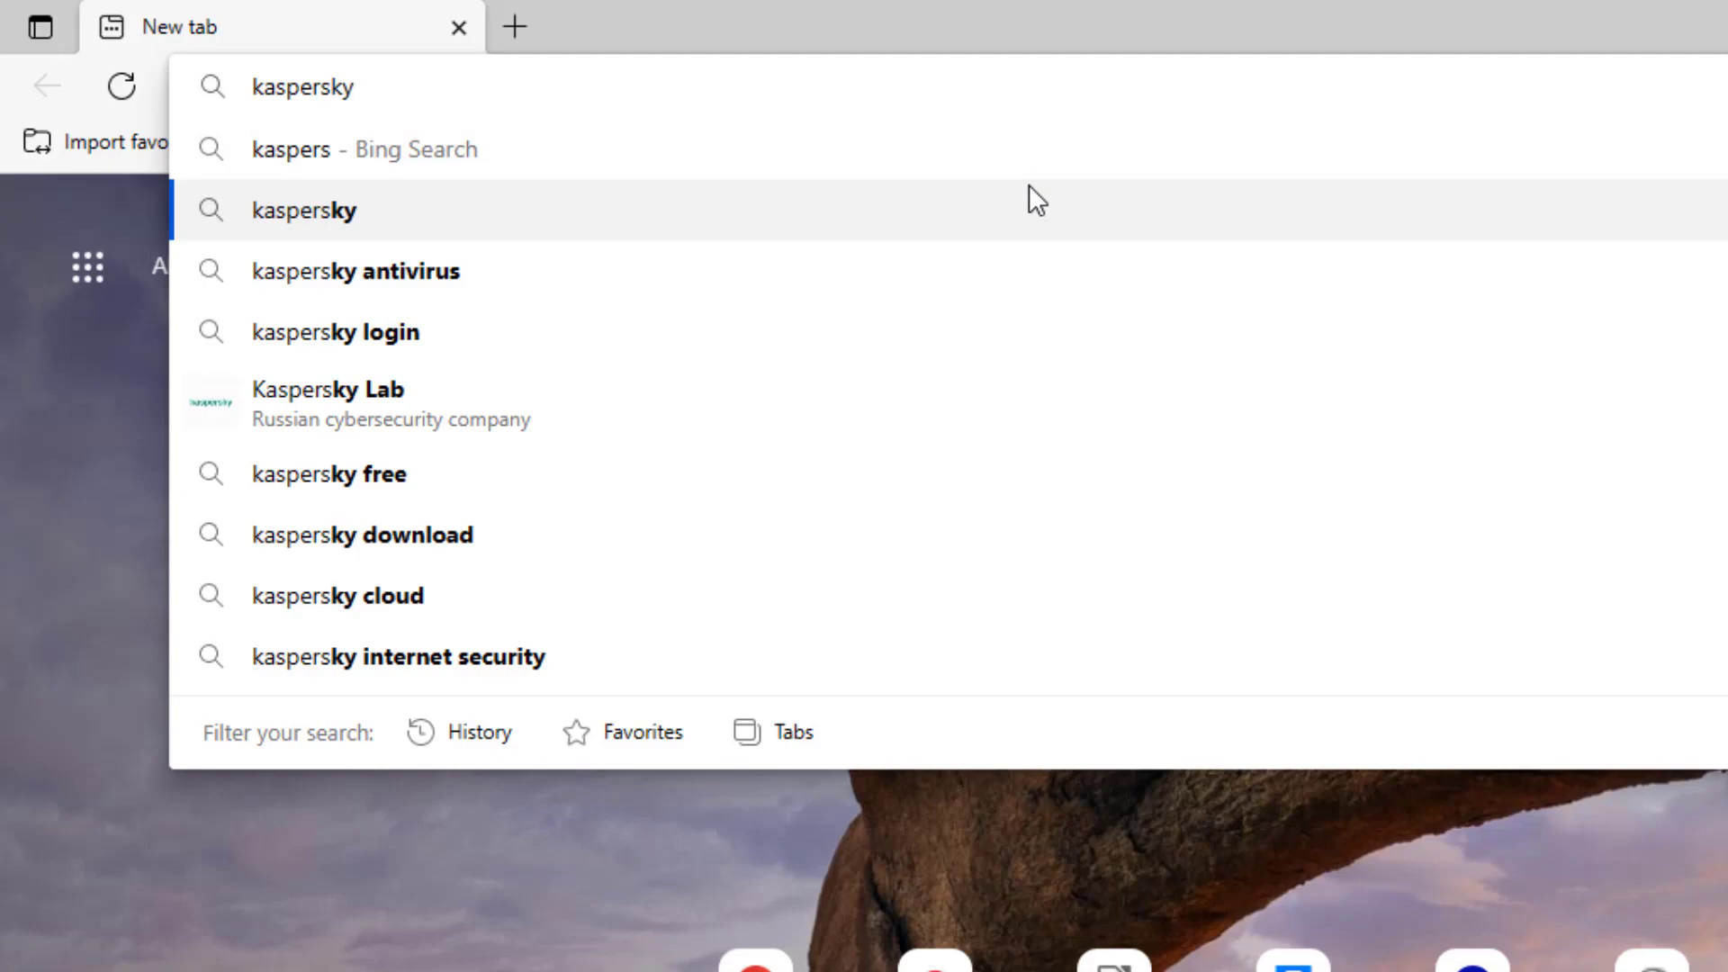
{"action": "type", "text": ".com"}
{"action": "key", "text": "Return"}
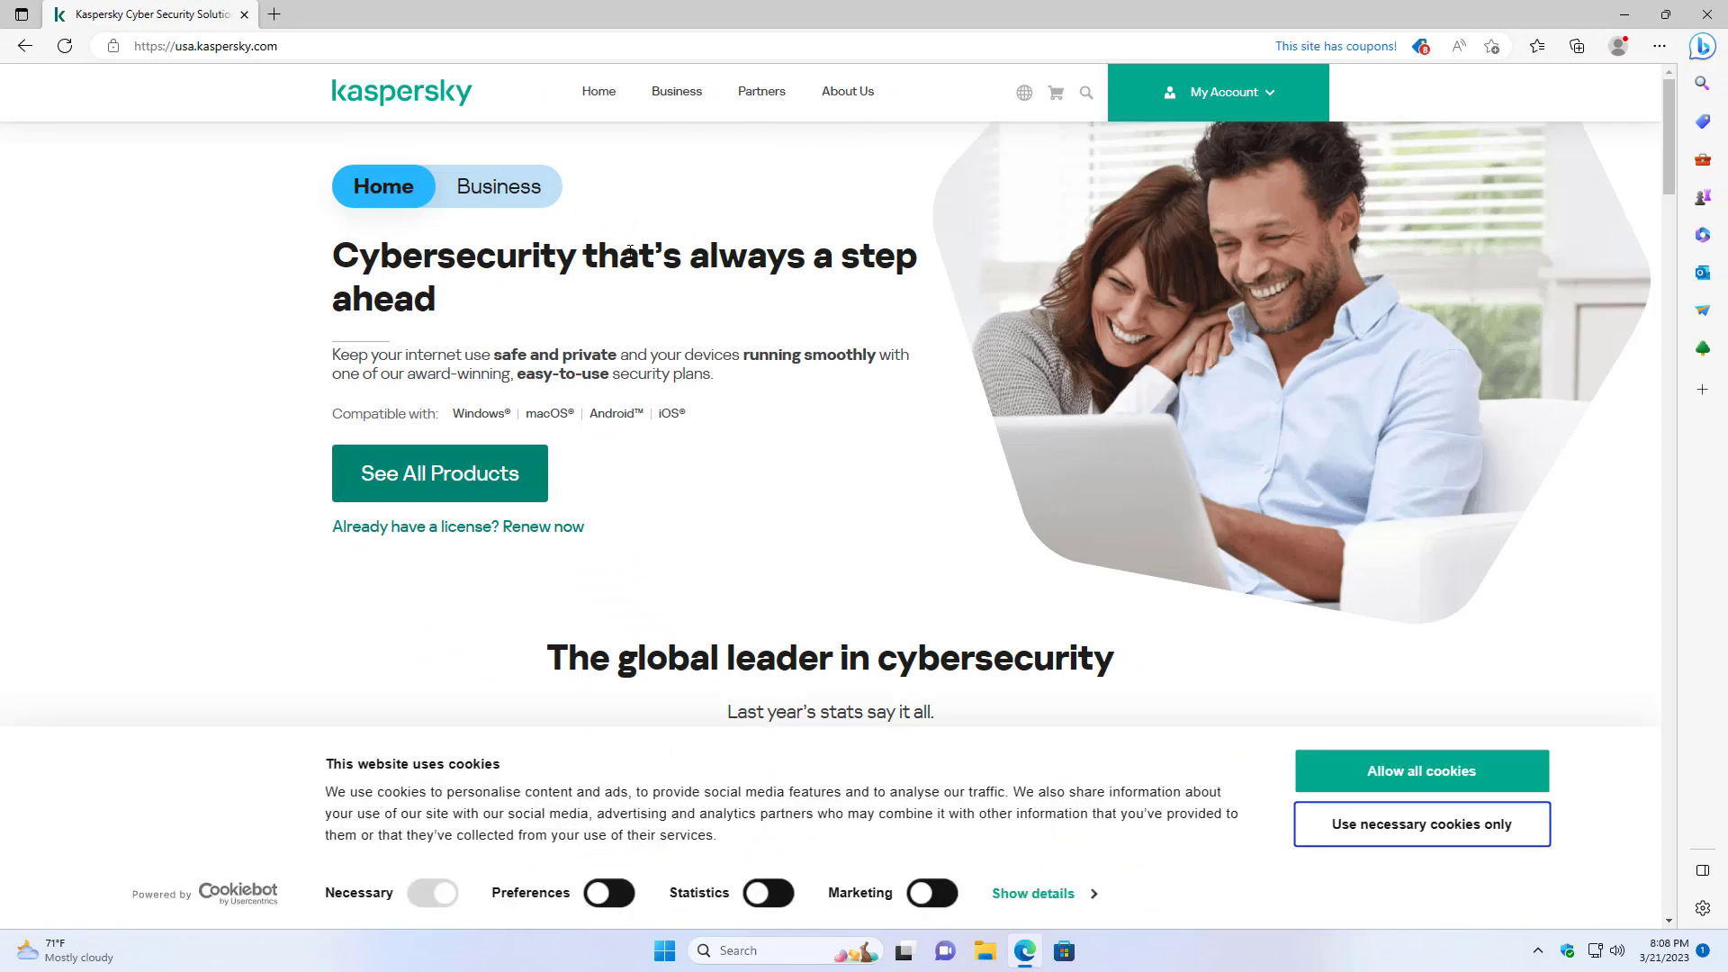
Scroll the Kaspersky home page and allow all cookies.
{"action": "scroll", "coordinate": [630, 252], "scroll_direction": "down", "scroll_amount": 1}
{"action": "scroll", "coordinate": [536, 306], "scroll_direction": "down", "scroll_amount": 3}
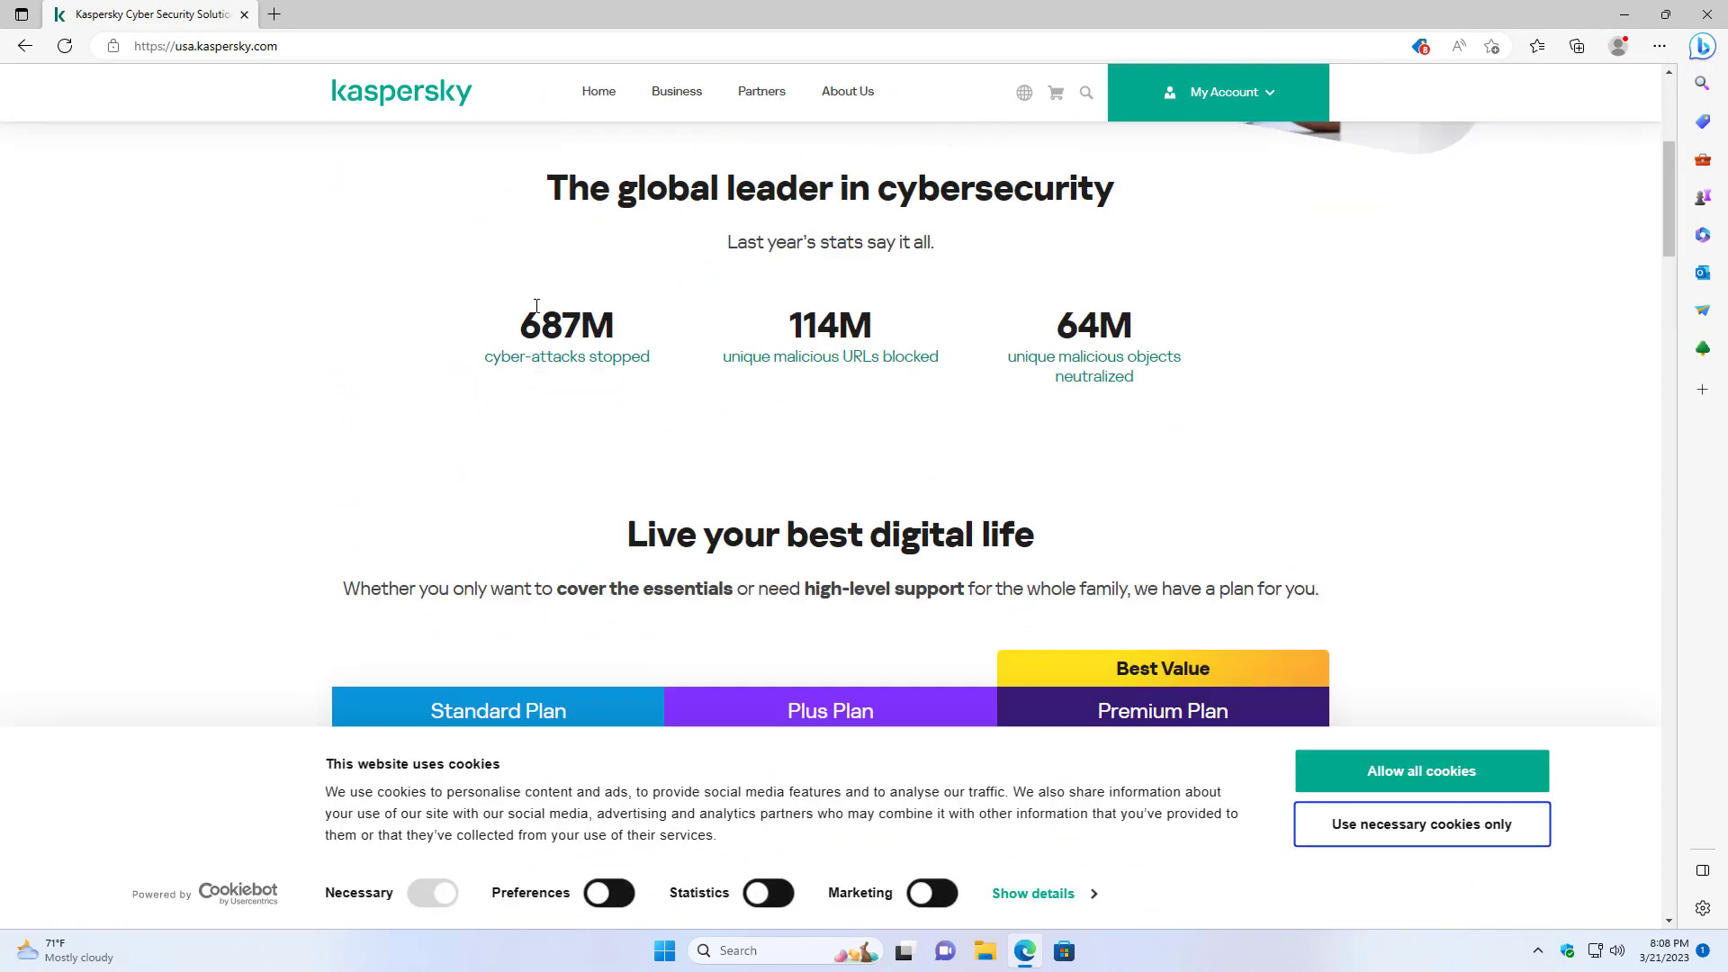
{"action": "scroll", "coordinate": [663, 354], "scroll_direction": "down", "scroll_amount": 5}
{"action": "scroll", "coordinate": [656, 351], "scroll_direction": "up", "scroll_amount": 1}
{"action": "scroll", "coordinate": [639, 347], "scroll_direction": "down", "scroll_amount": 4}
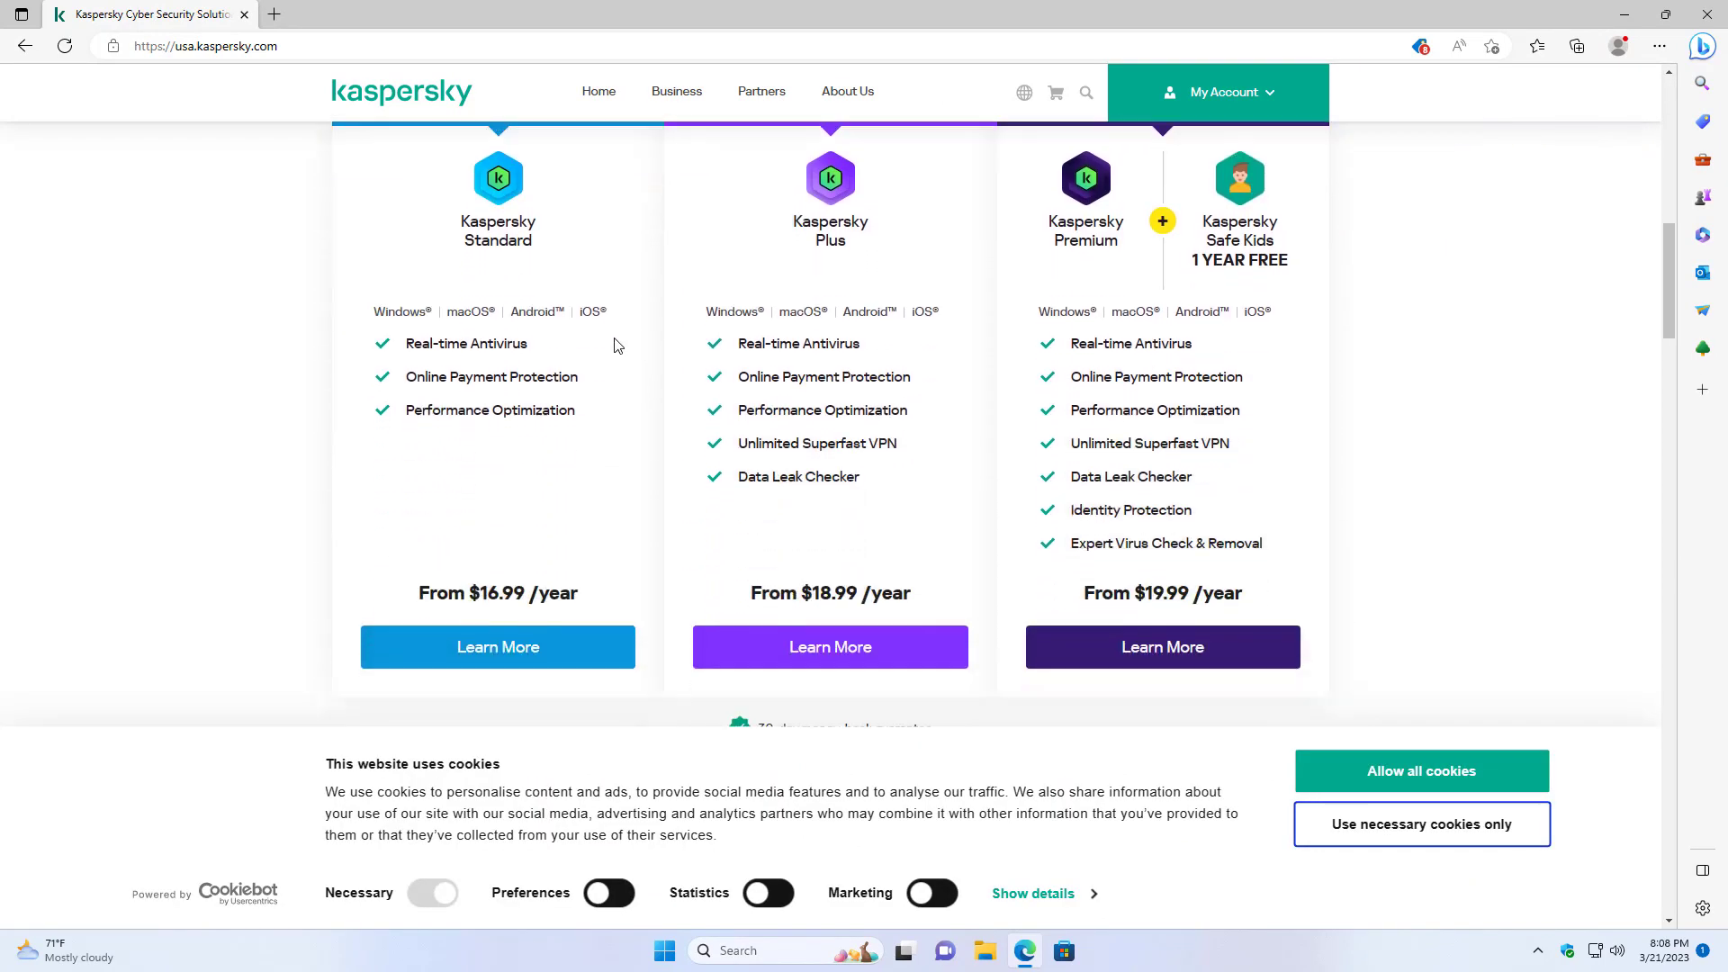
{"action": "scroll", "coordinate": [617, 346], "scroll_direction": "down", "scroll_amount": 10}
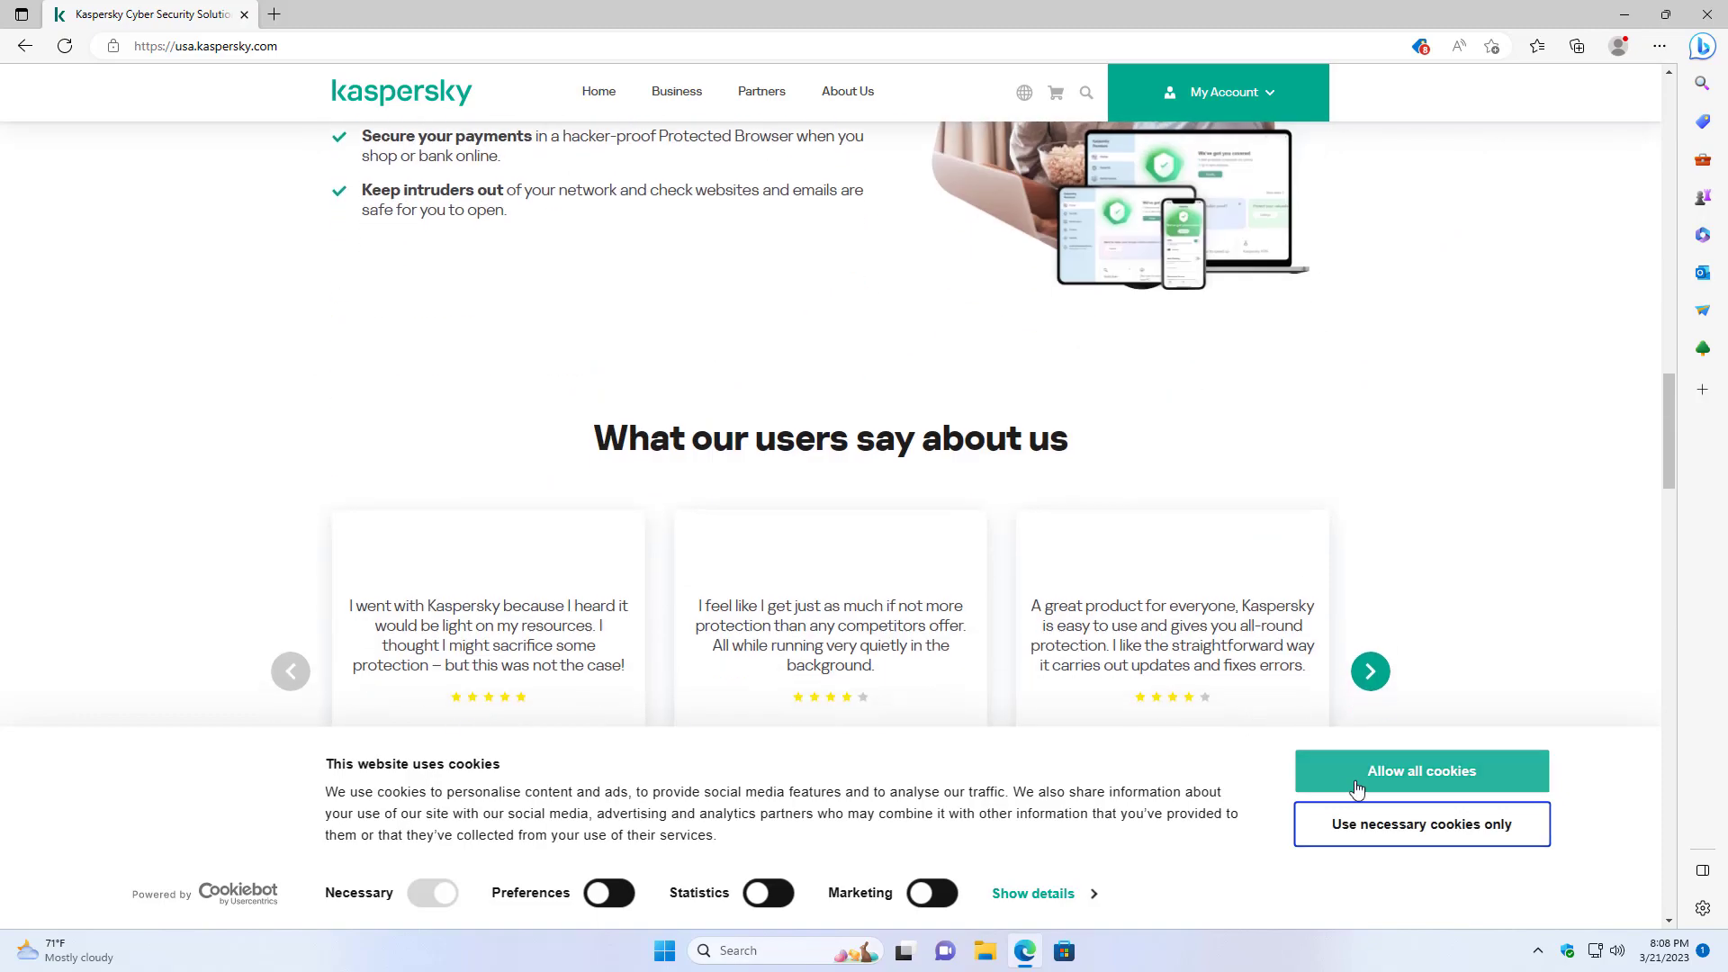
{"action": "left_click", "coordinate": [1361, 780]}
Open All Solutions from the footer and browse the Standard, Plus and Premium plans.
{"action": "scroll", "coordinate": [877, 446], "scroll_direction": "down", "scroll_amount": 20}
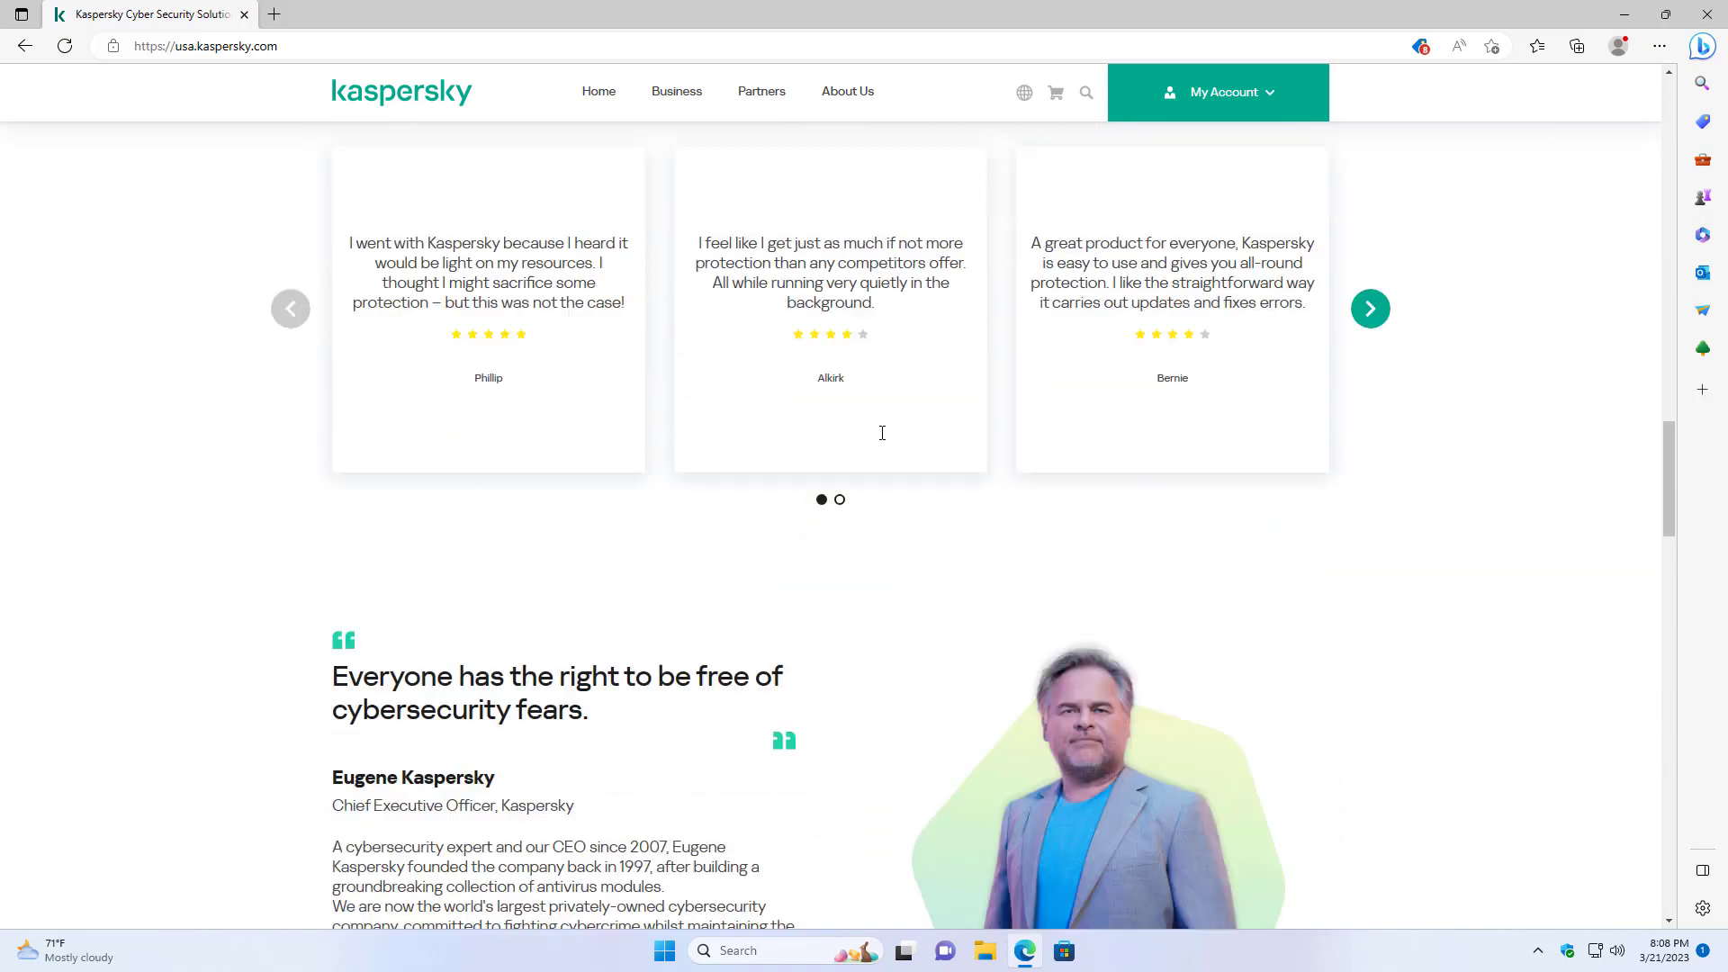
{"action": "scroll", "coordinate": [869, 455], "scroll_direction": "down", "scroll_amount": 15}
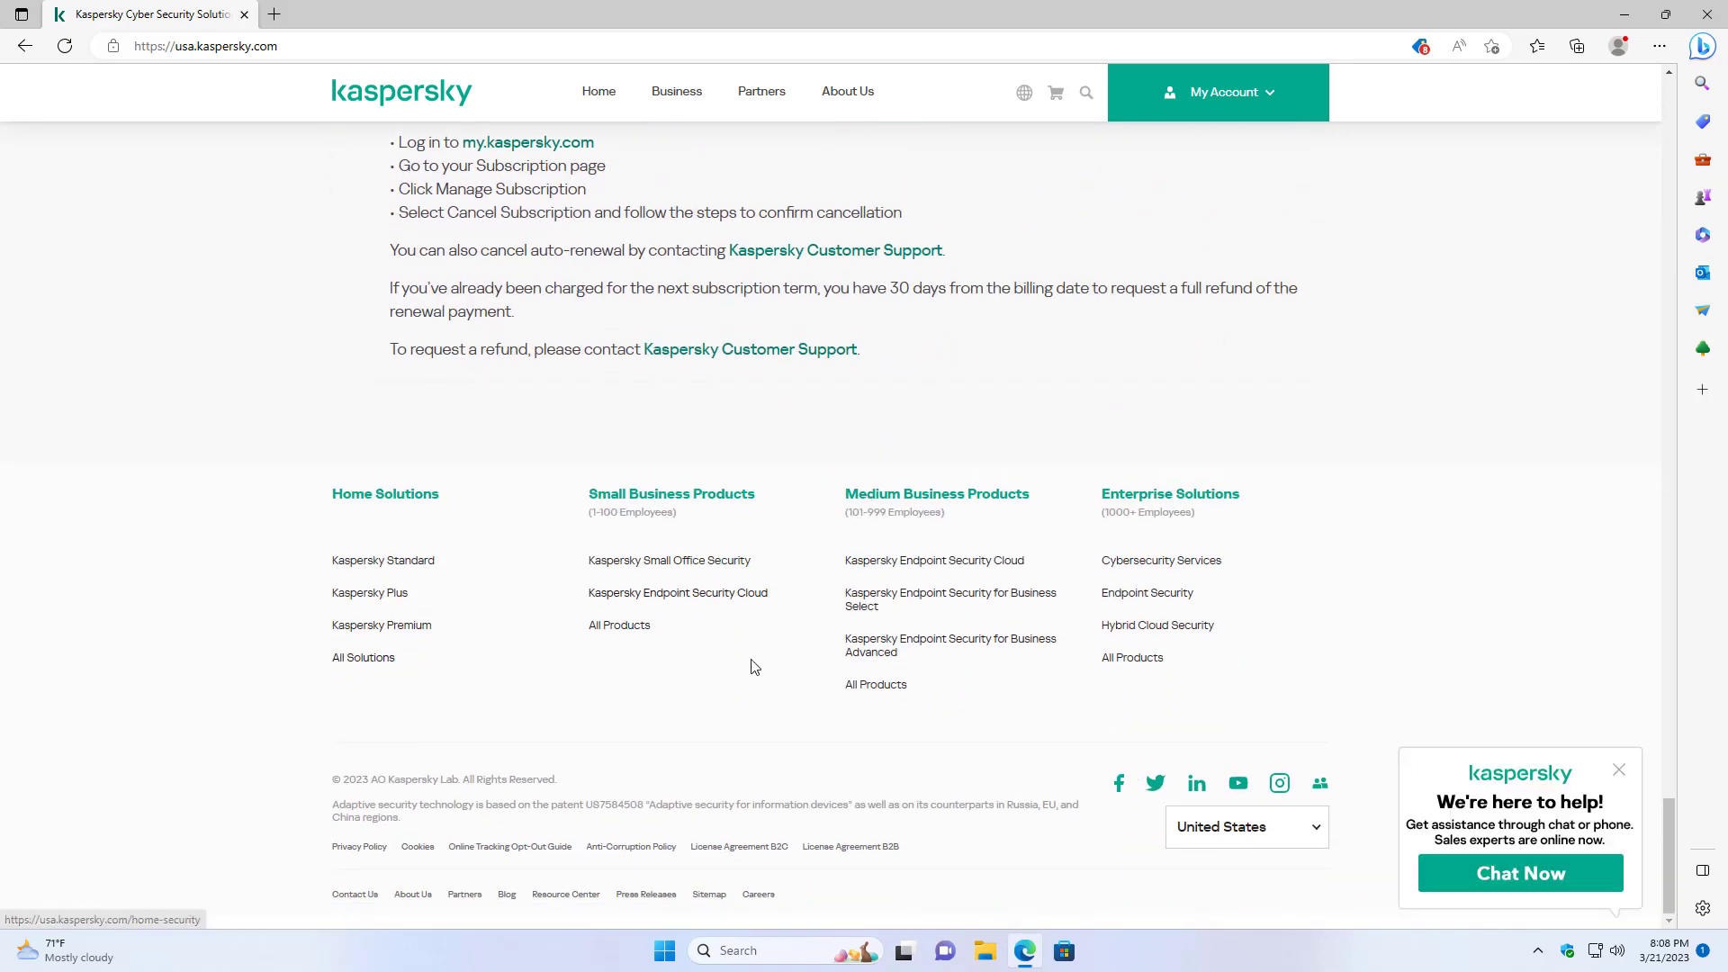
{"action": "left_click", "coordinate": [381, 662]}
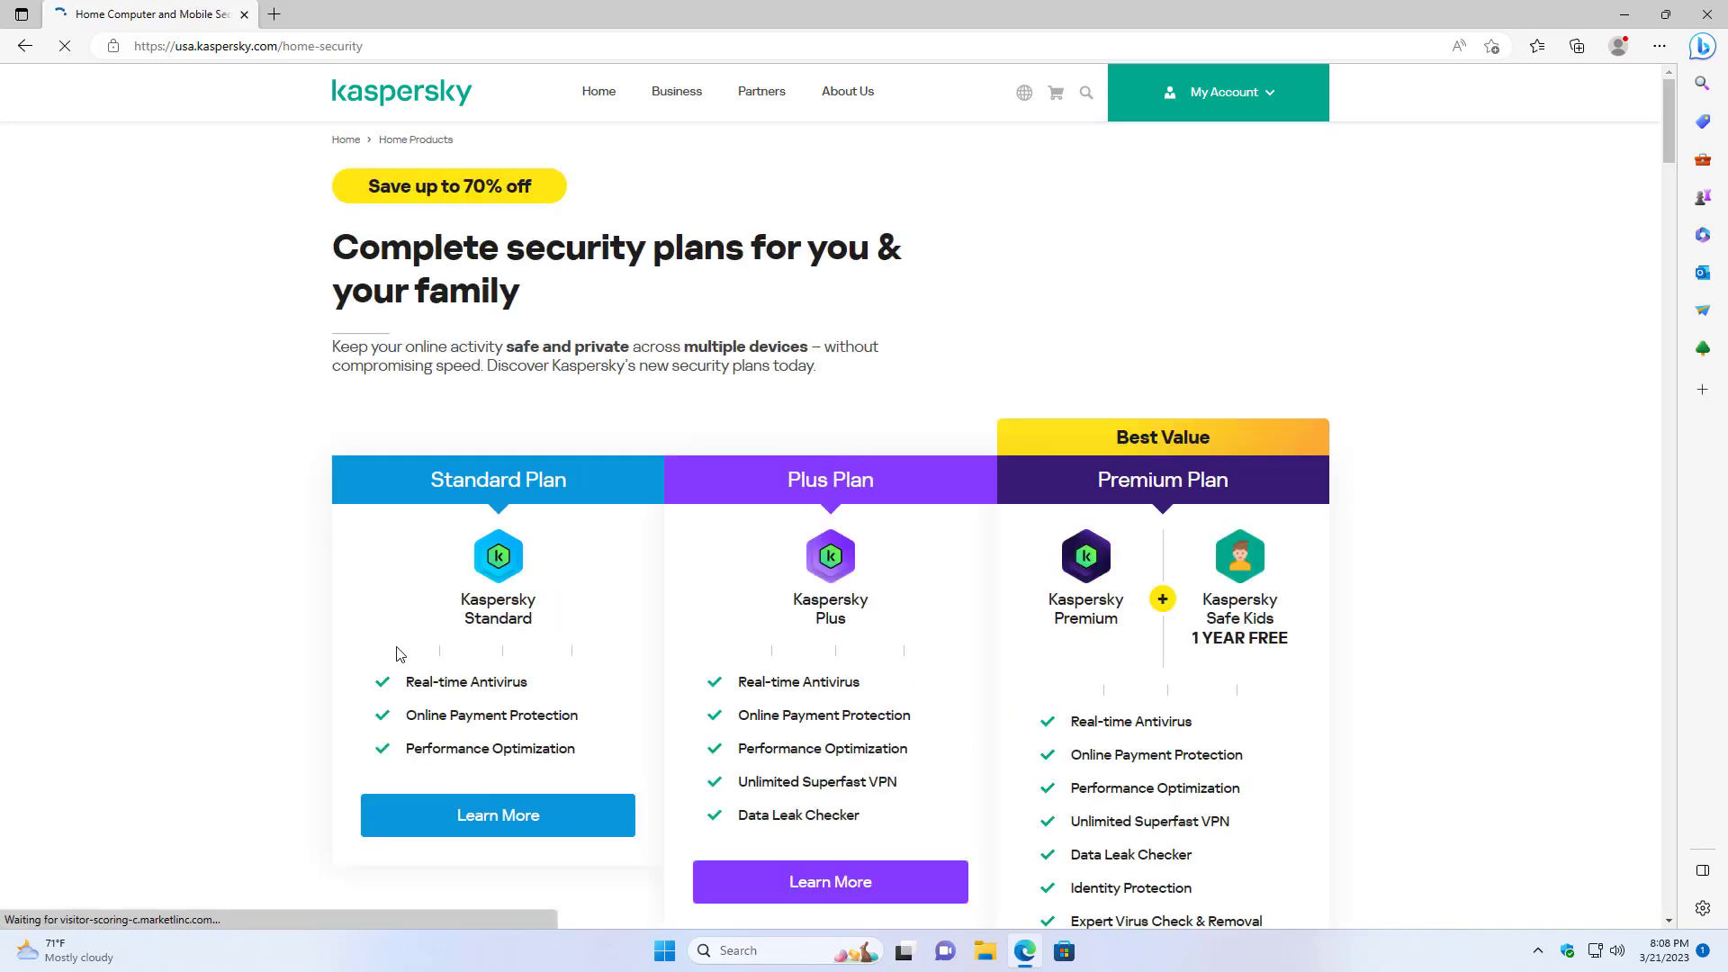
{"action": "scroll", "coordinate": [504, 569], "scroll_direction": "down", "scroll_amount": 15}
{"action": "scroll", "coordinate": [505, 569], "scroll_direction": "down", "scroll_amount": 20}
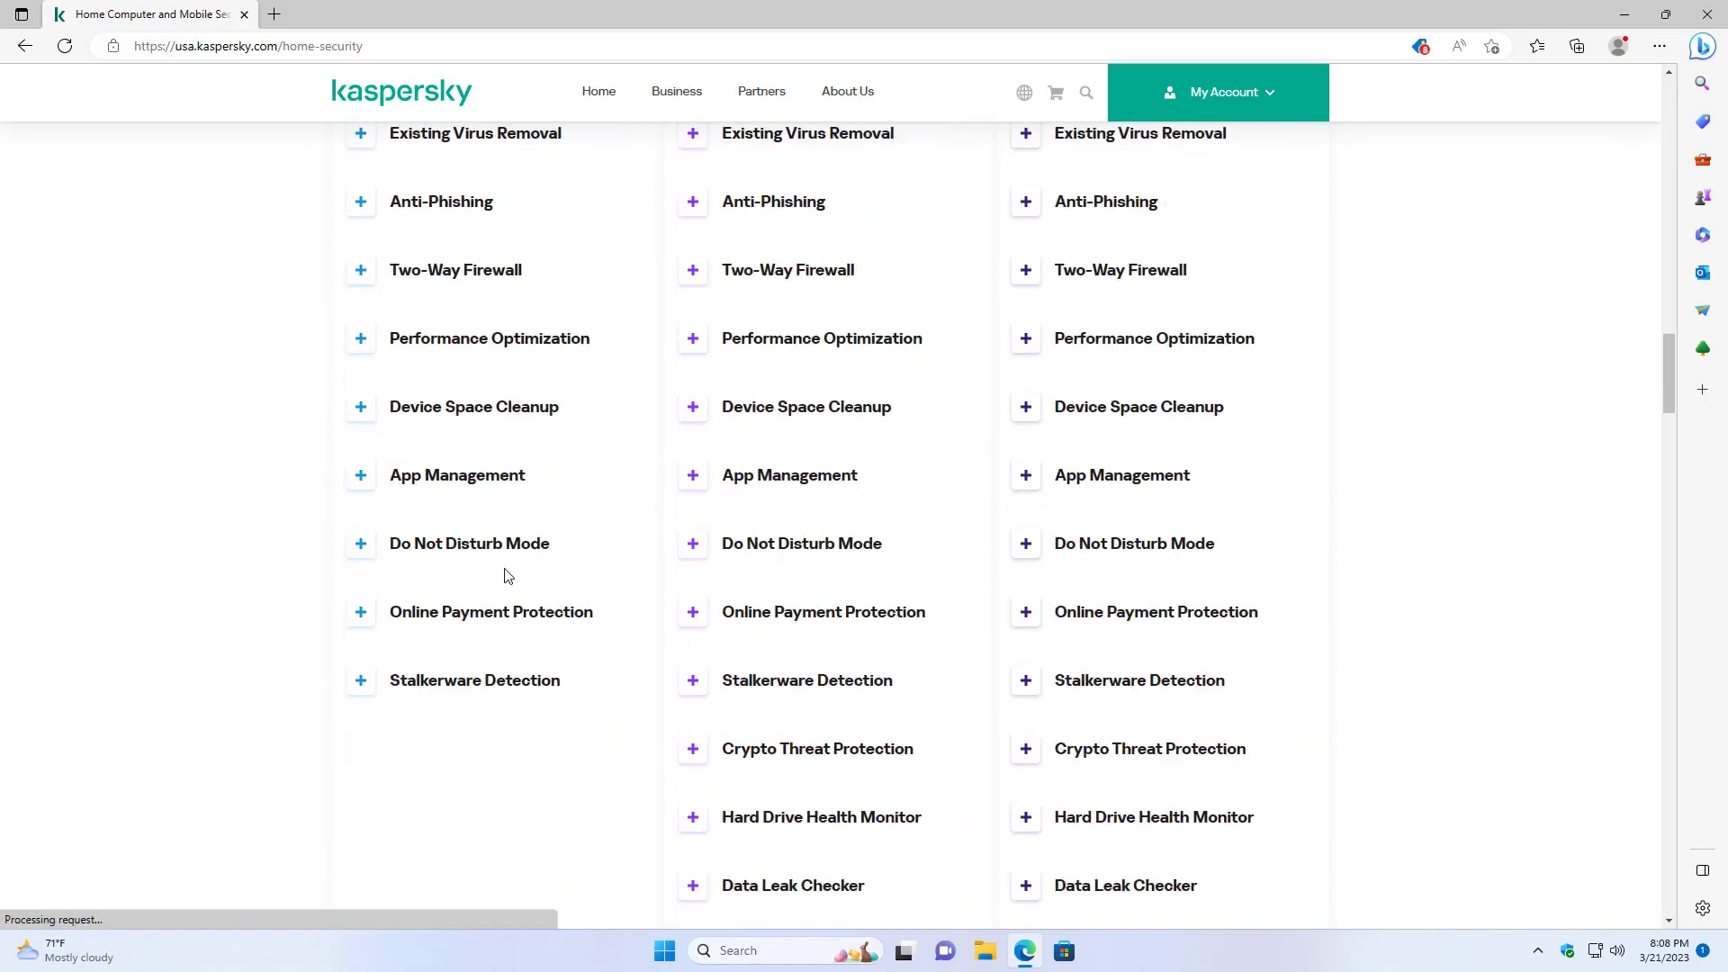
{"action": "scroll", "coordinate": [506, 576], "scroll_direction": "down", "scroll_amount": 10}
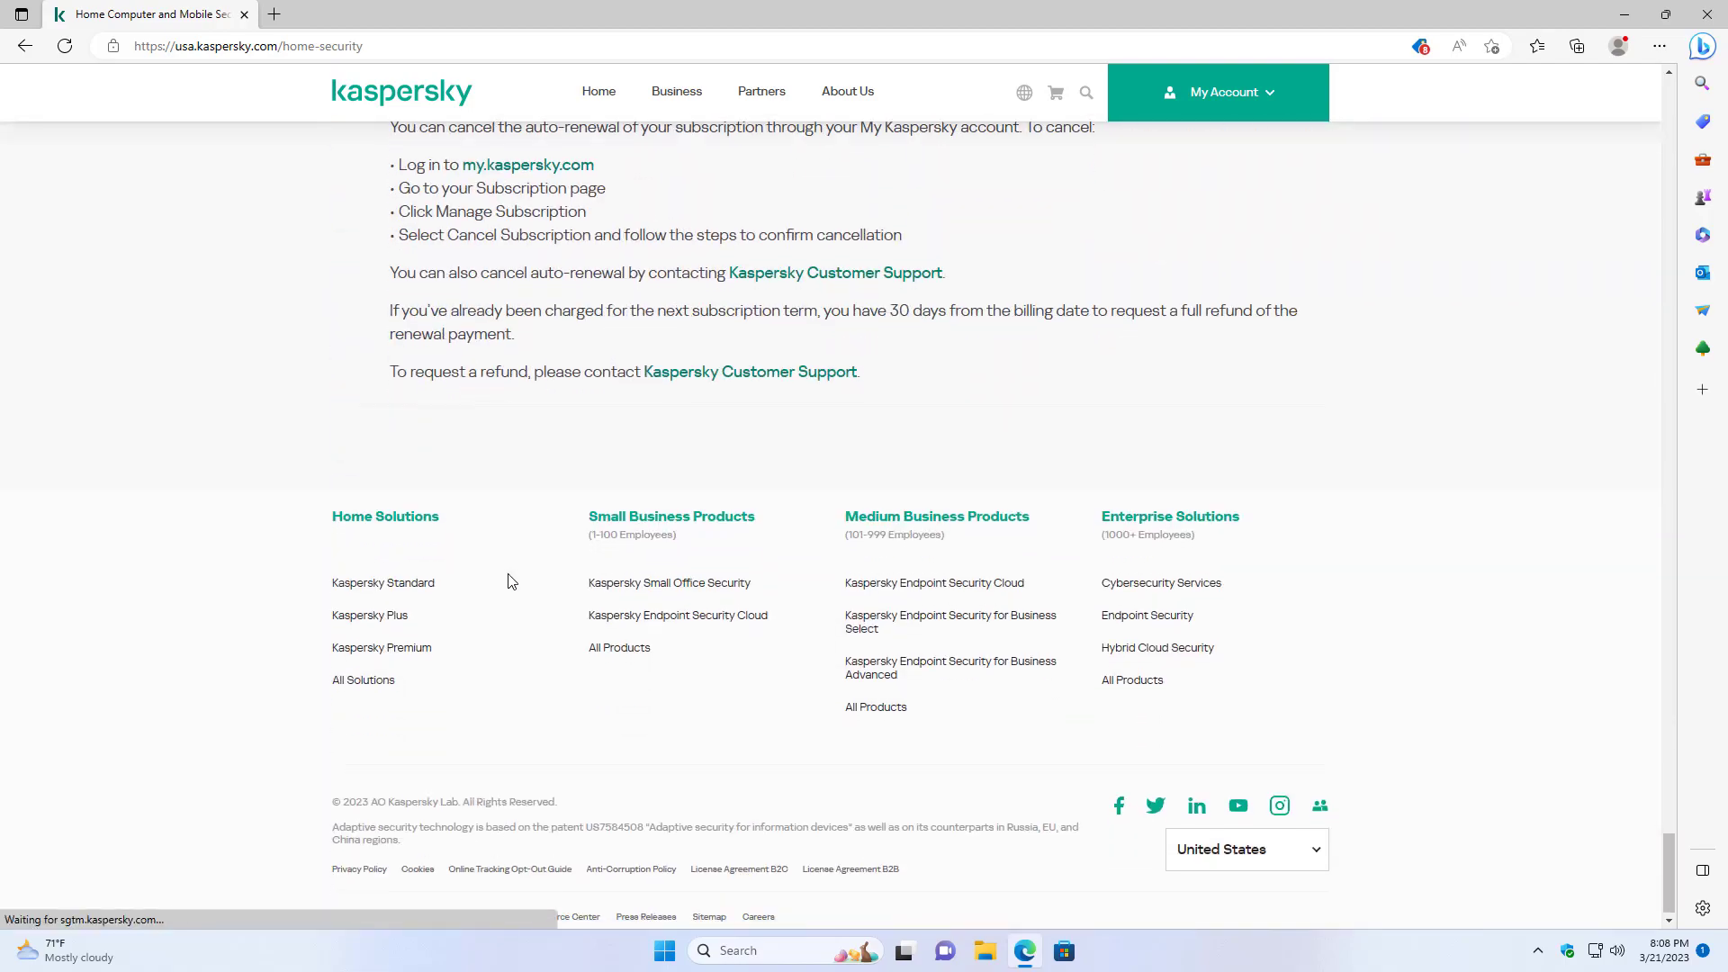
{"action": "scroll", "coordinate": [509, 574], "scroll_direction": "up", "scroll_amount": 20}
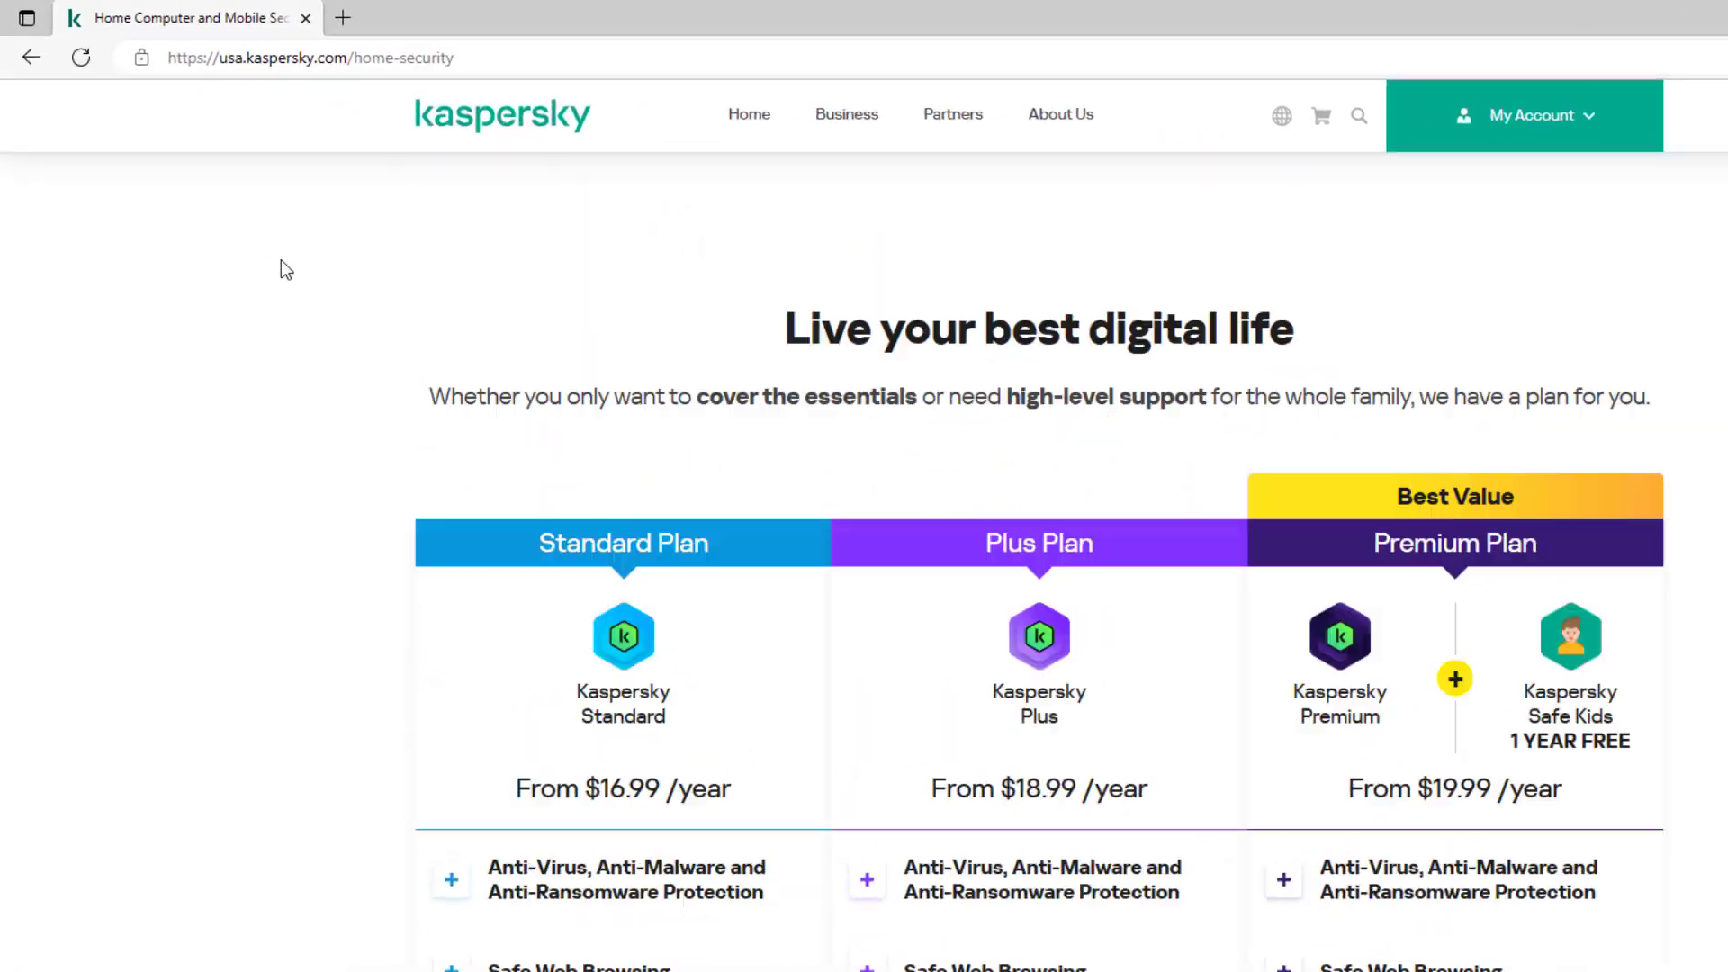
{"action": "scroll", "coordinate": [250, 89], "scroll_direction": "up", "scroll_amount": 15}
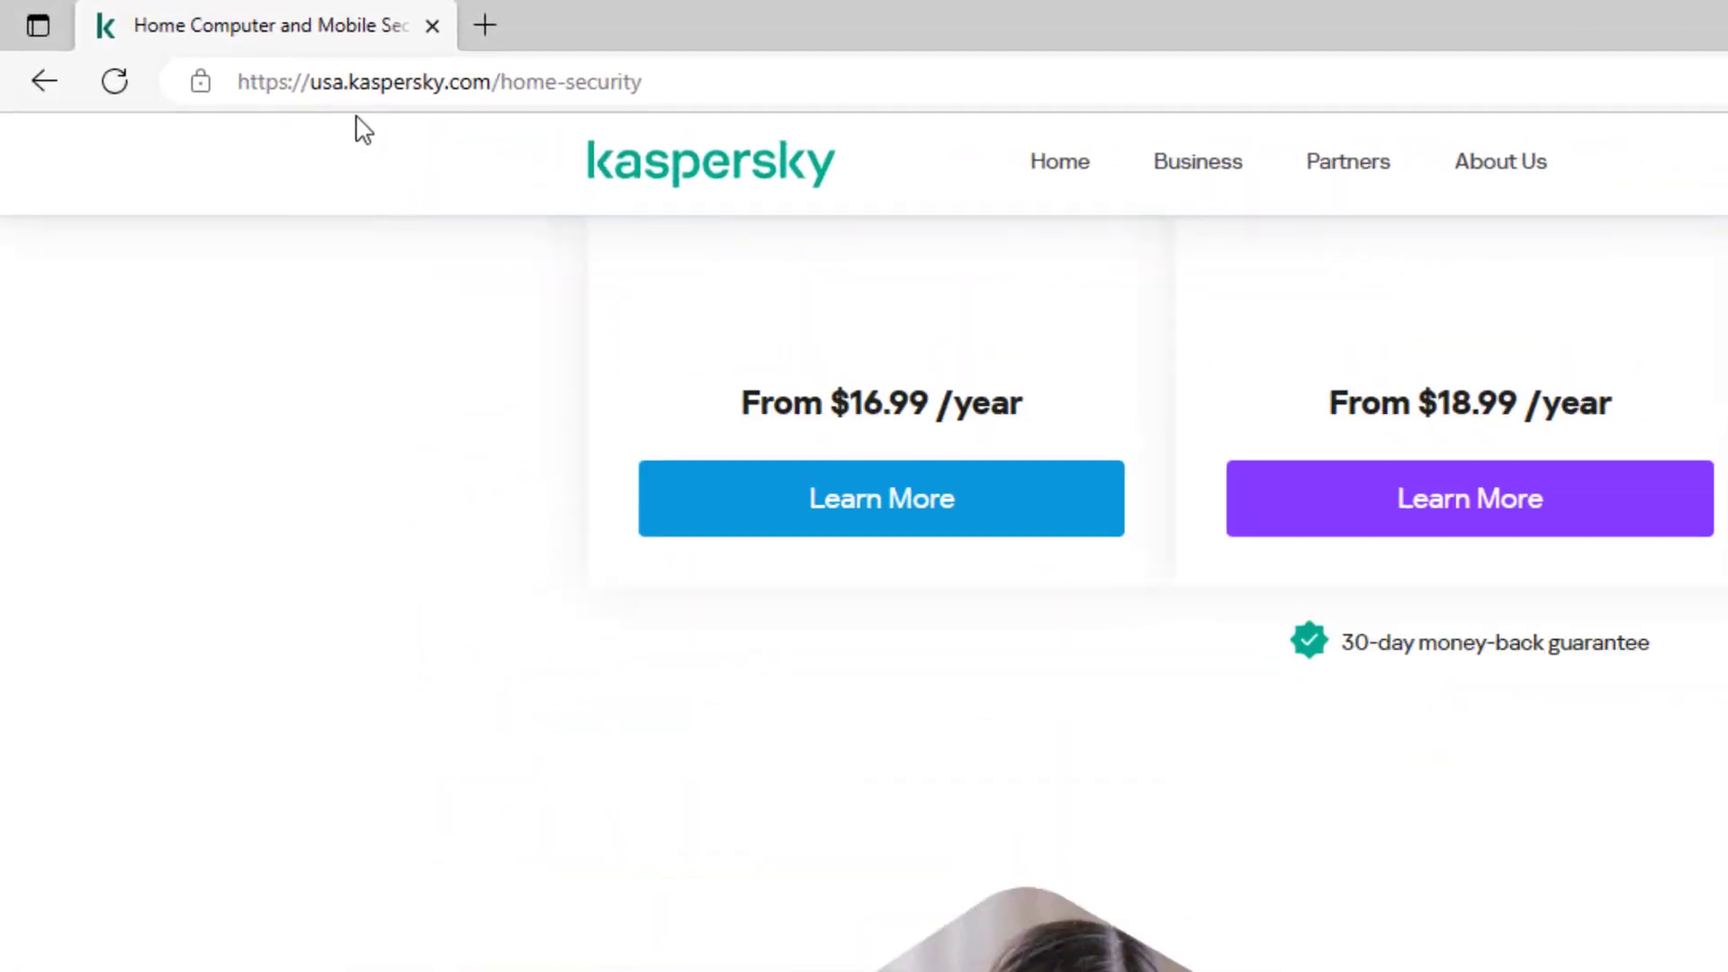
Load usa.kaspersky.com/free-antivirus by appending /free-antivirus to the home page address.
{"action": "left_click", "coordinate": [351, 138]}
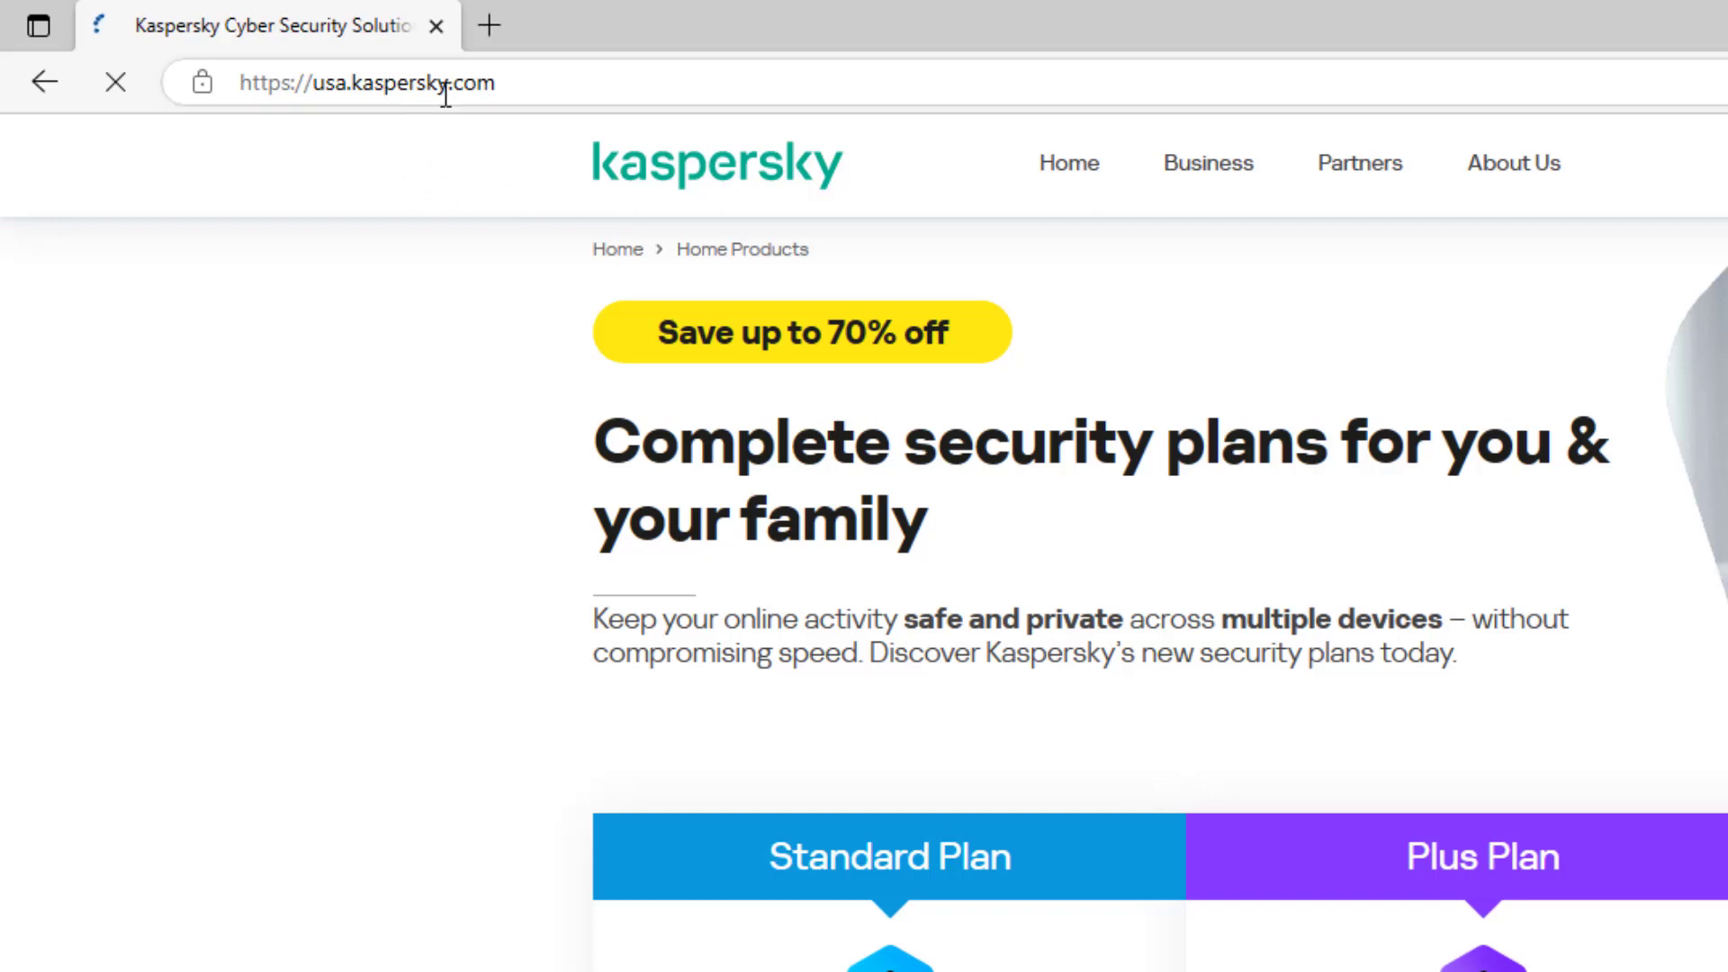
{"action": "left_click", "coordinate": [572, 91]}
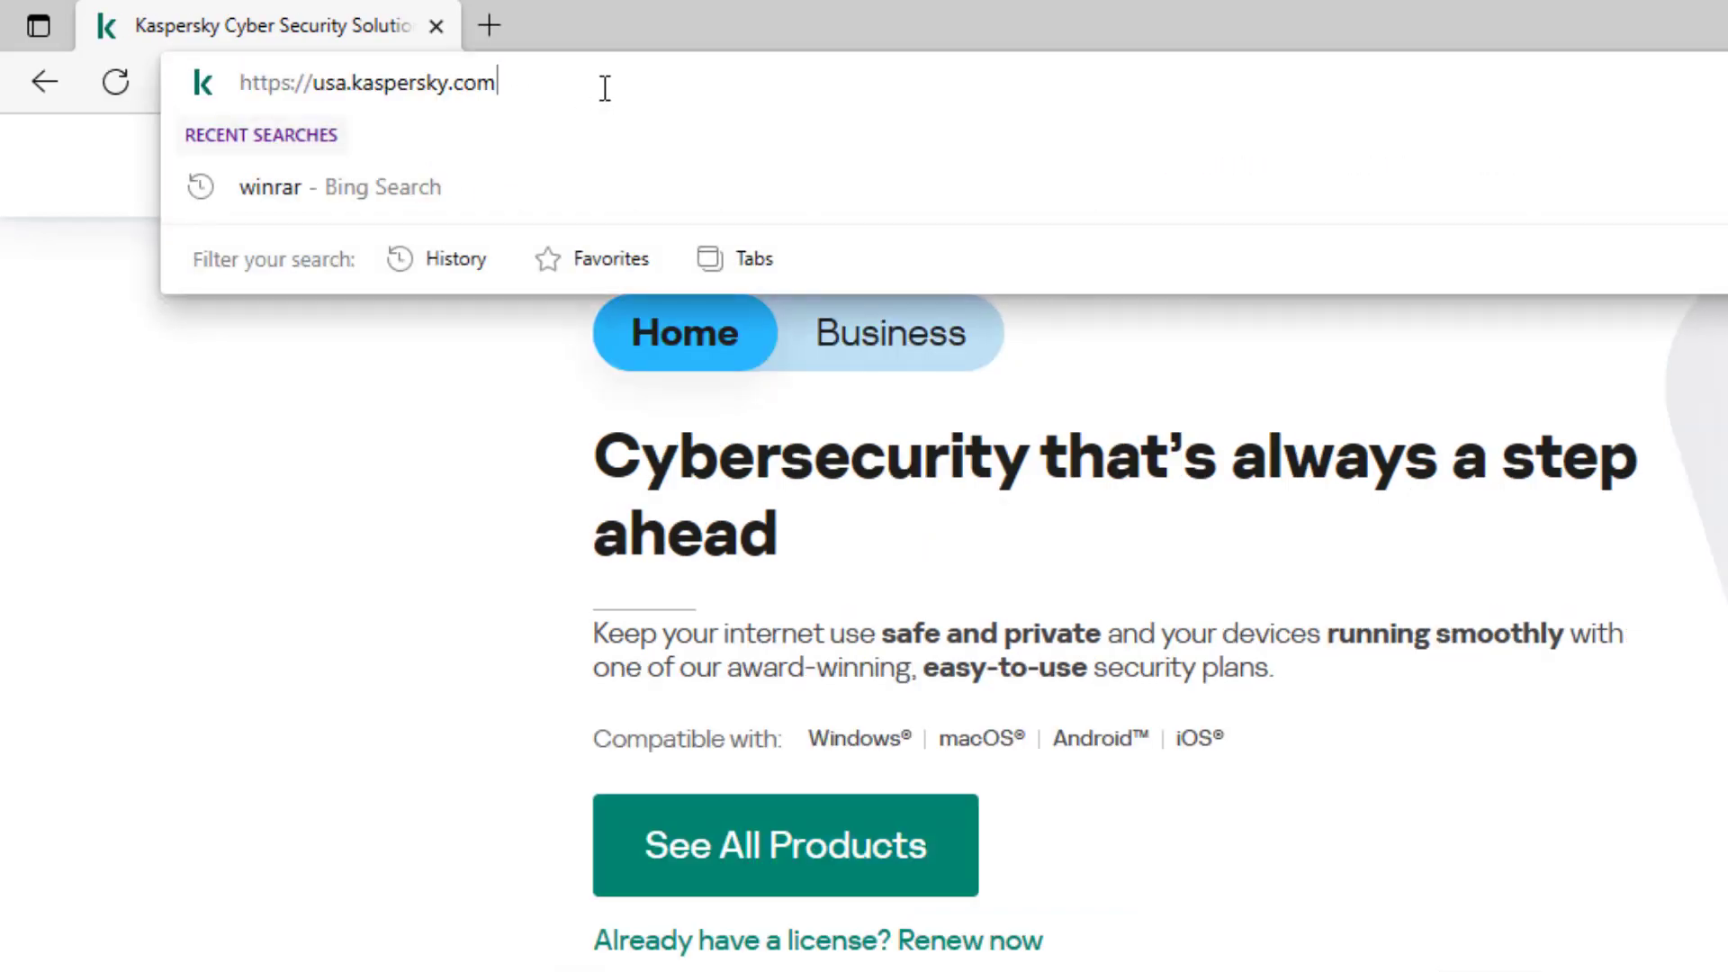
{"action": "type", "text": "/"}
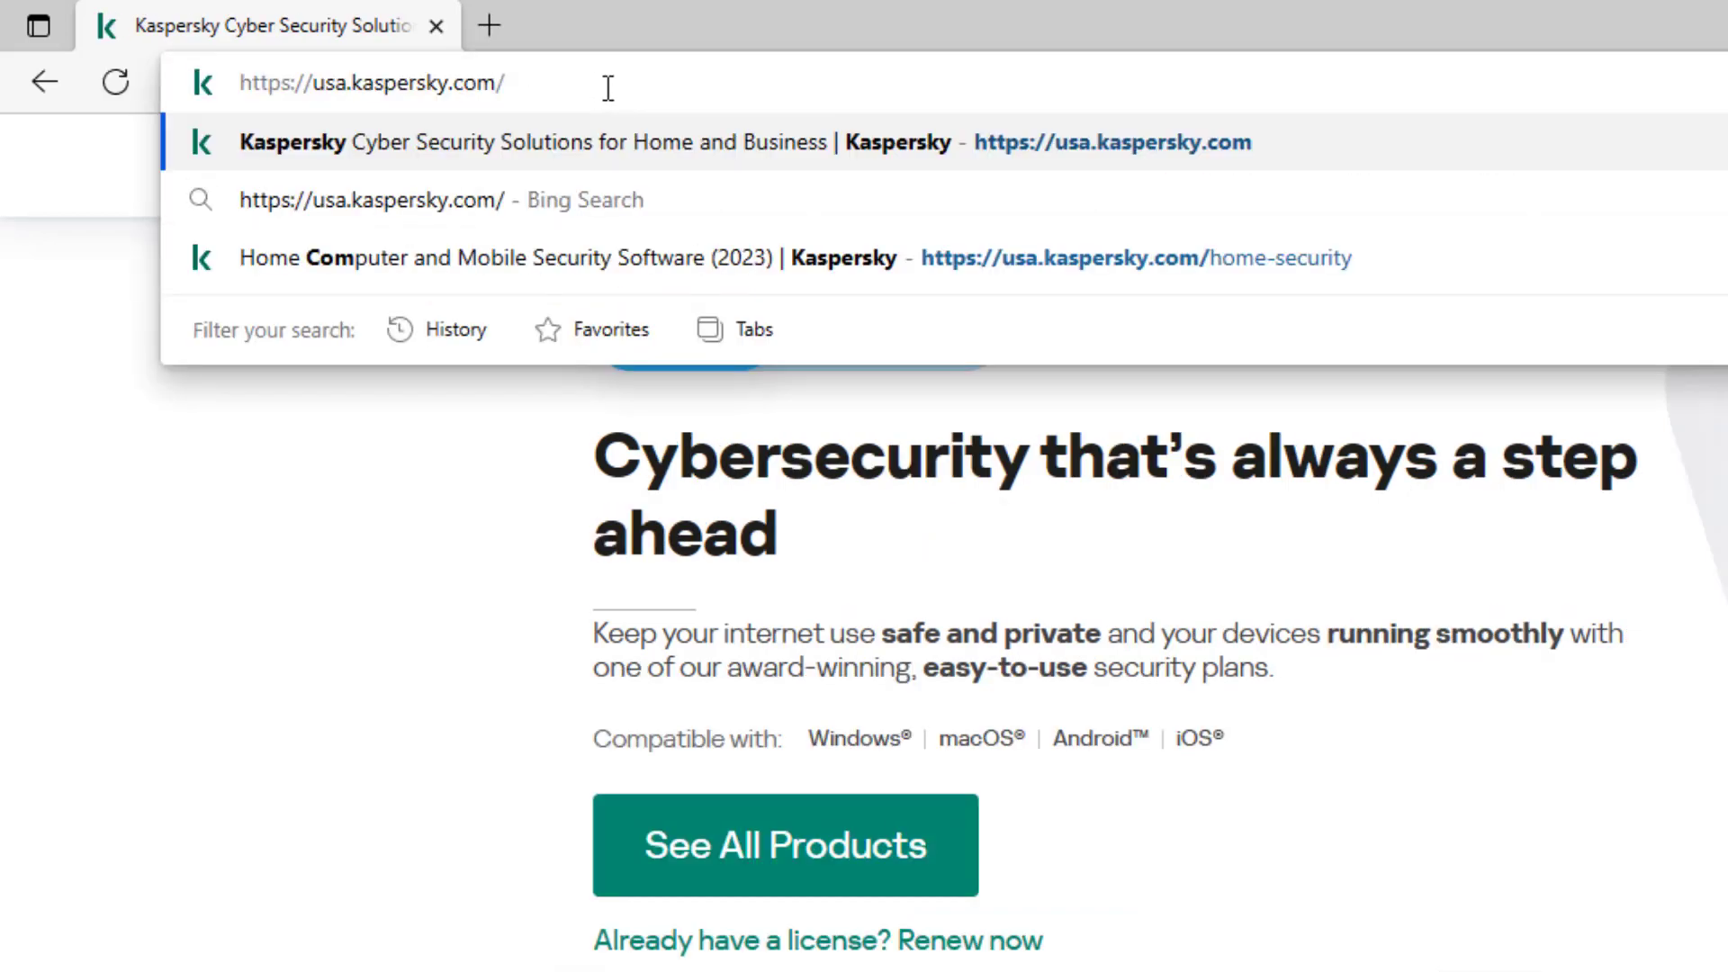
{"action": "type", "text": "free"}
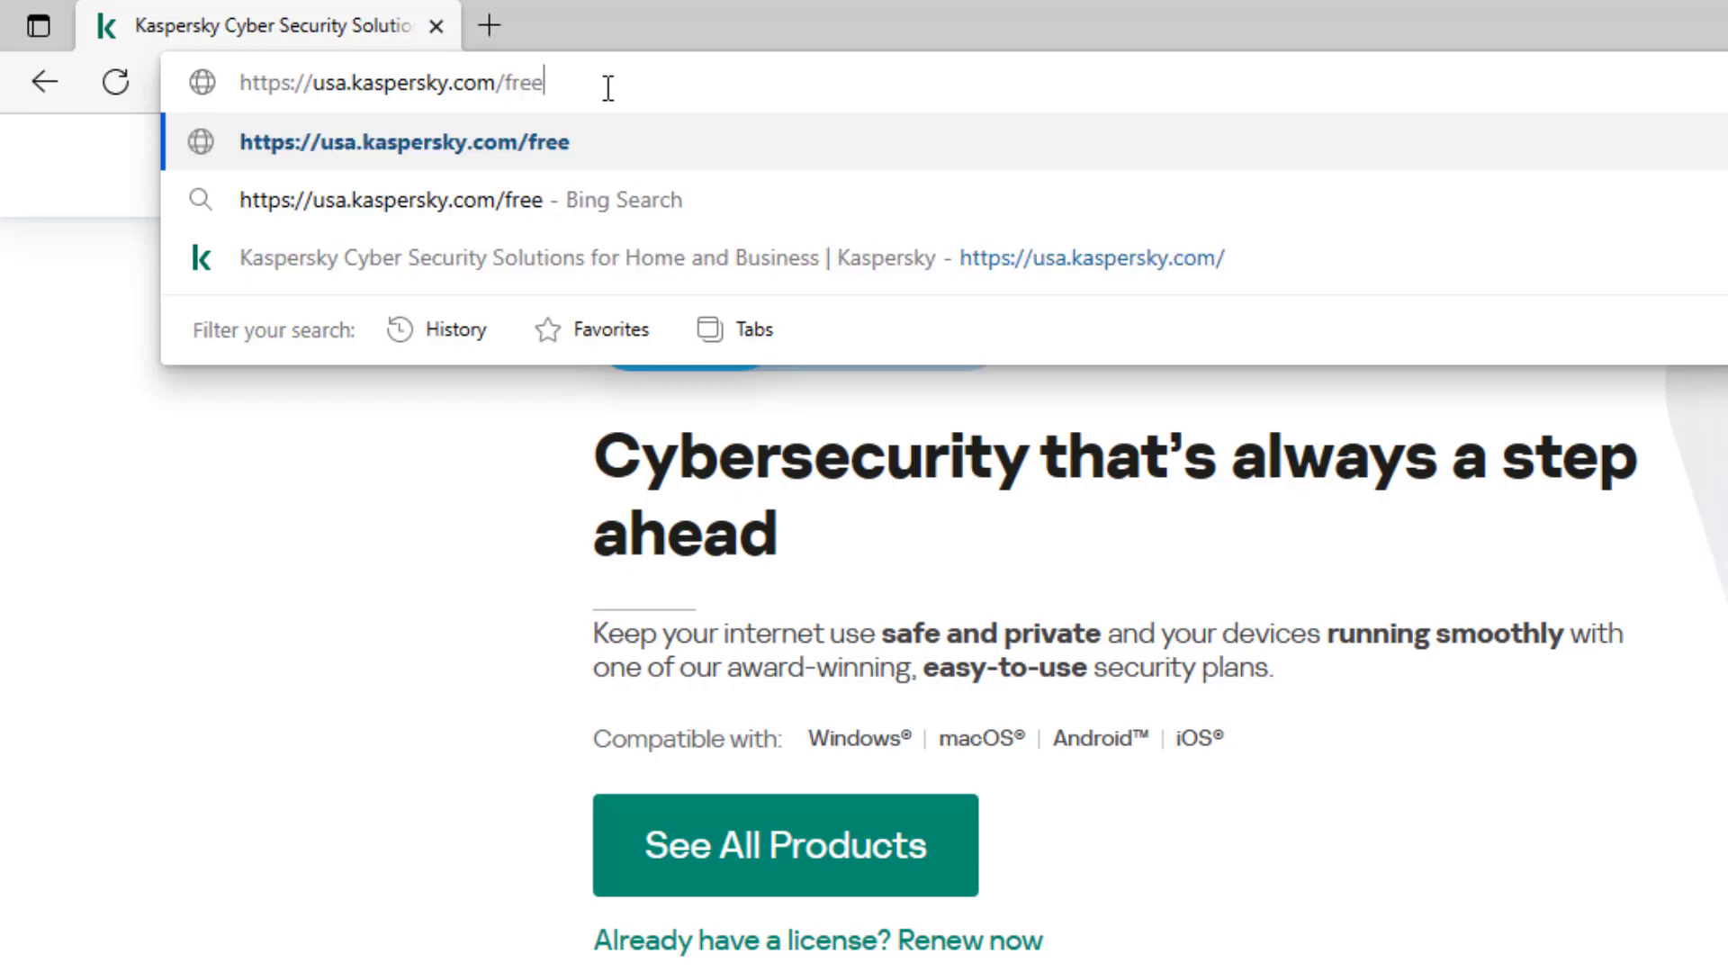
{"action": "type", "text": "-a"}
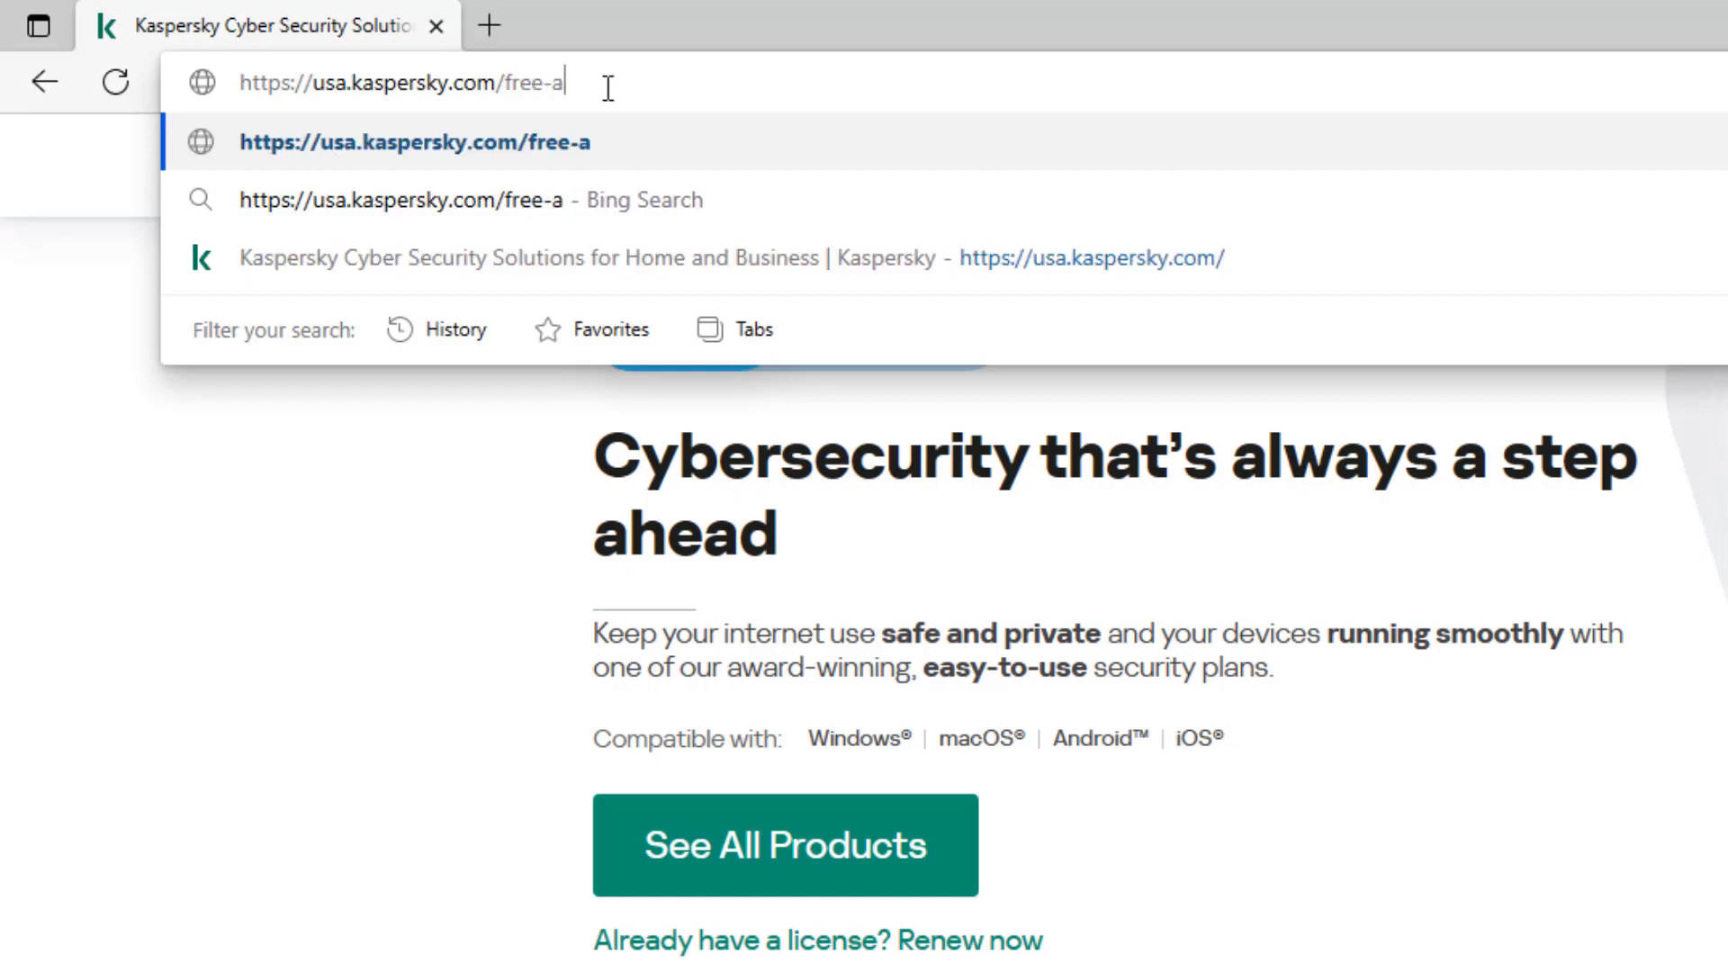
{"action": "type", "text": "ntivirus"}
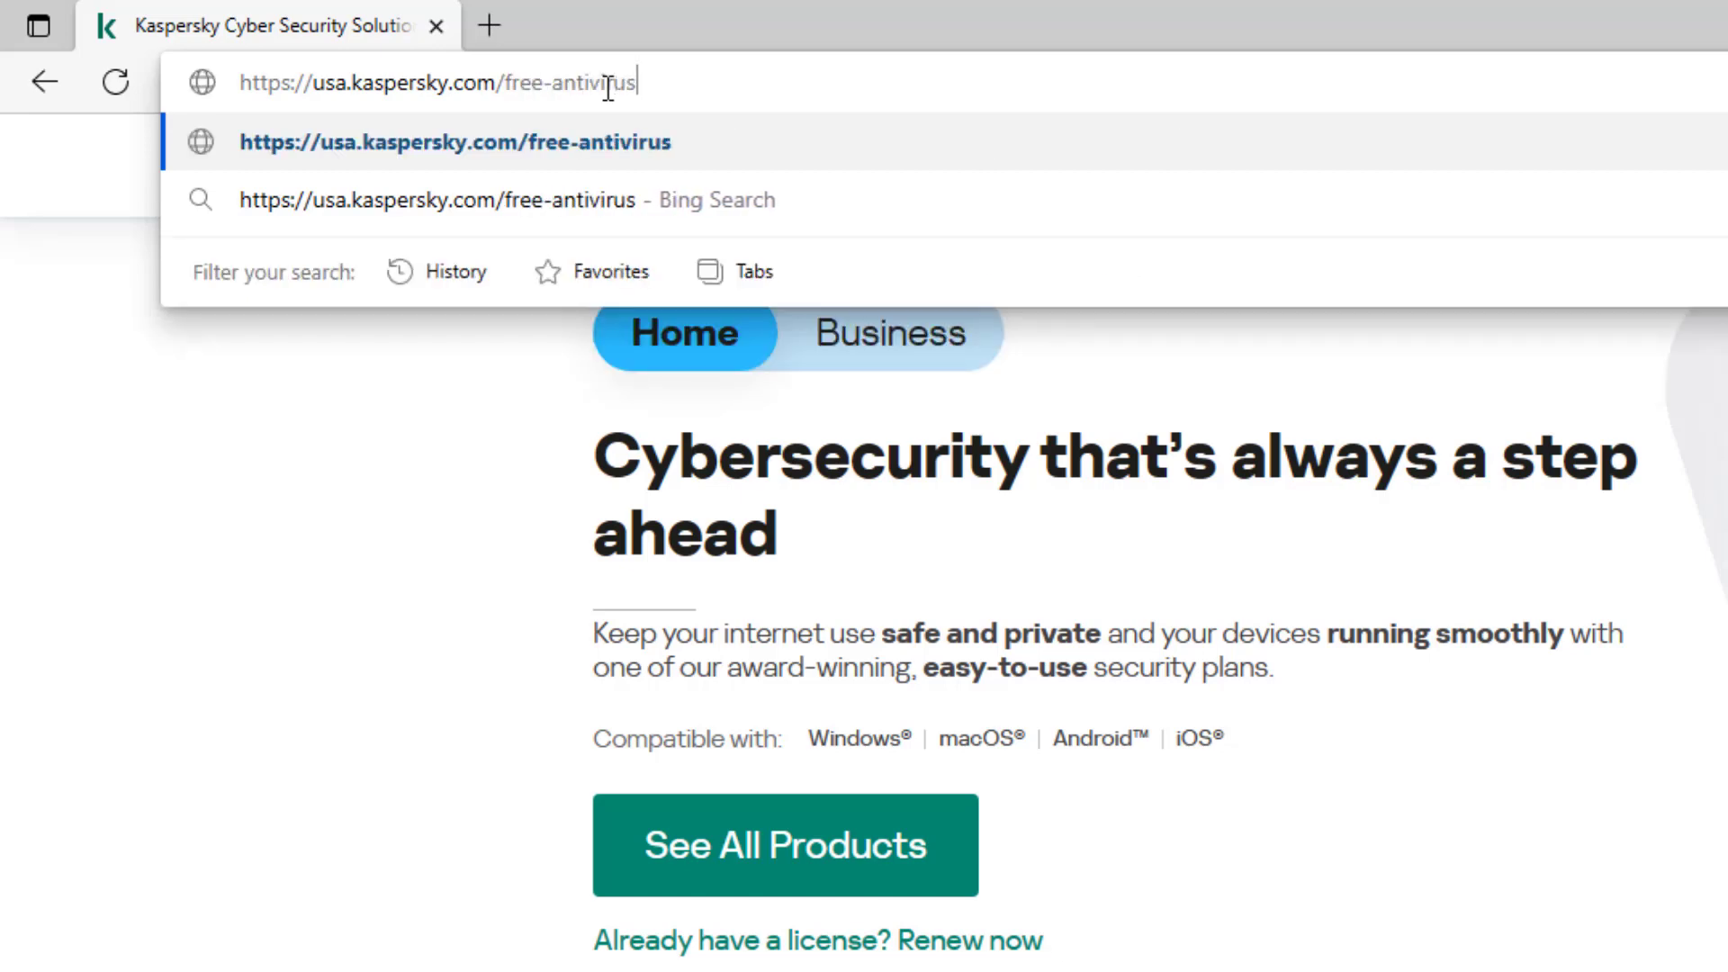
{"action": "key", "text": "Return"}
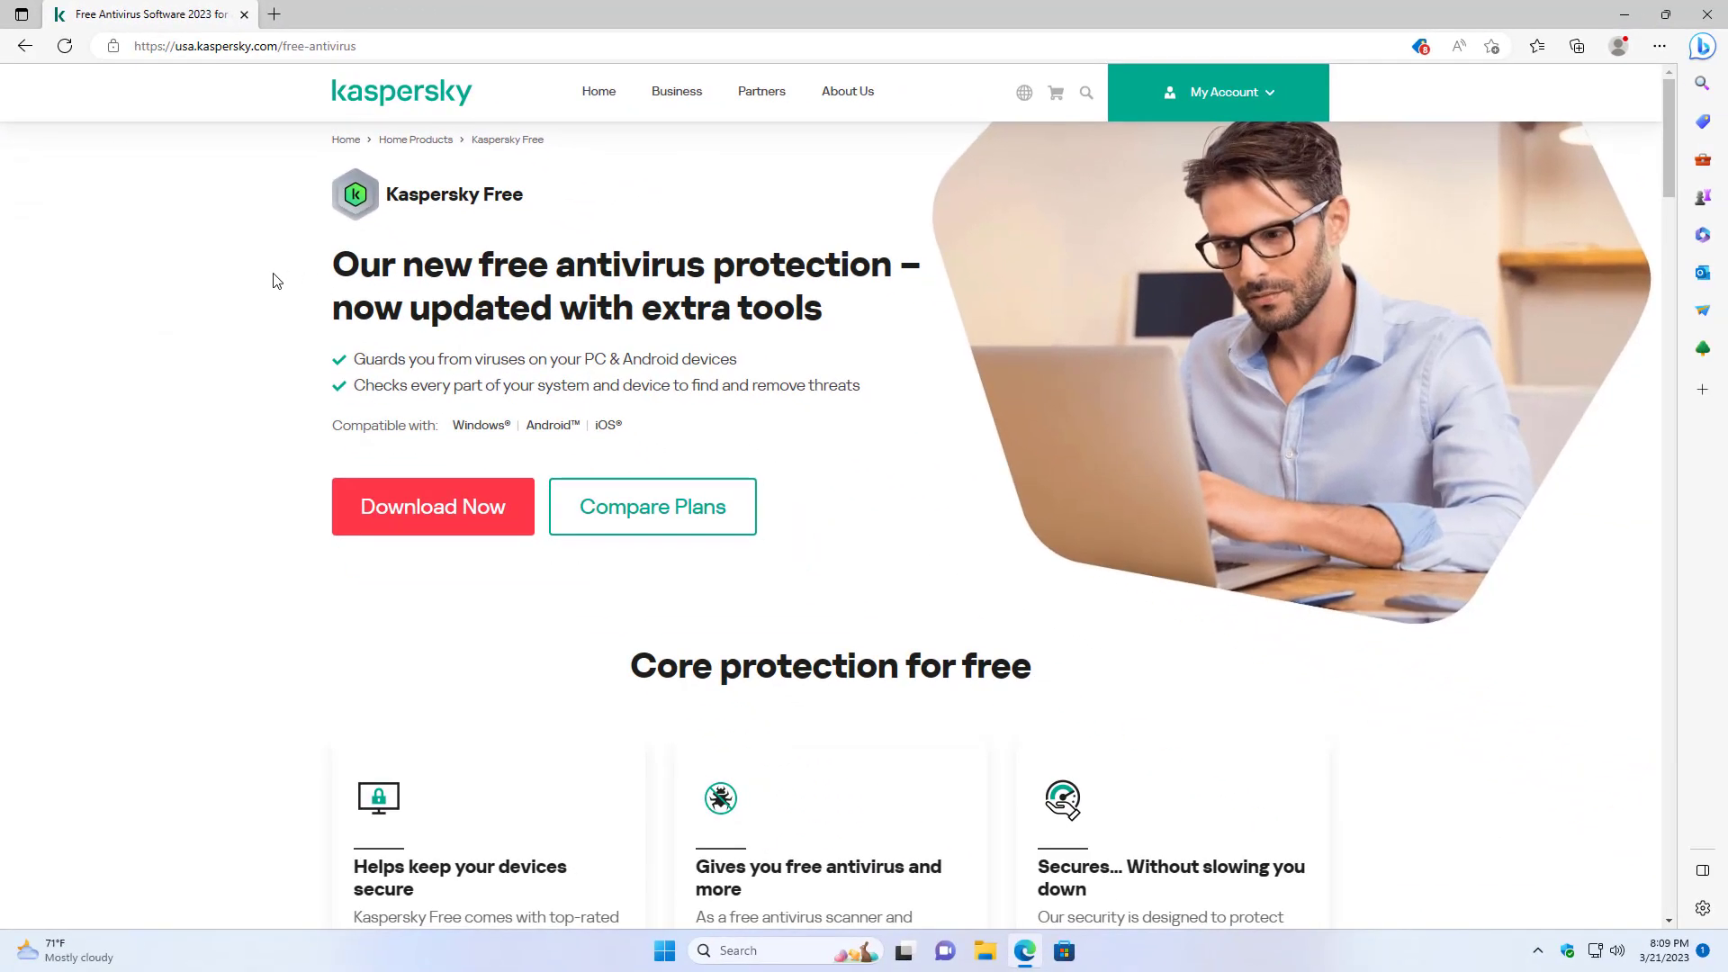
{"action": "left_click", "coordinate": [419, 147]}
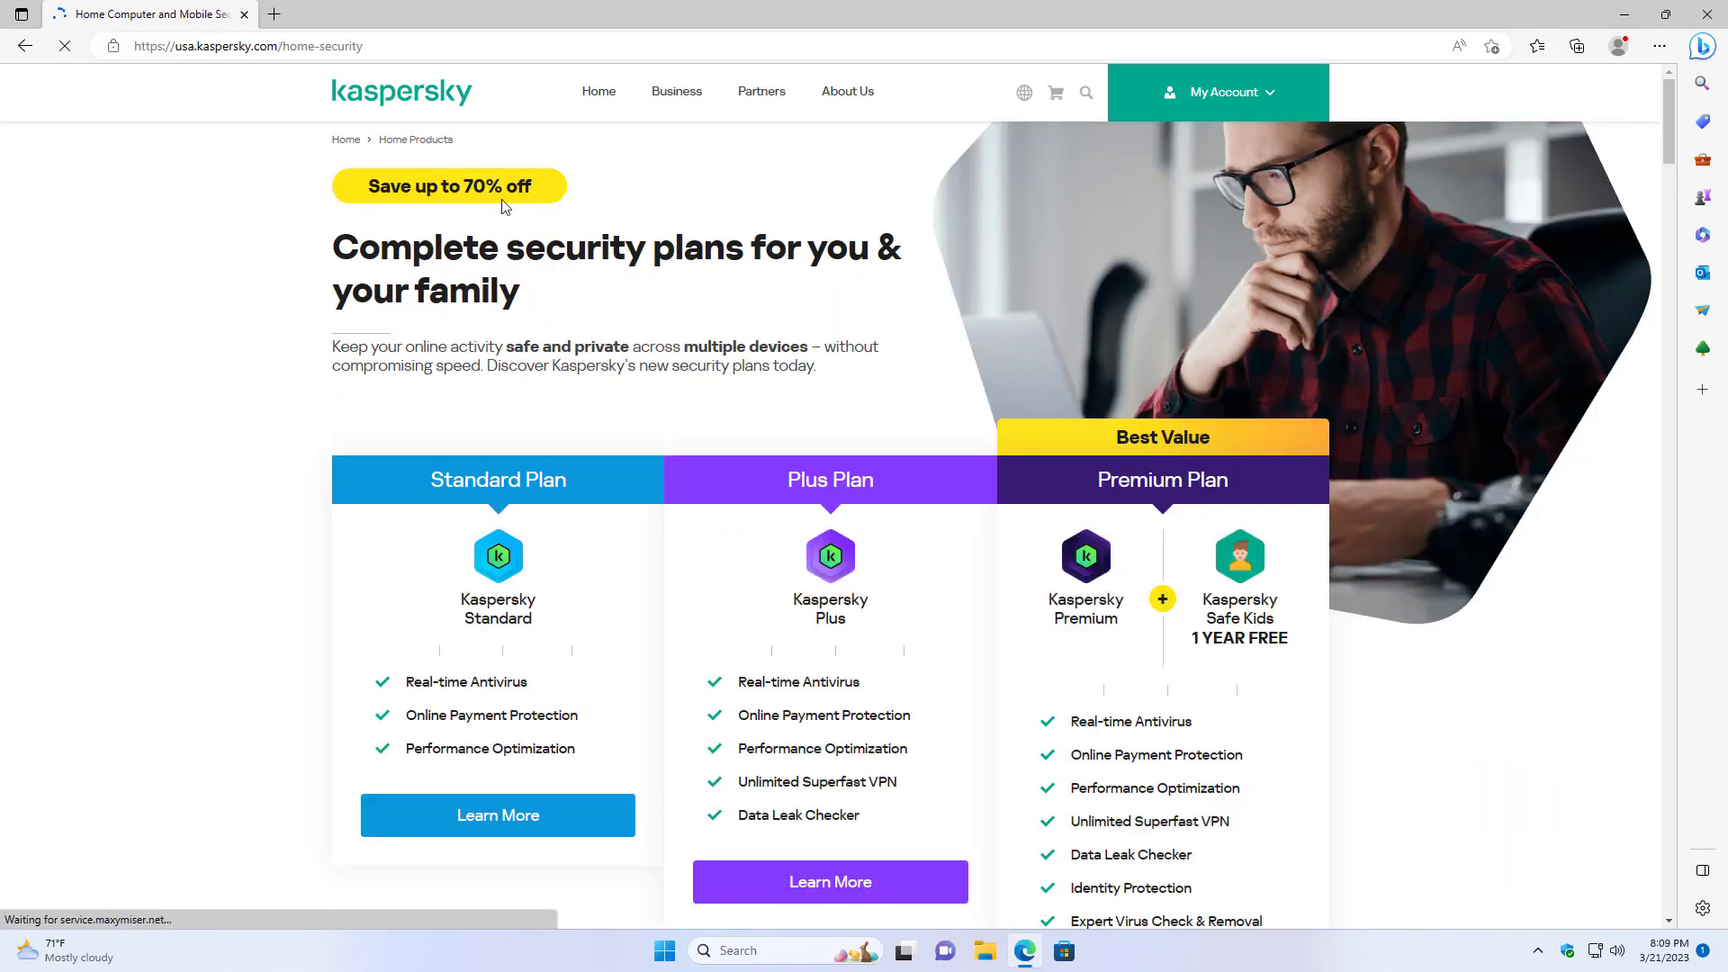
{"action": "key", "text": "ctrl+f"}
{"action": "type", "text": "fre"}
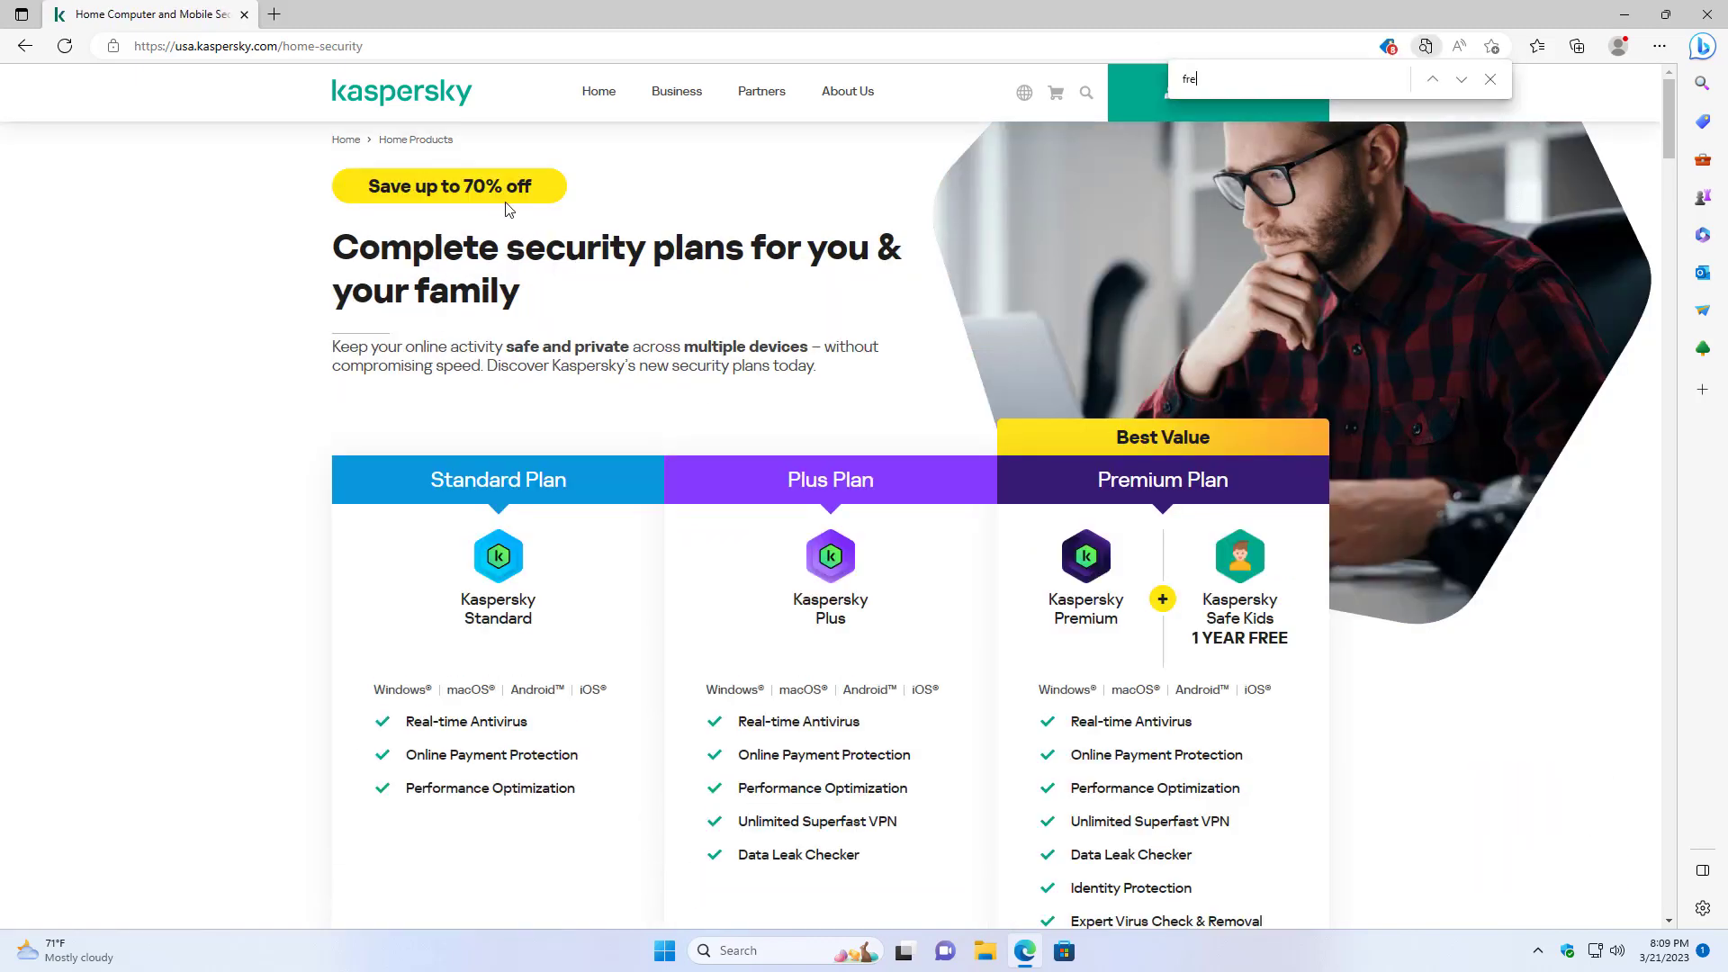
{"action": "type", "text": "e"}
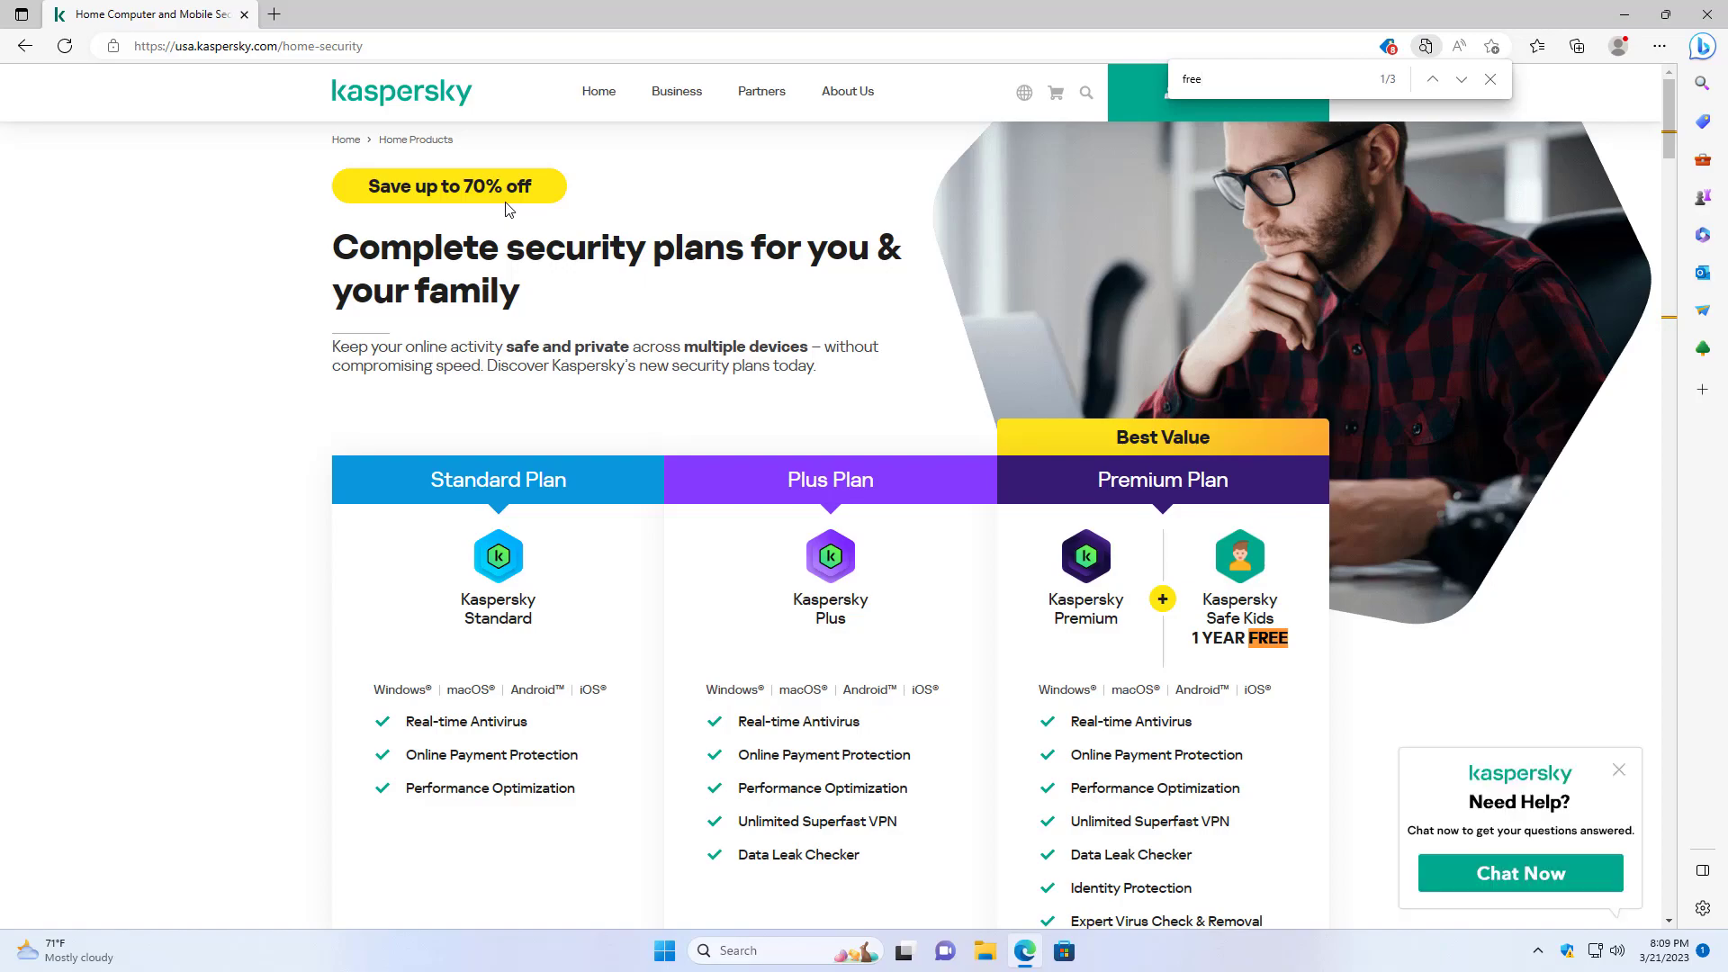
{"action": "key", "text": "Return"}
{"action": "key", "text": "Return"}
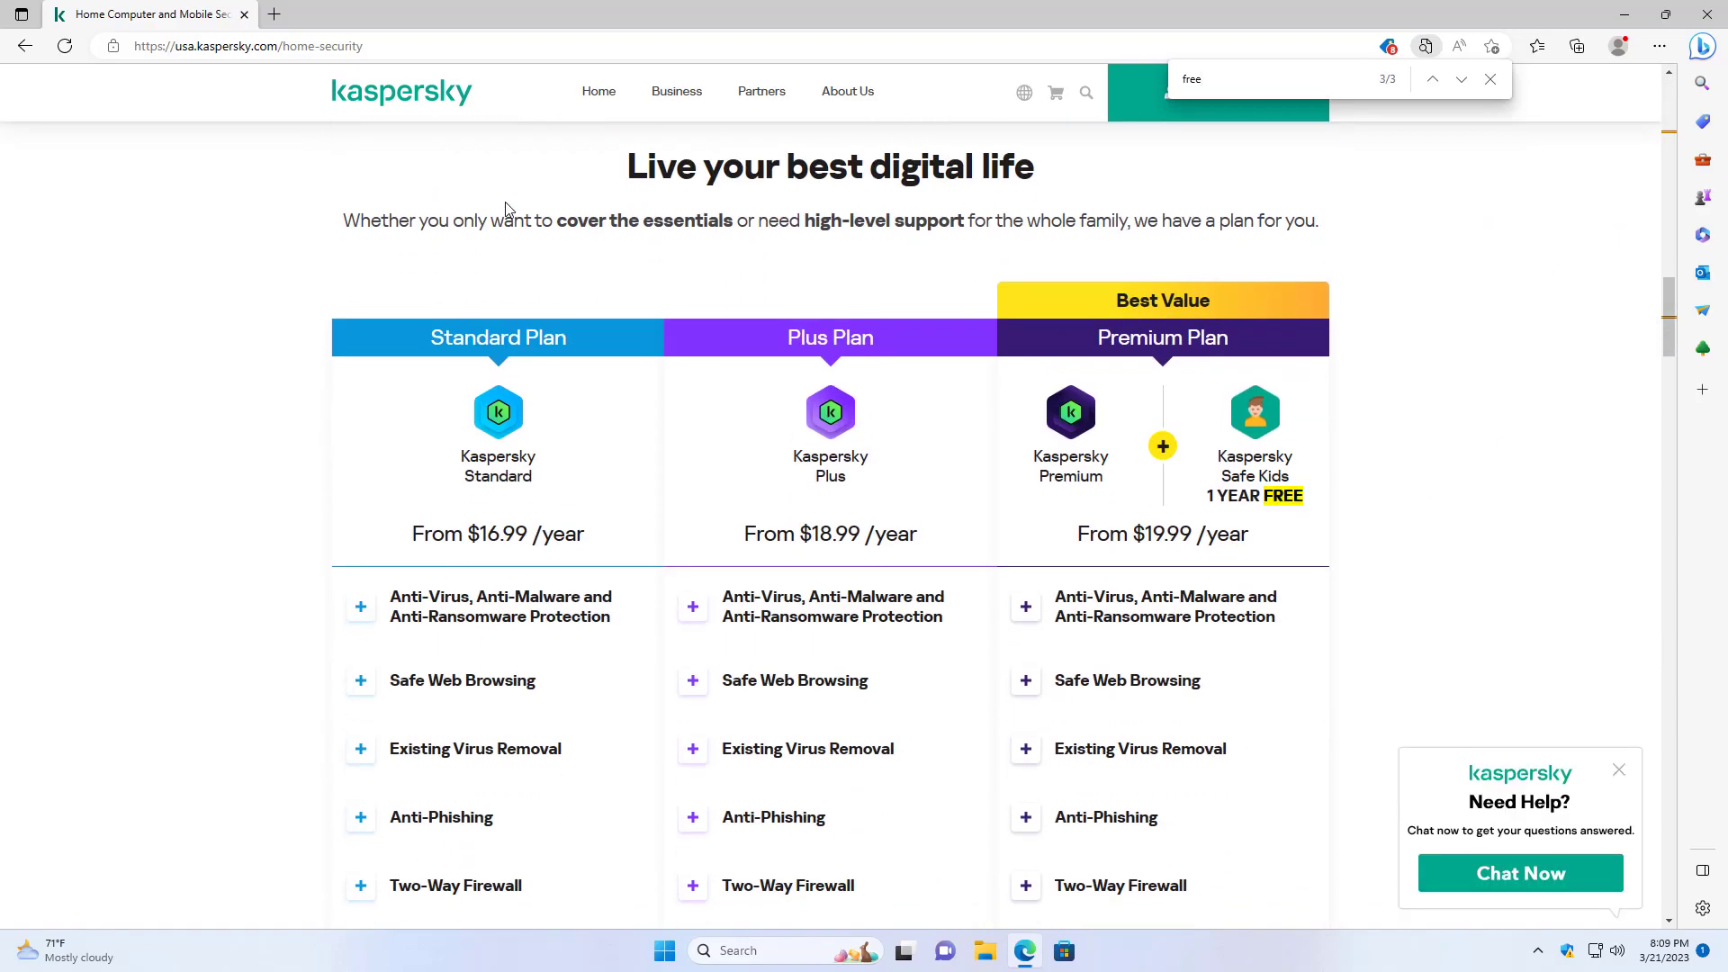
{"action": "key", "text": "Return"}
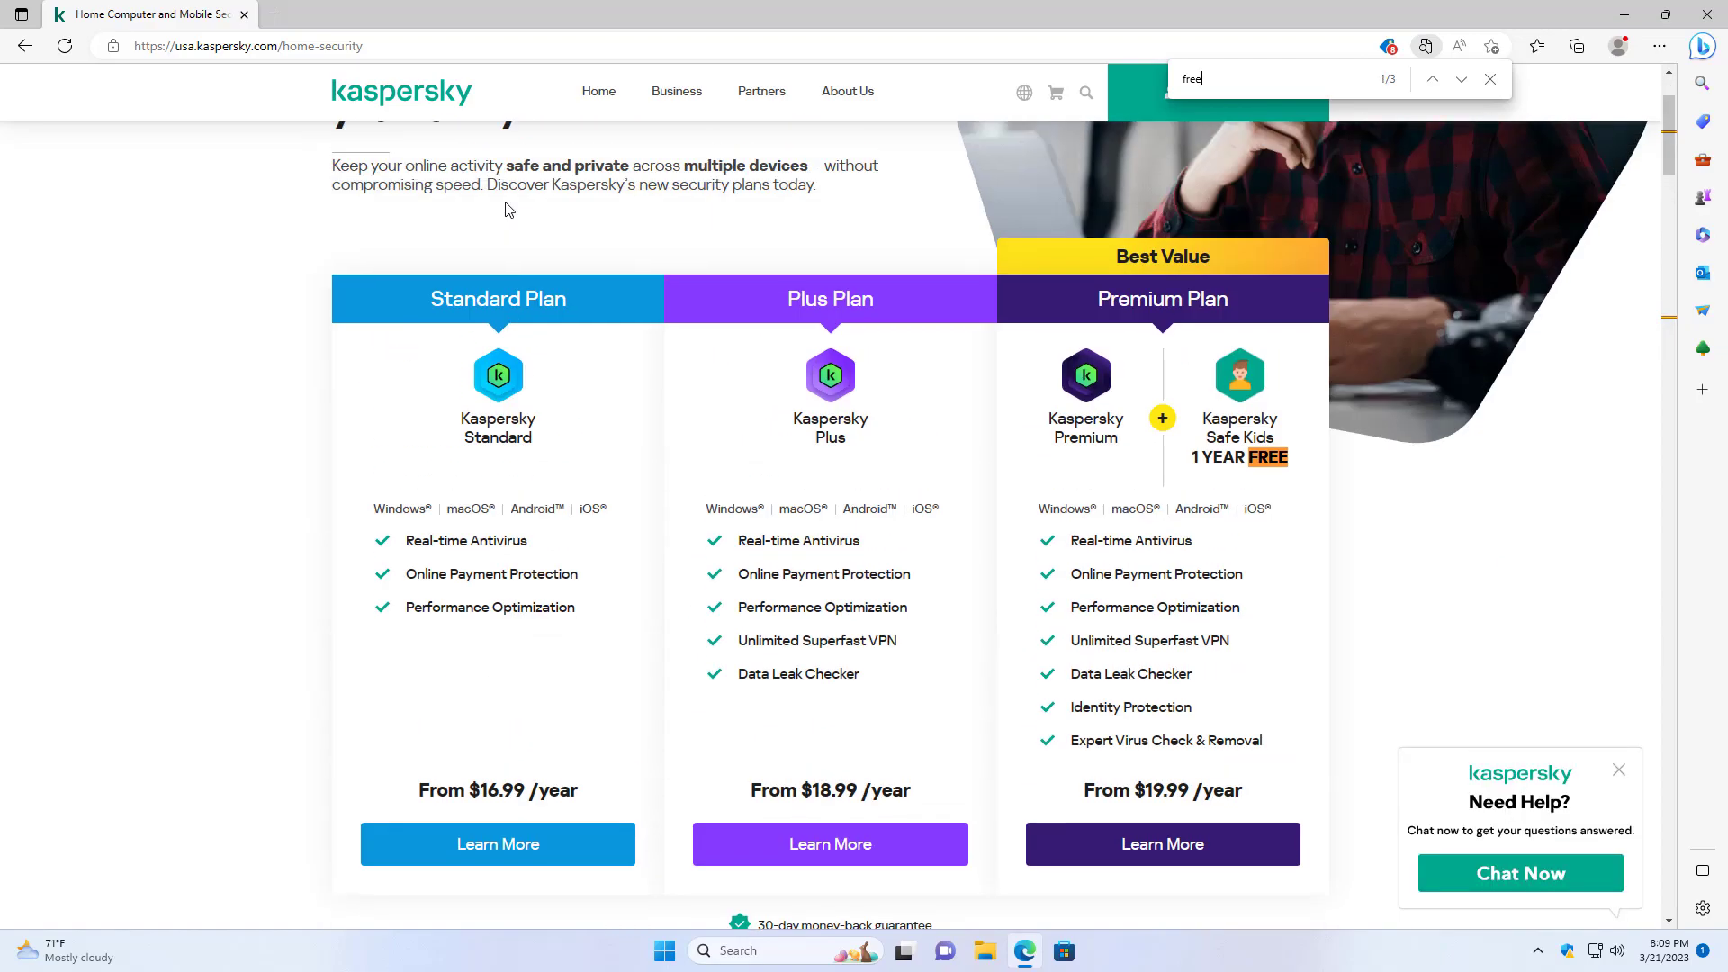
{"action": "left_click", "coordinate": [25, 47]}
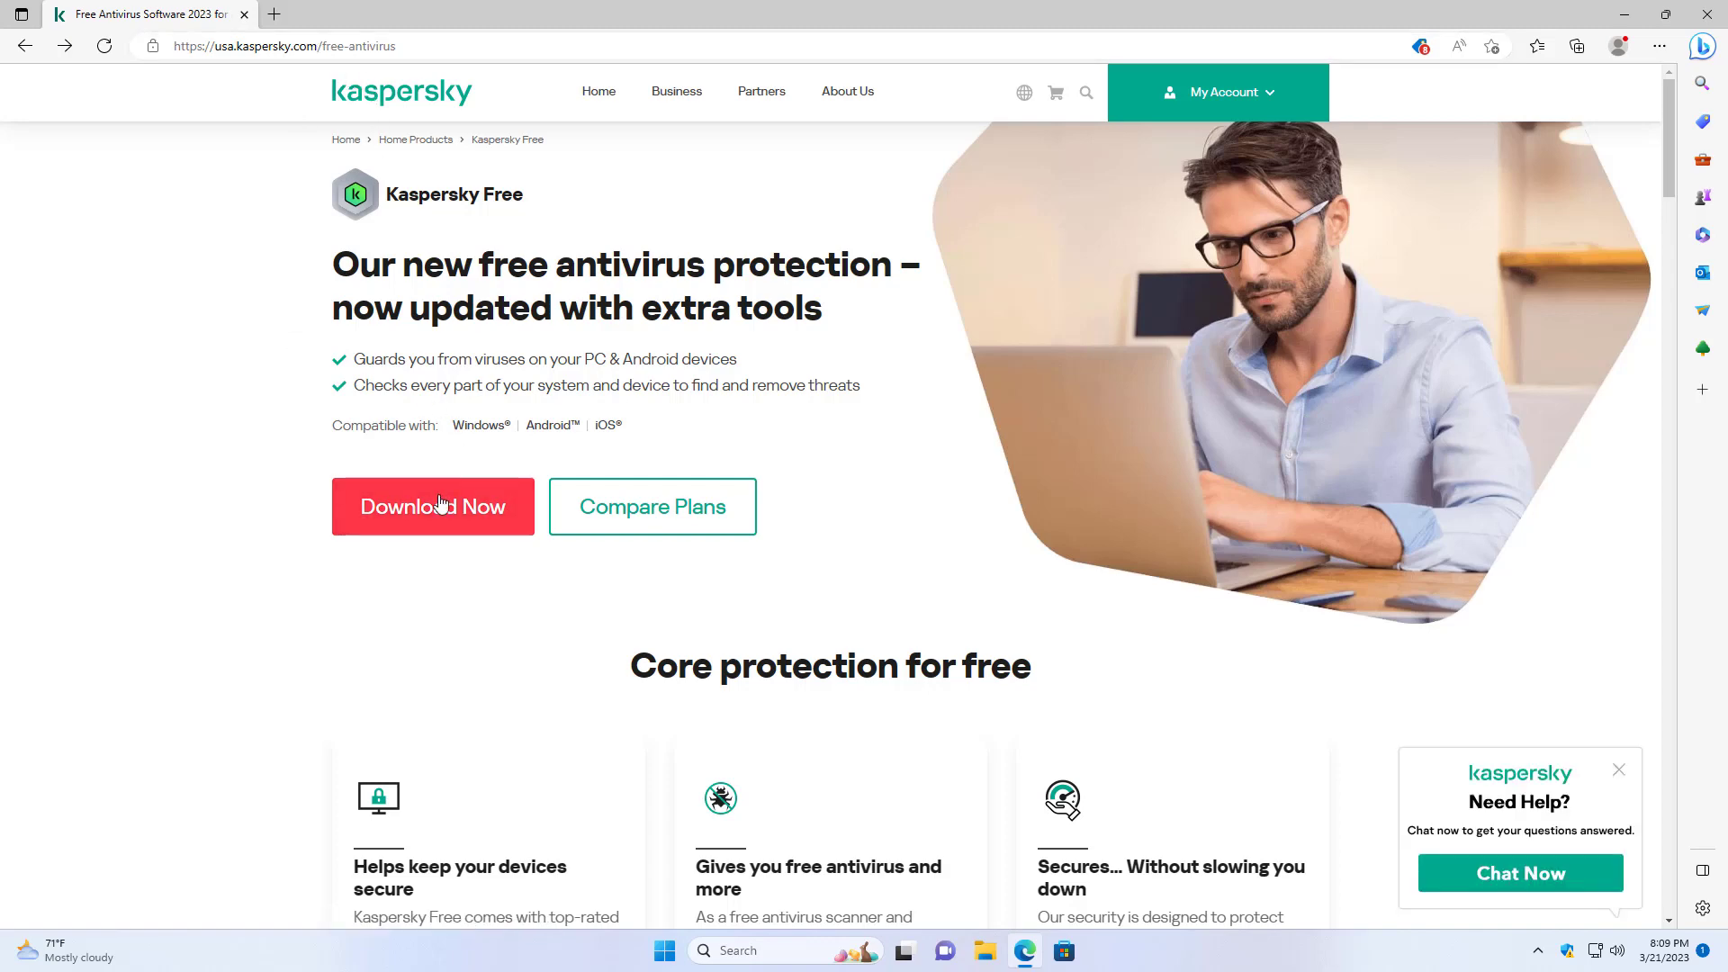
Download the Kaspersky Free for Windows installer with the region left as Non-California.
{"action": "left_click", "coordinate": [404, 515]}
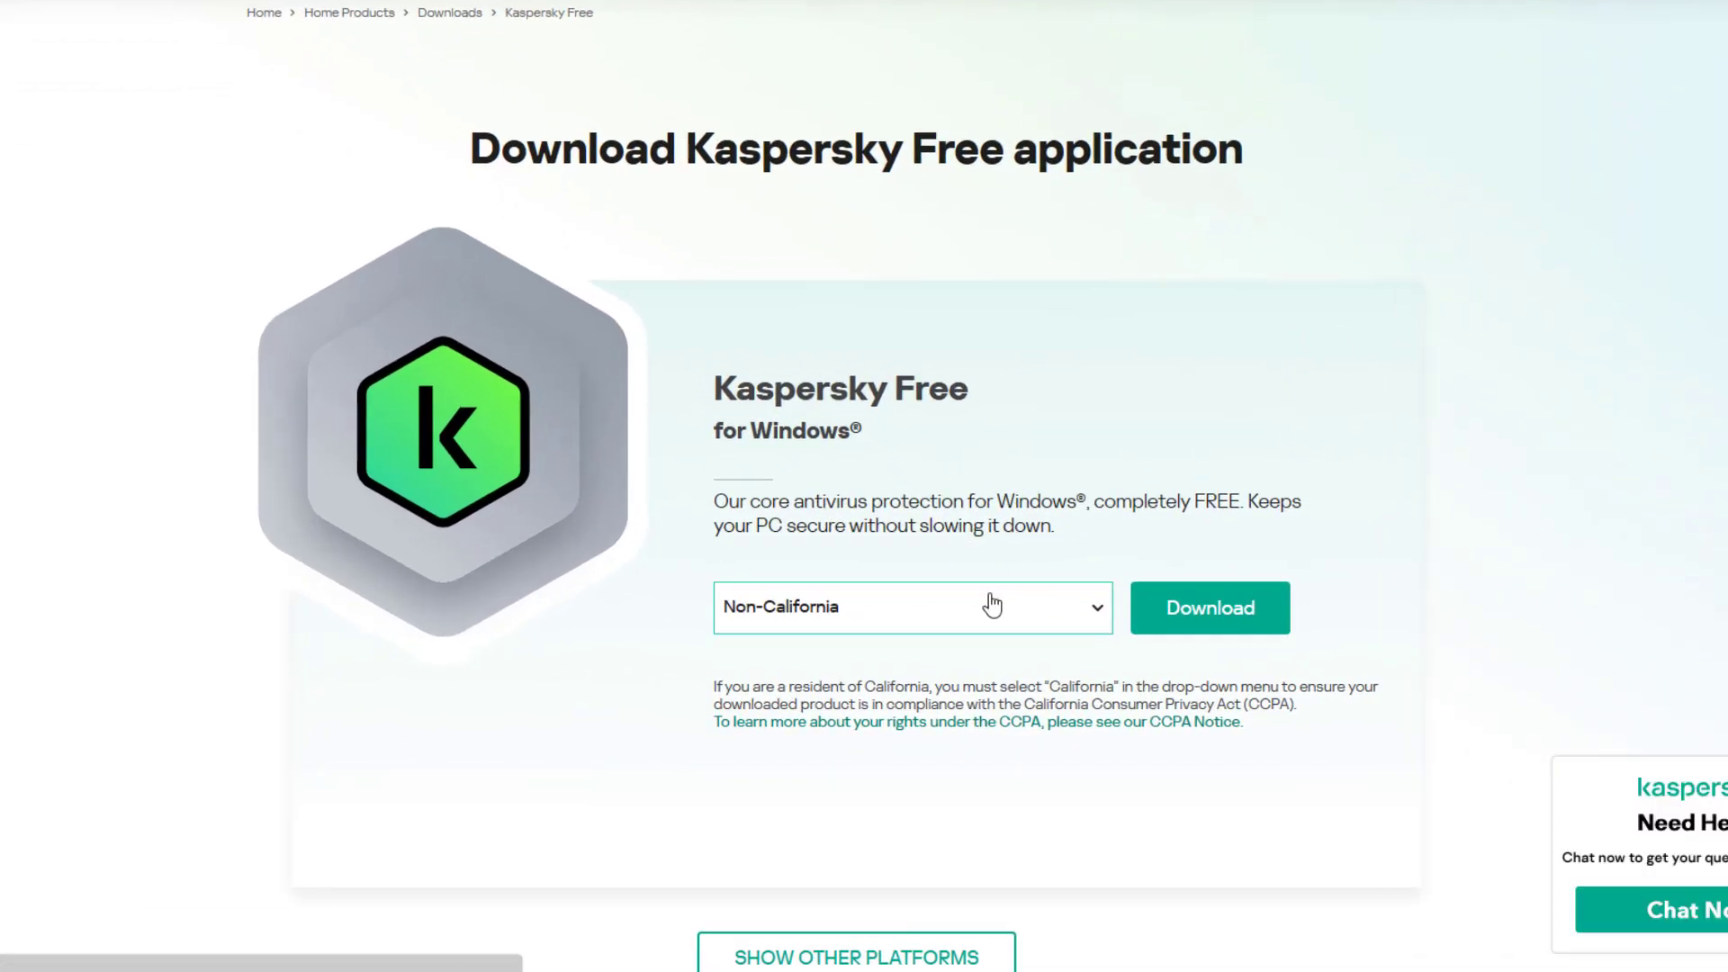
{"action": "left_click", "coordinate": [882, 619]}
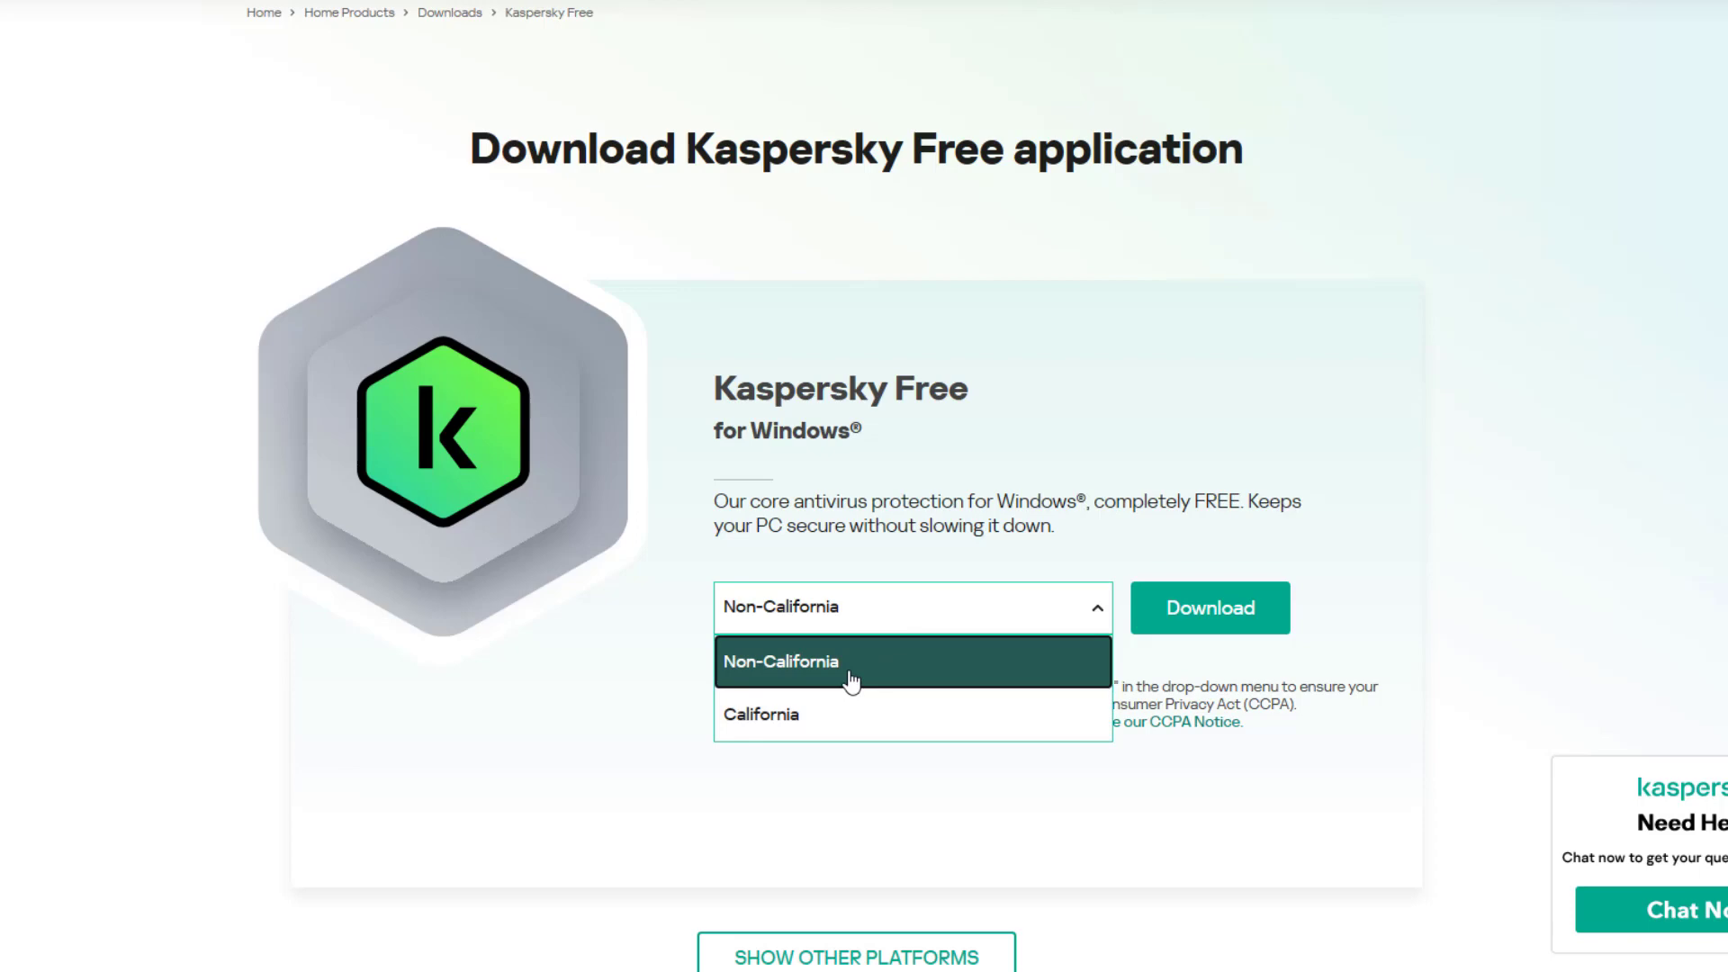
{"action": "left_click", "coordinate": [853, 679]}
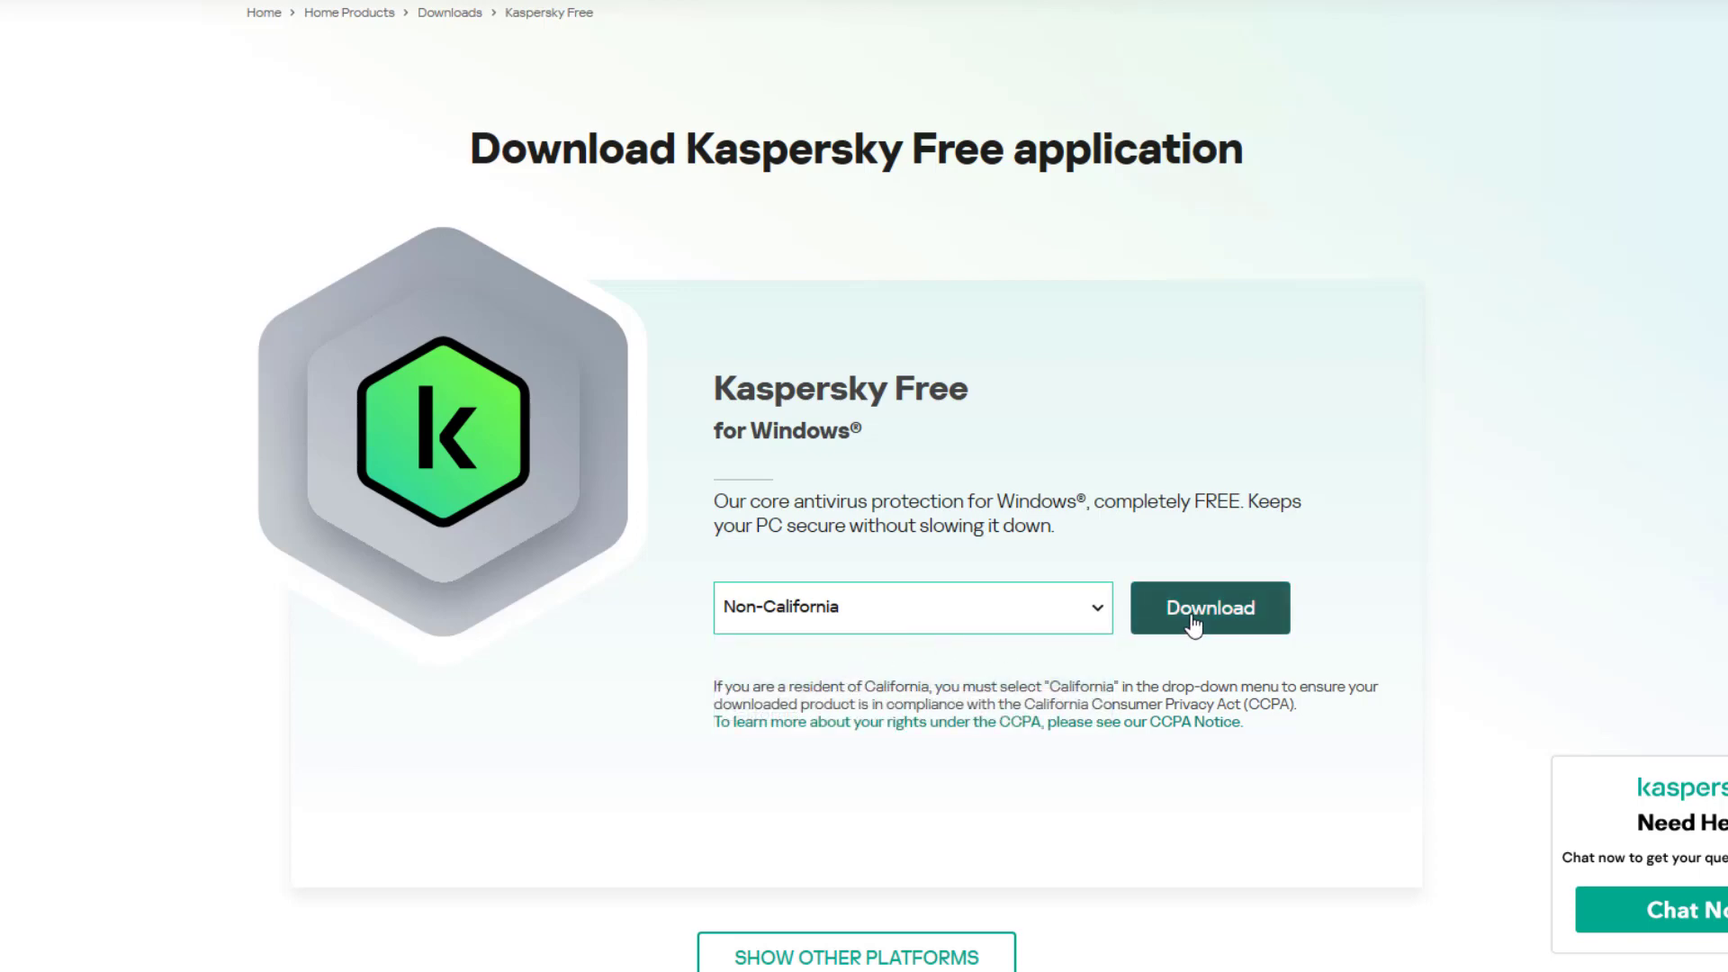
{"action": "left_click", "coordinate": [1159, 610]}
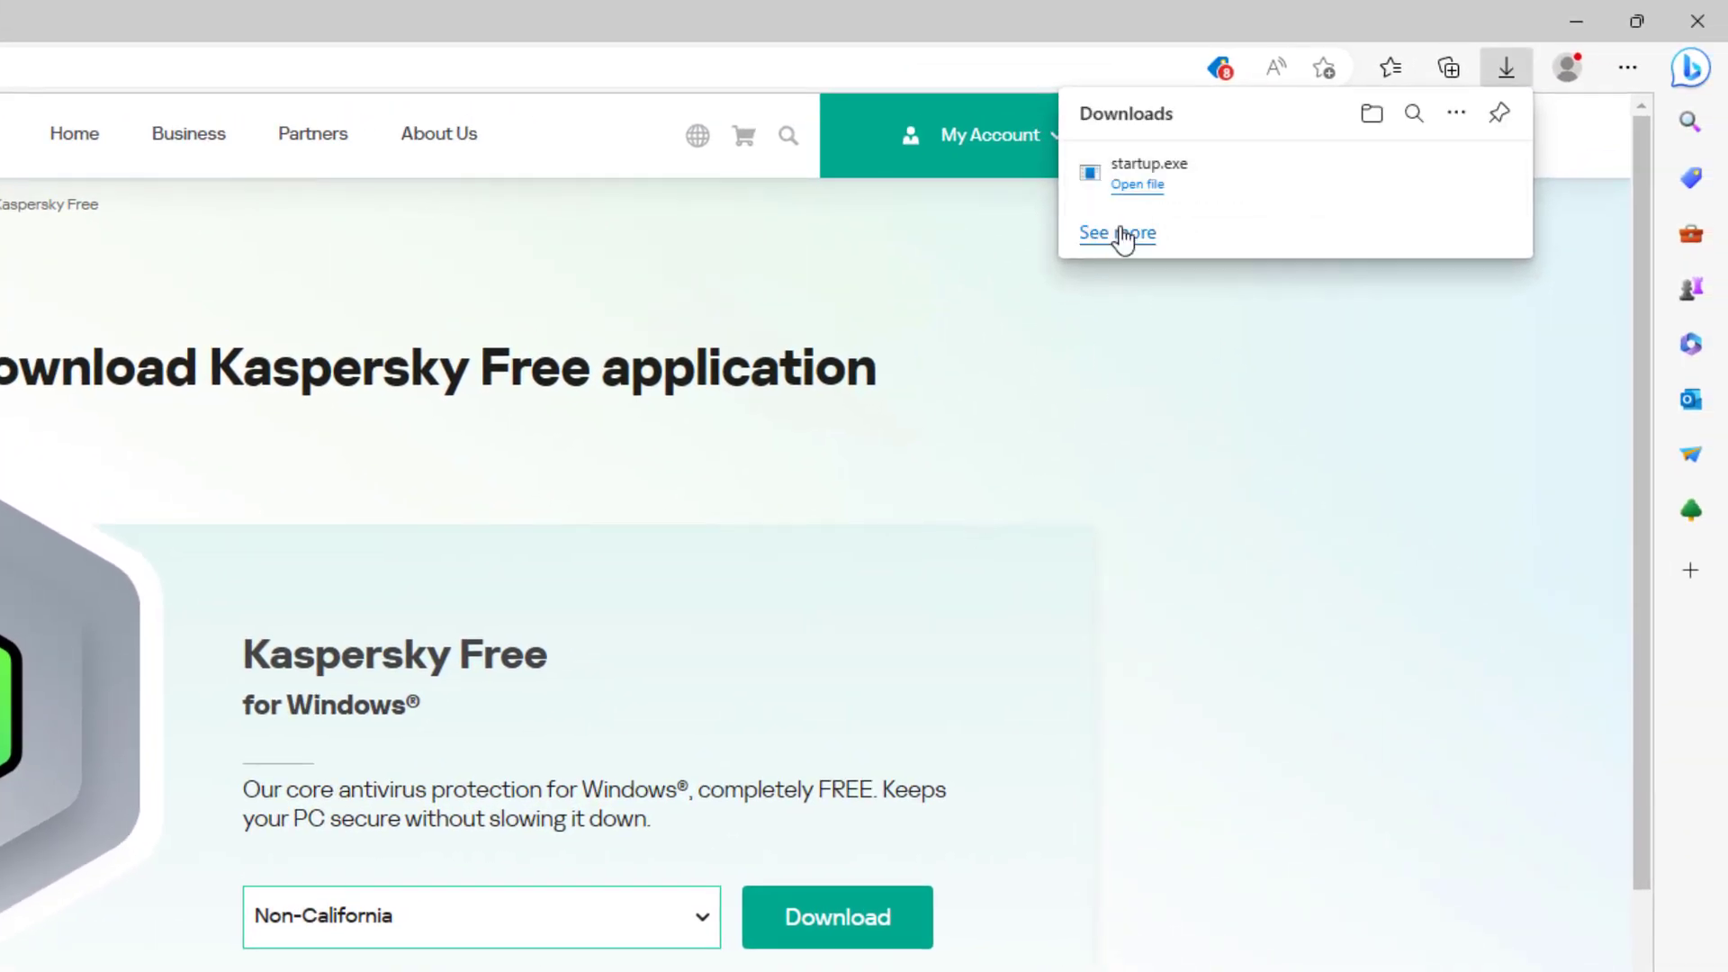
Run startup.exe from Edge's Downloads flyout.
{"action": "mouse_move", "coordinate": [1179, 192]}
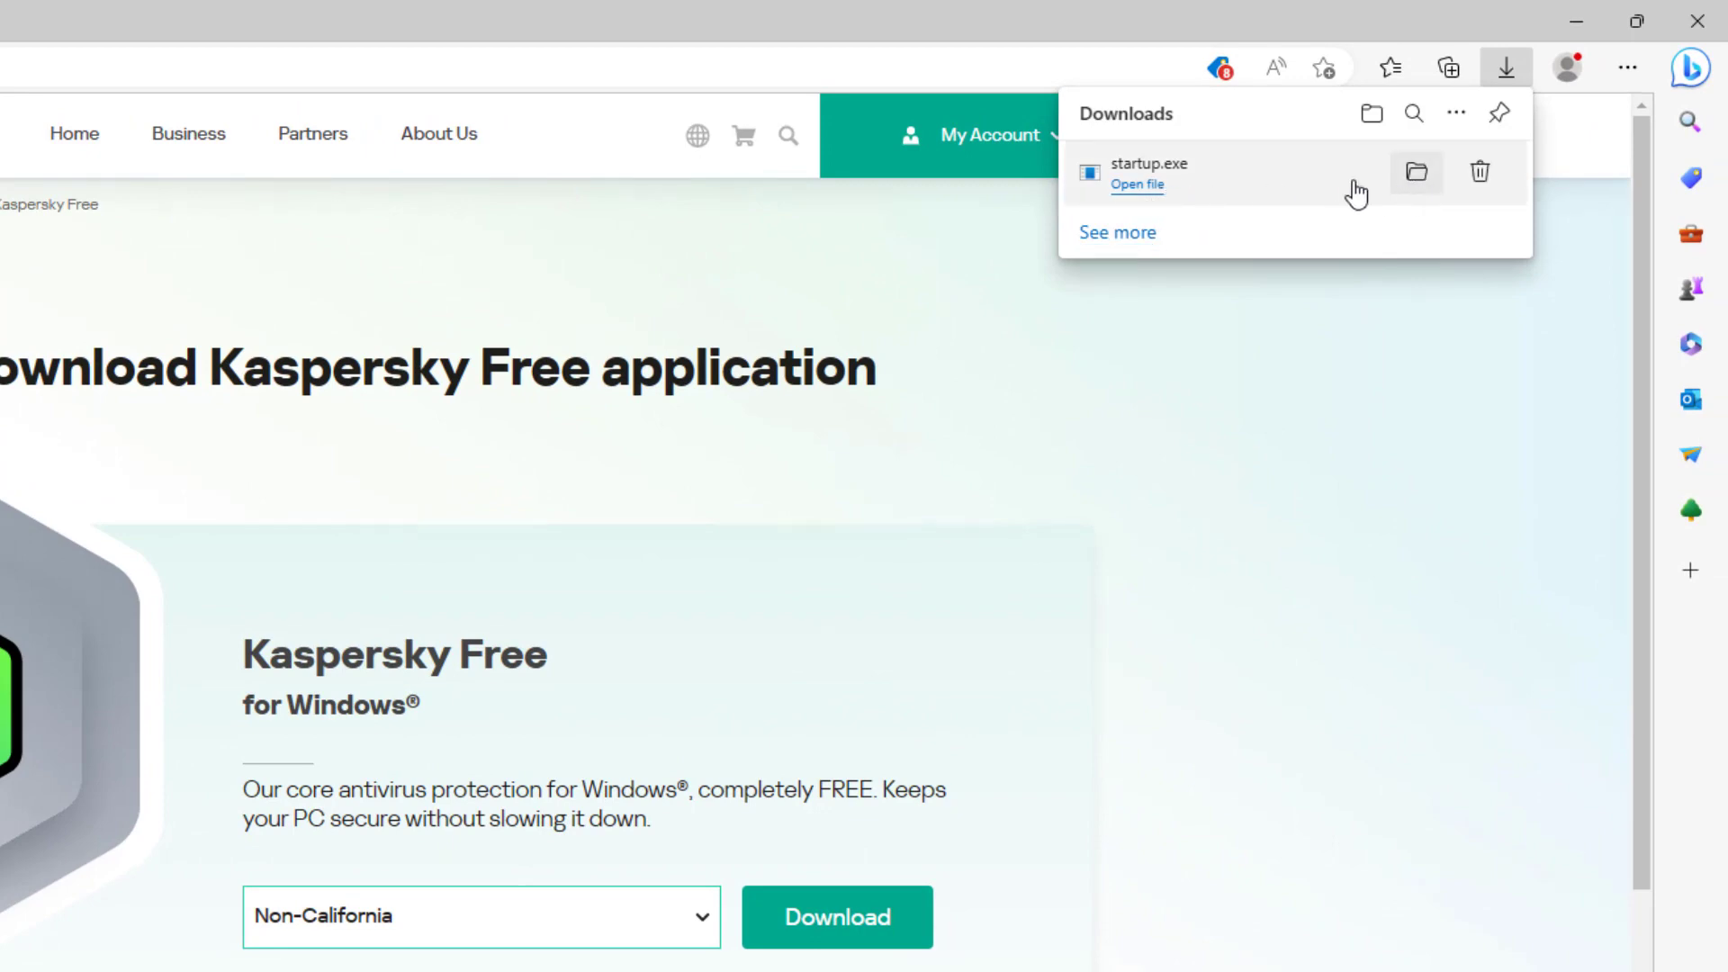
{"action": "left_click", "coordinate": [1138, 184]}
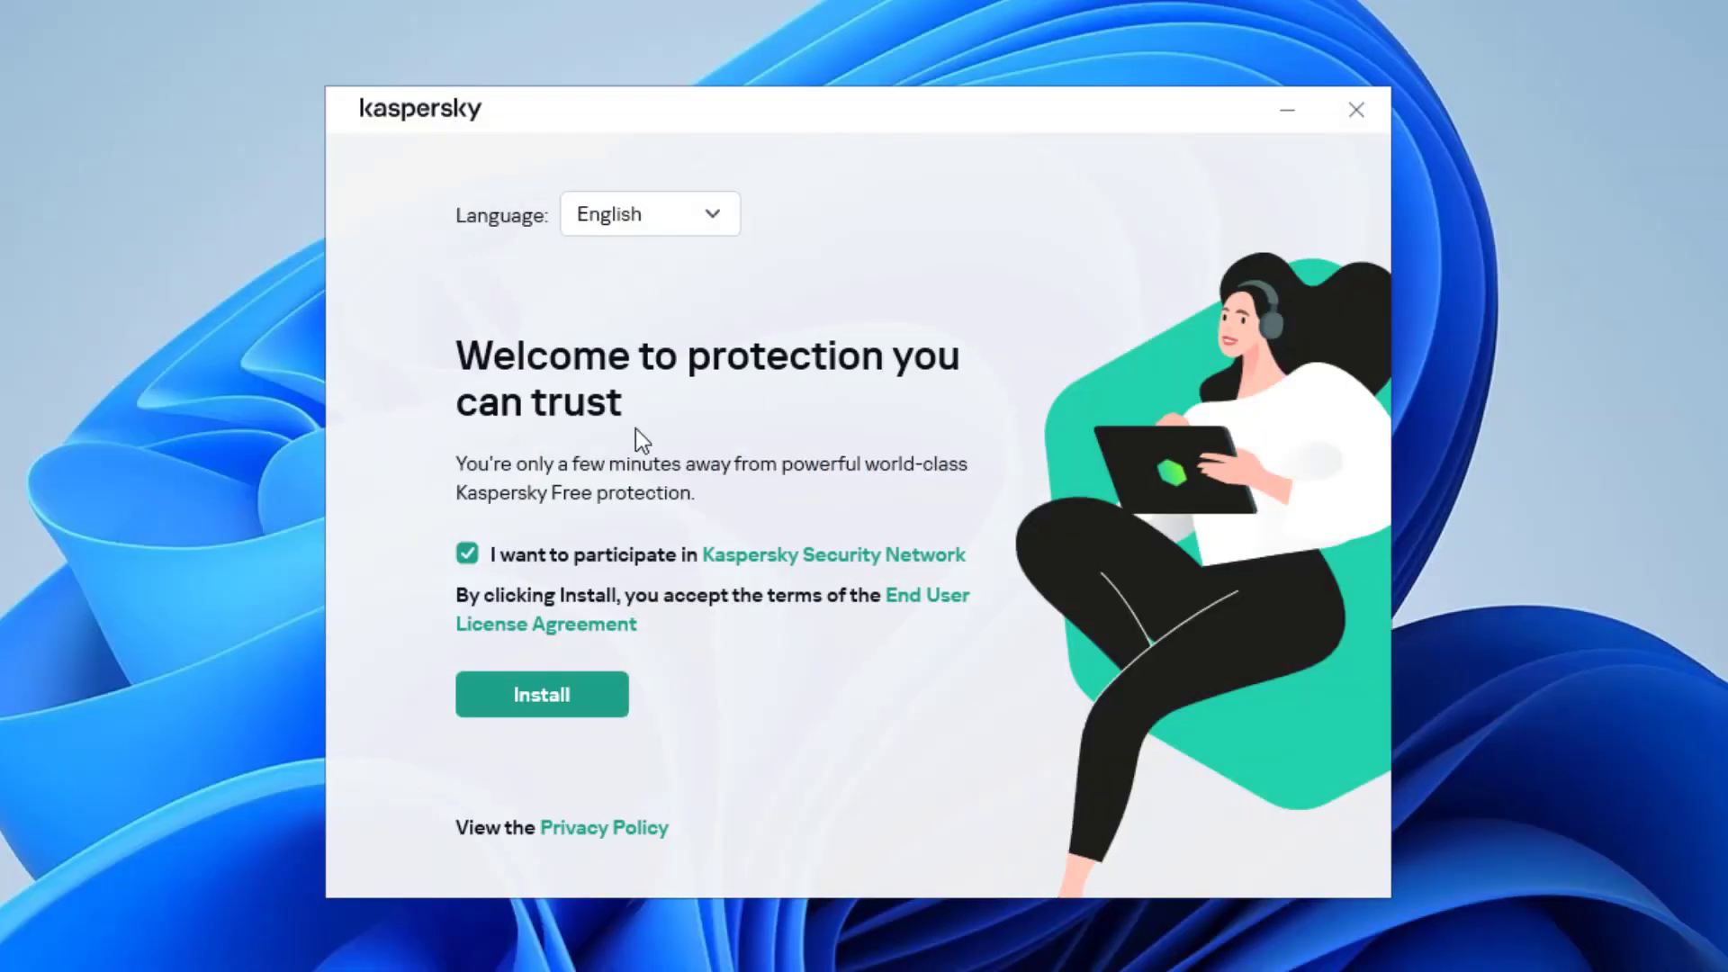
Decline Kaspersky Security Network, keep English as the language, and start installing.
{"action": "left_click", "coordinate": [467, 554]}
{"action": "left_click", "coordinate": [617, 216]}
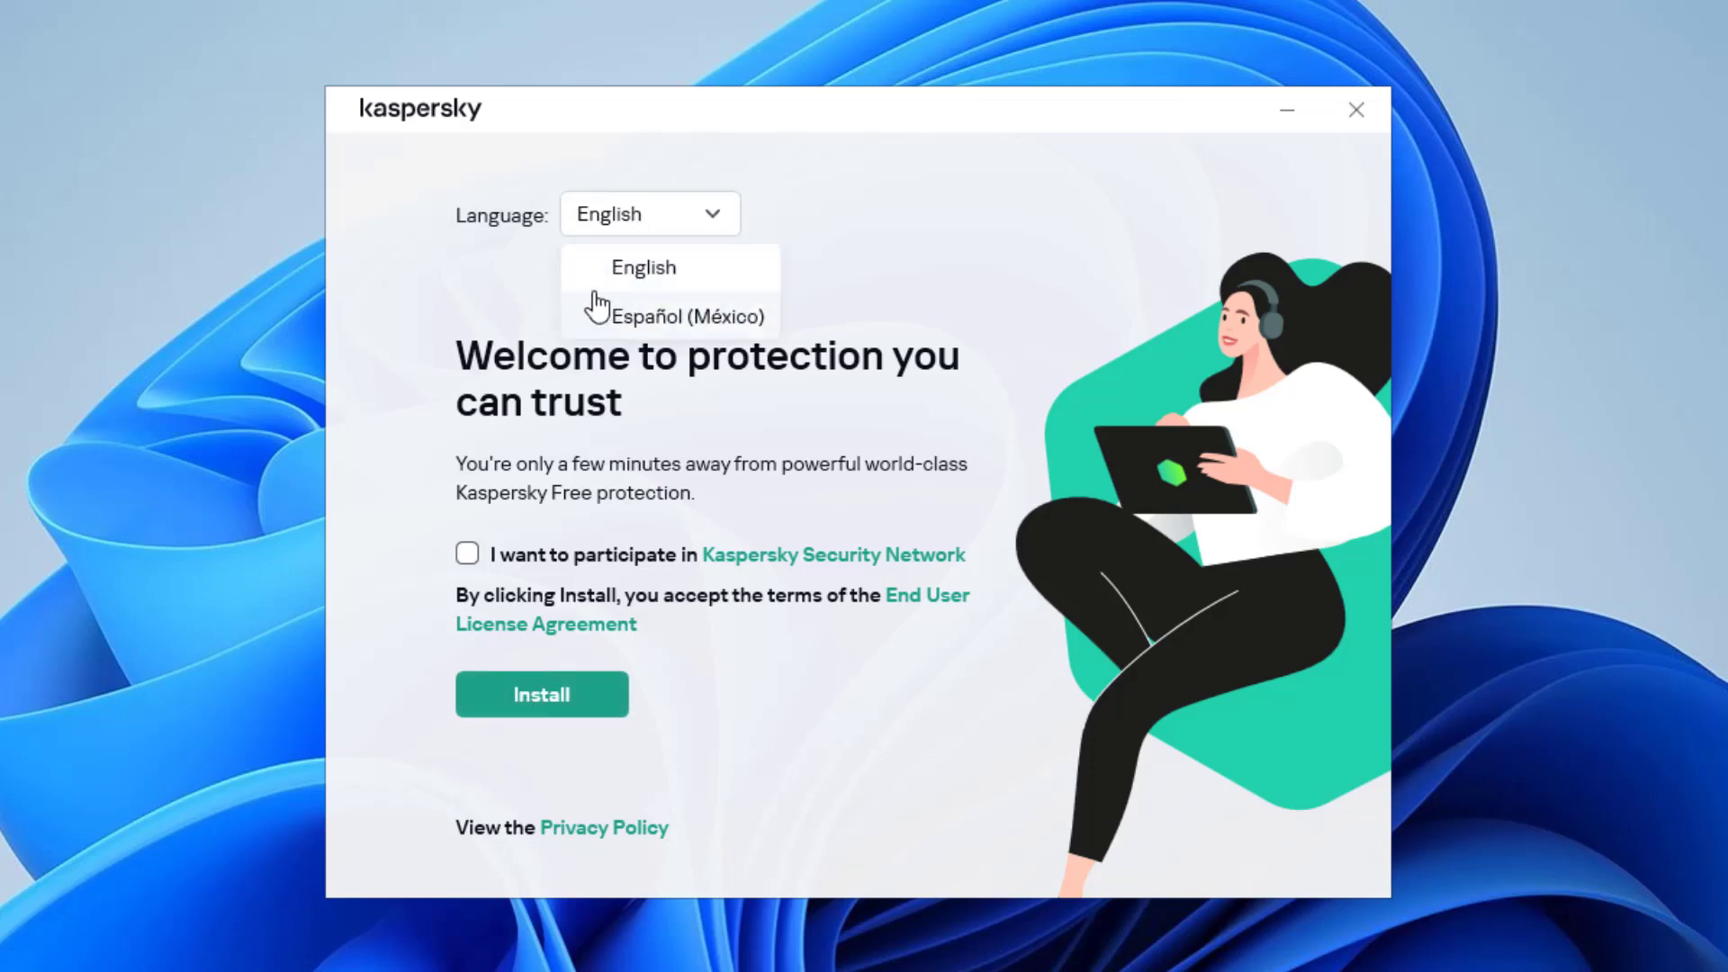
{"action": "left_click", "coordinate": [518, 269]}
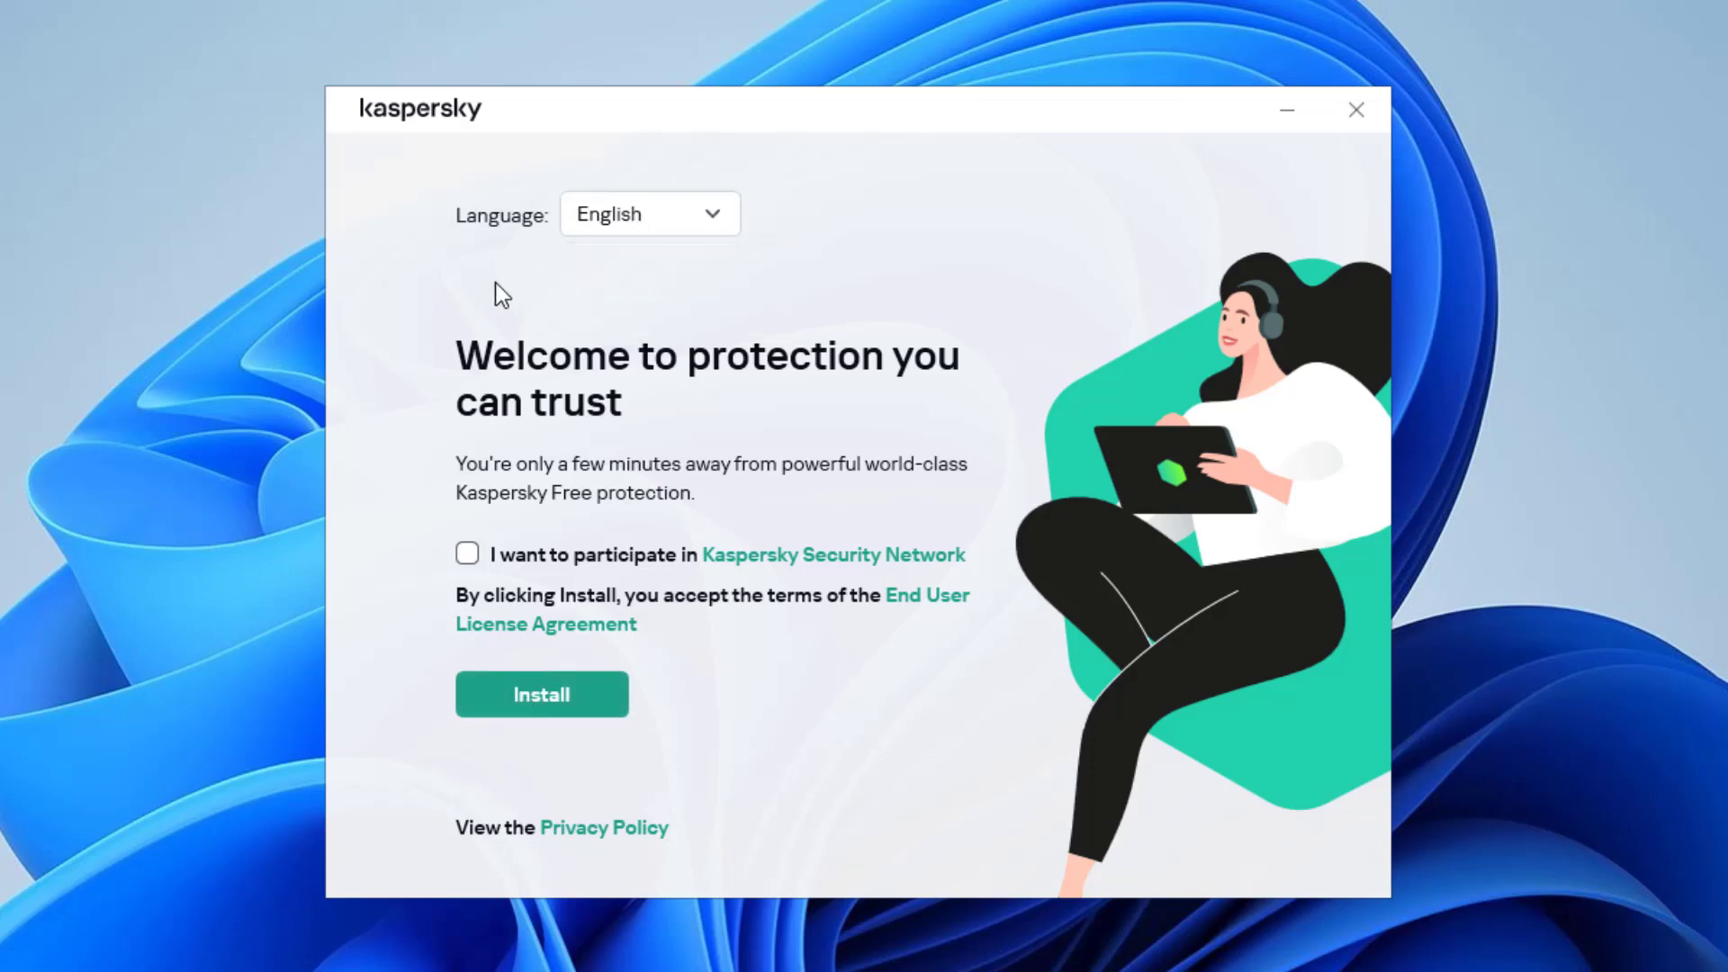
{"action": "left_click", "coordinate": [492, 697]}
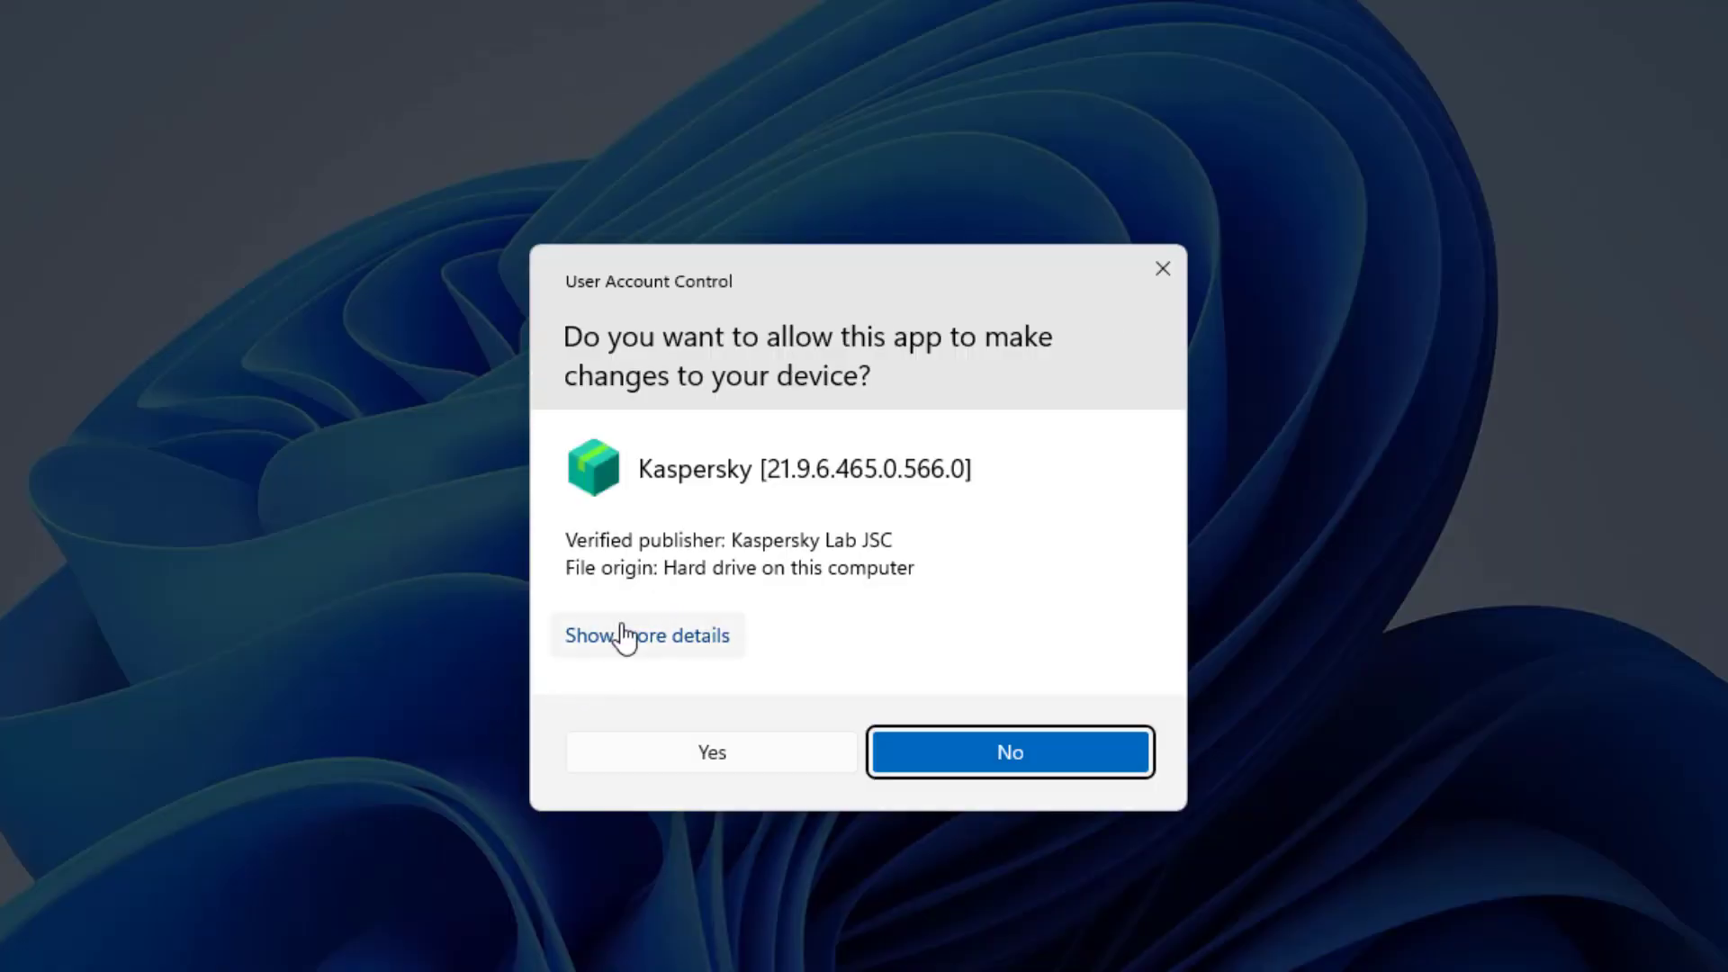
Approve the User Account Control prompt so Kaspersky Free installs.
{"action": "left_click", "coordinate": [656, 766]}
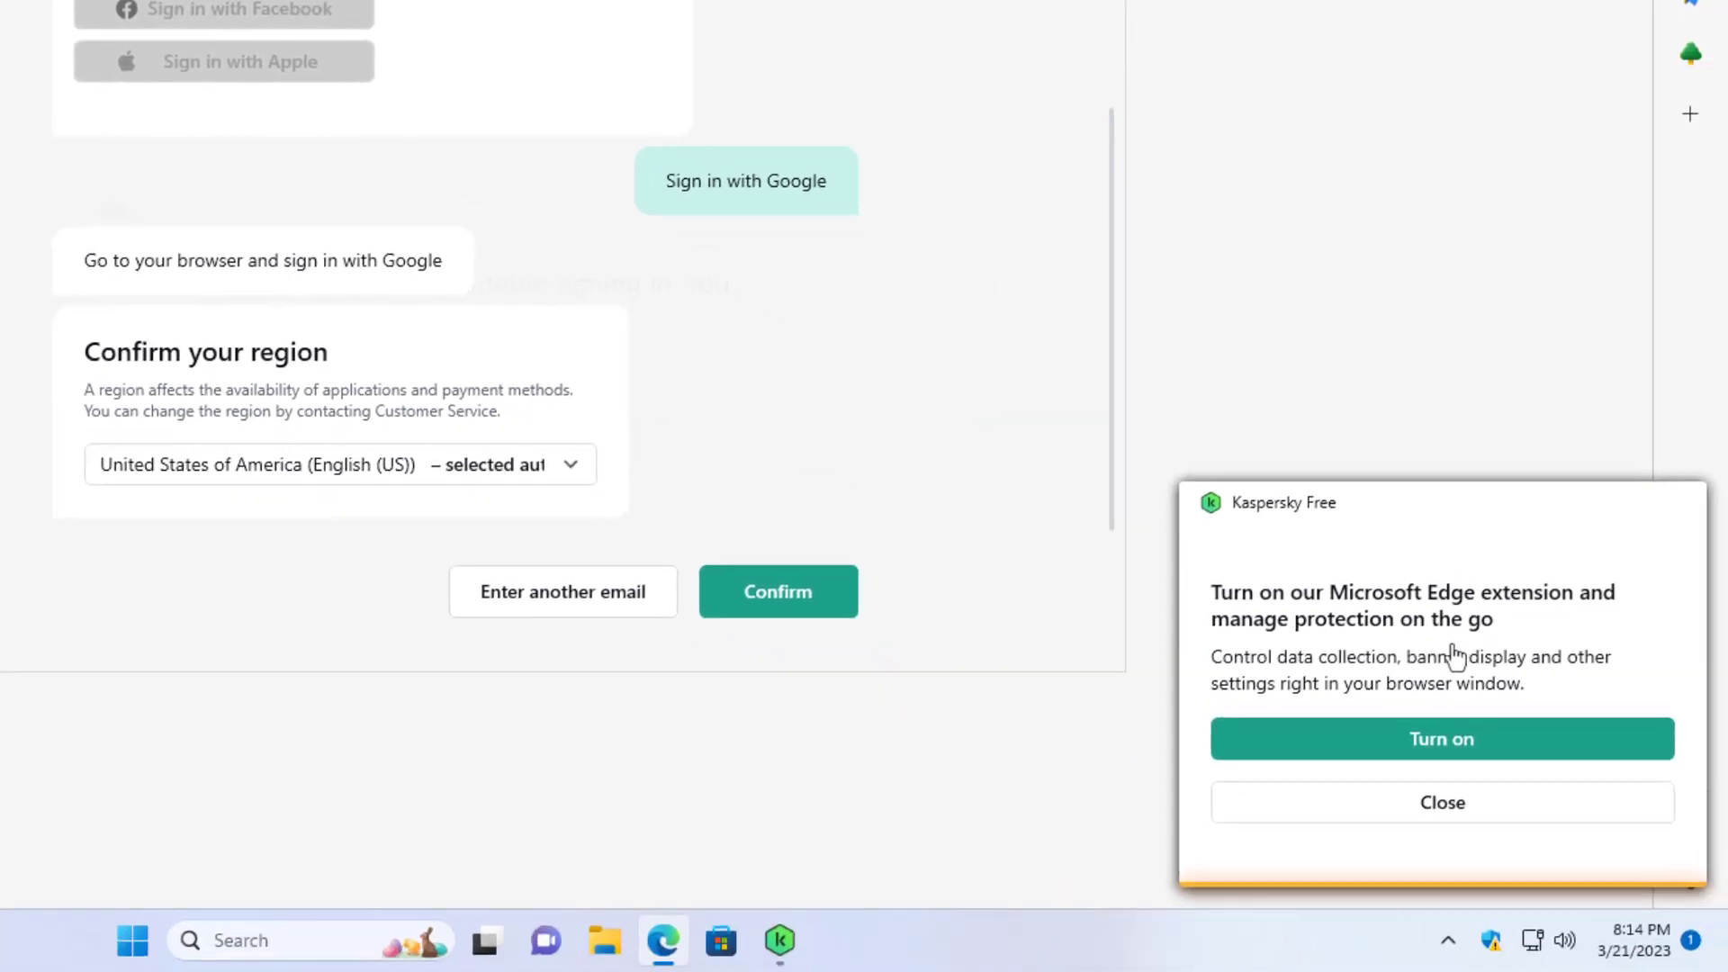
Allow extensions from other stores and add the Kaspersky Protection extension to Edge.
{"action": "left_click", "coordinate": [1470, 739]}
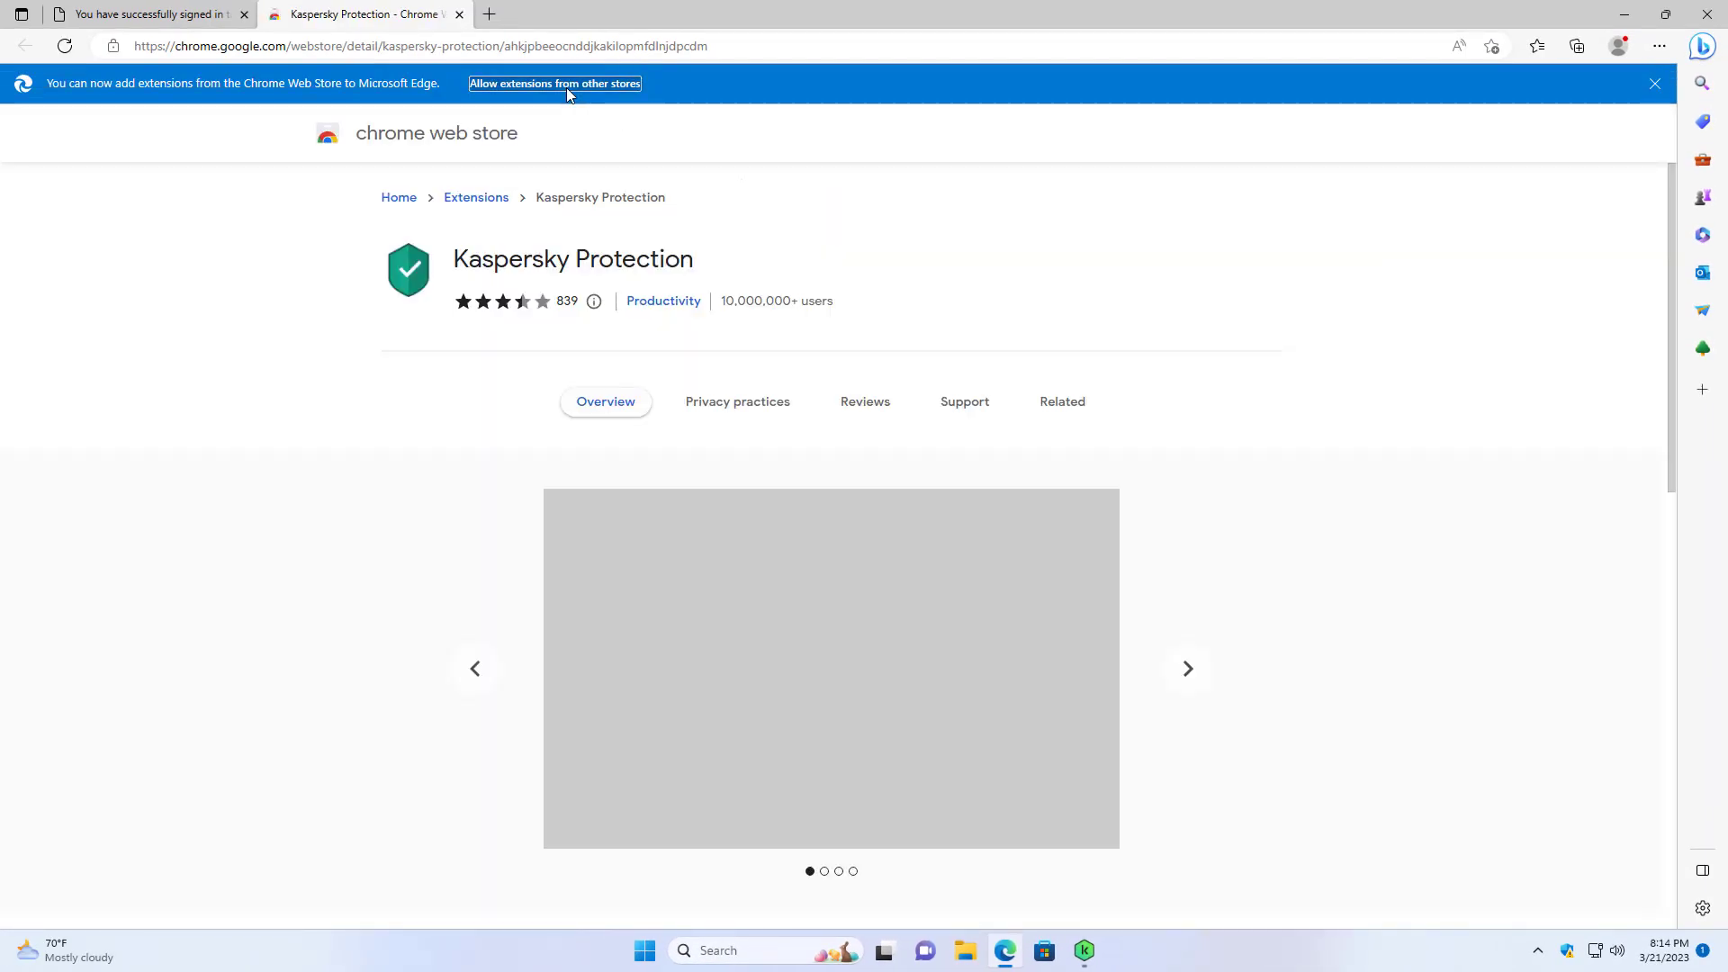
{"action": "left_click", "coordinate": [567, 83]}
{"action": "left_click", "coordinate": [693, 161]}
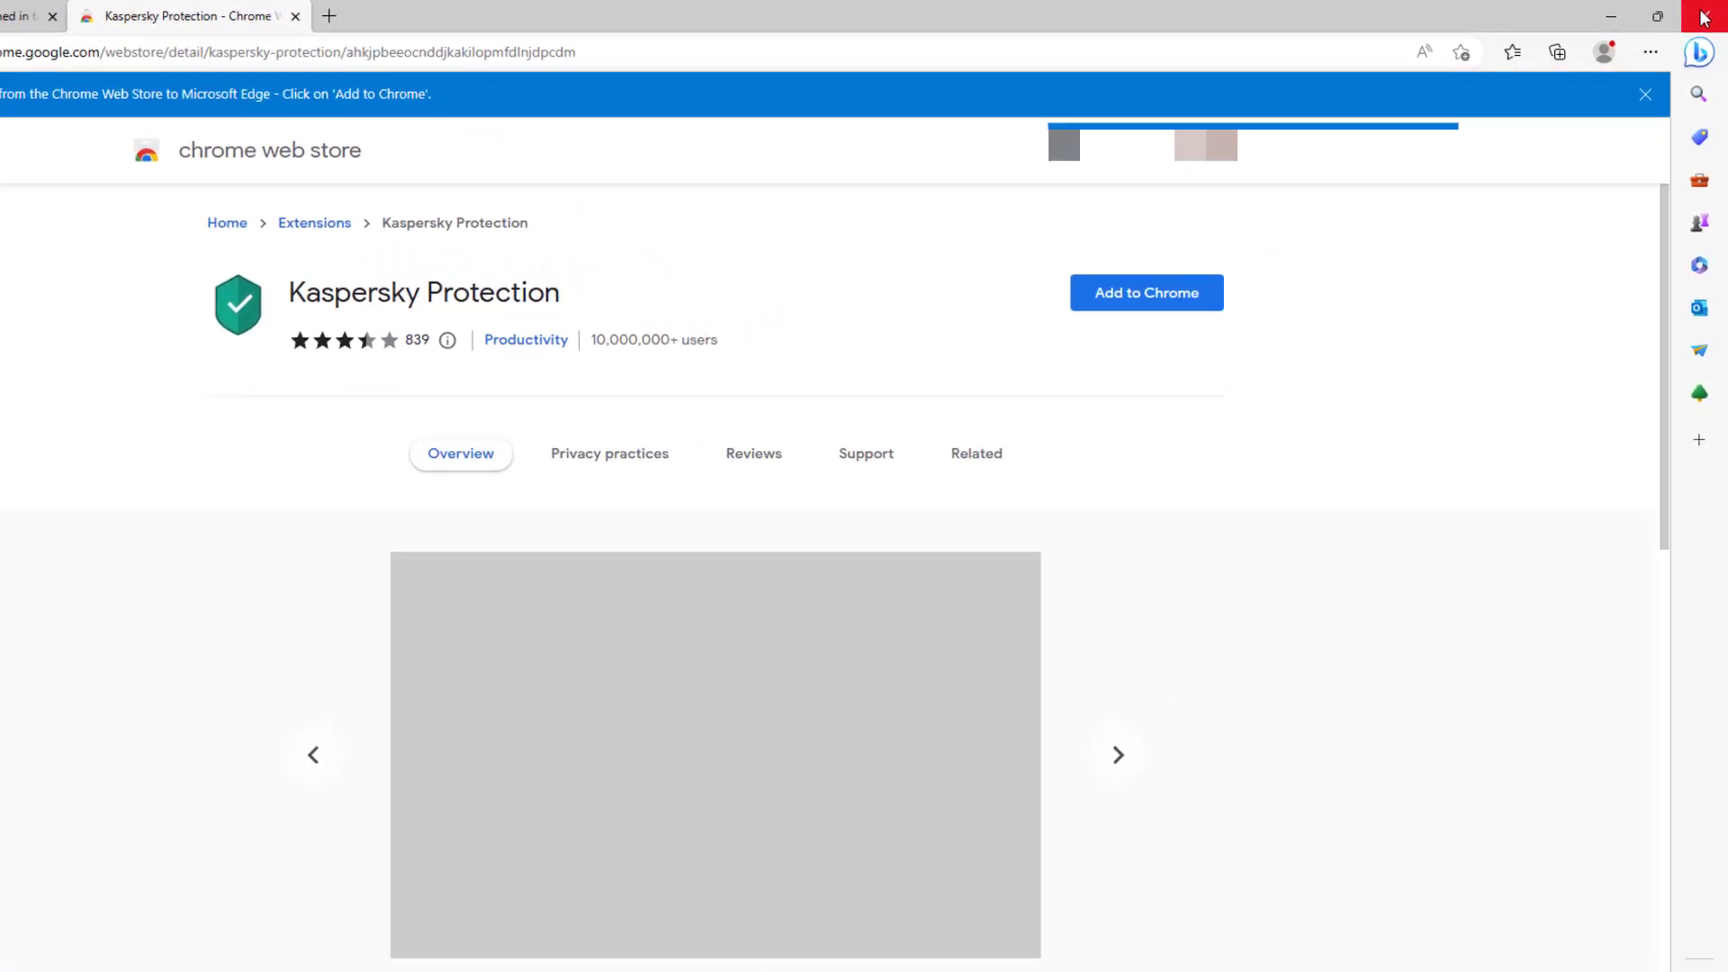
{"action": "left_click", "coordinate": [1111, 301]}
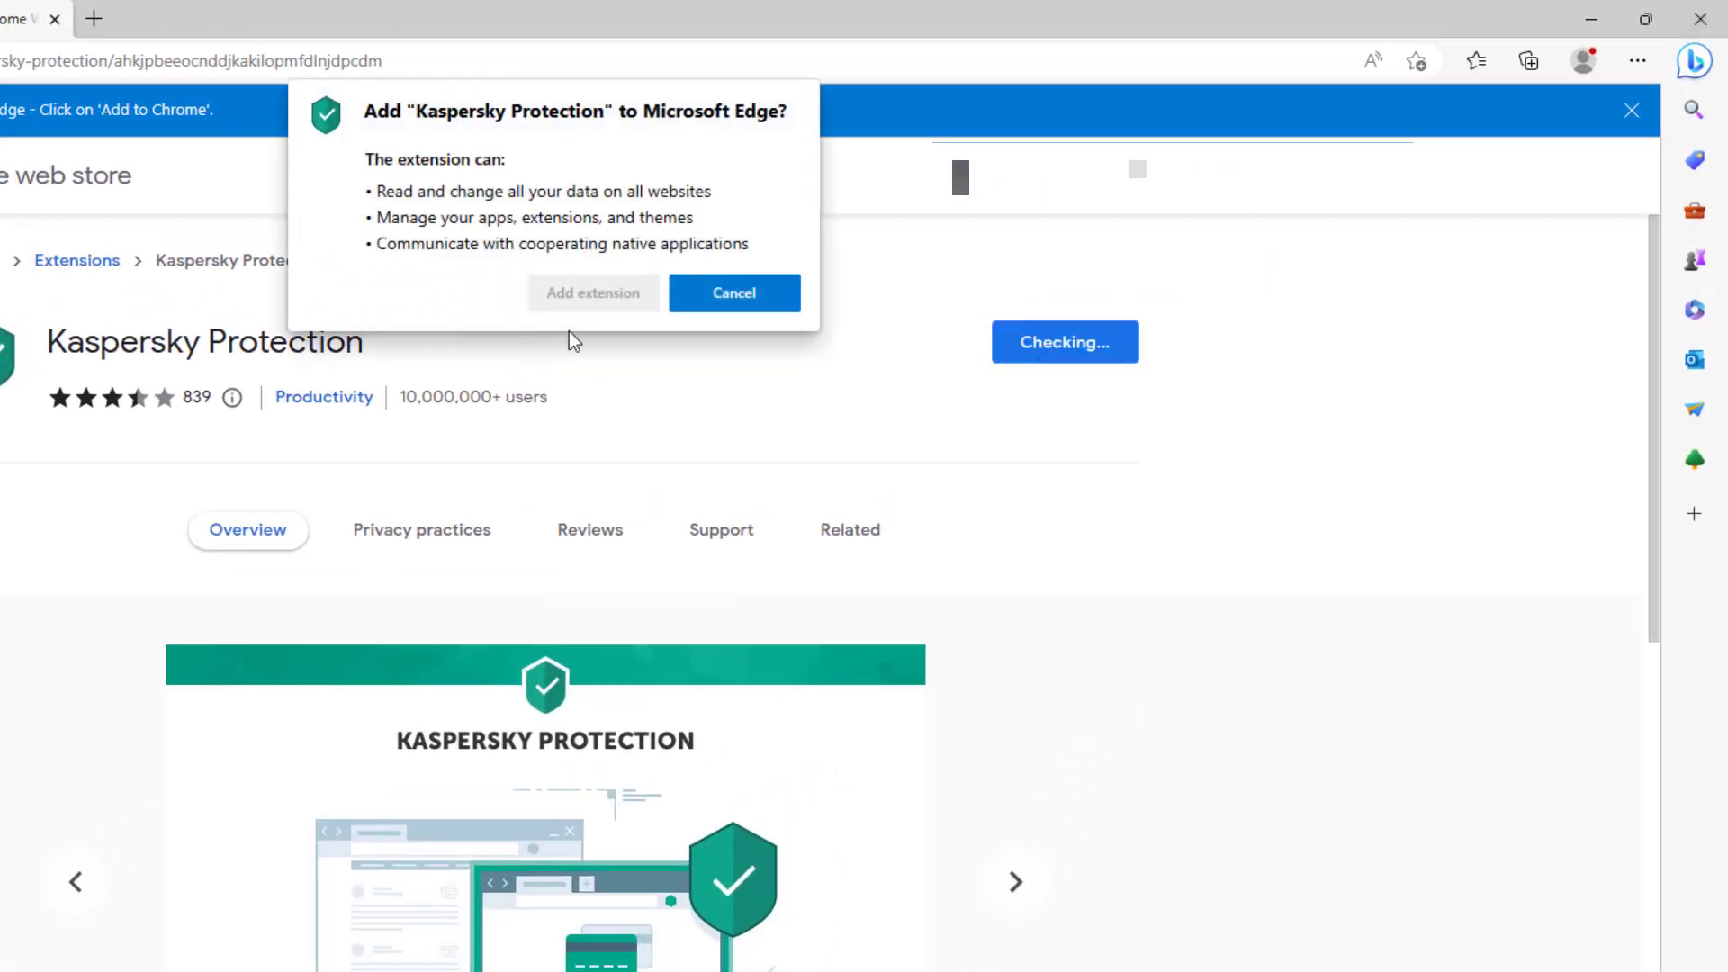
{"action": "left_click", "coordinate": [624, 301]}
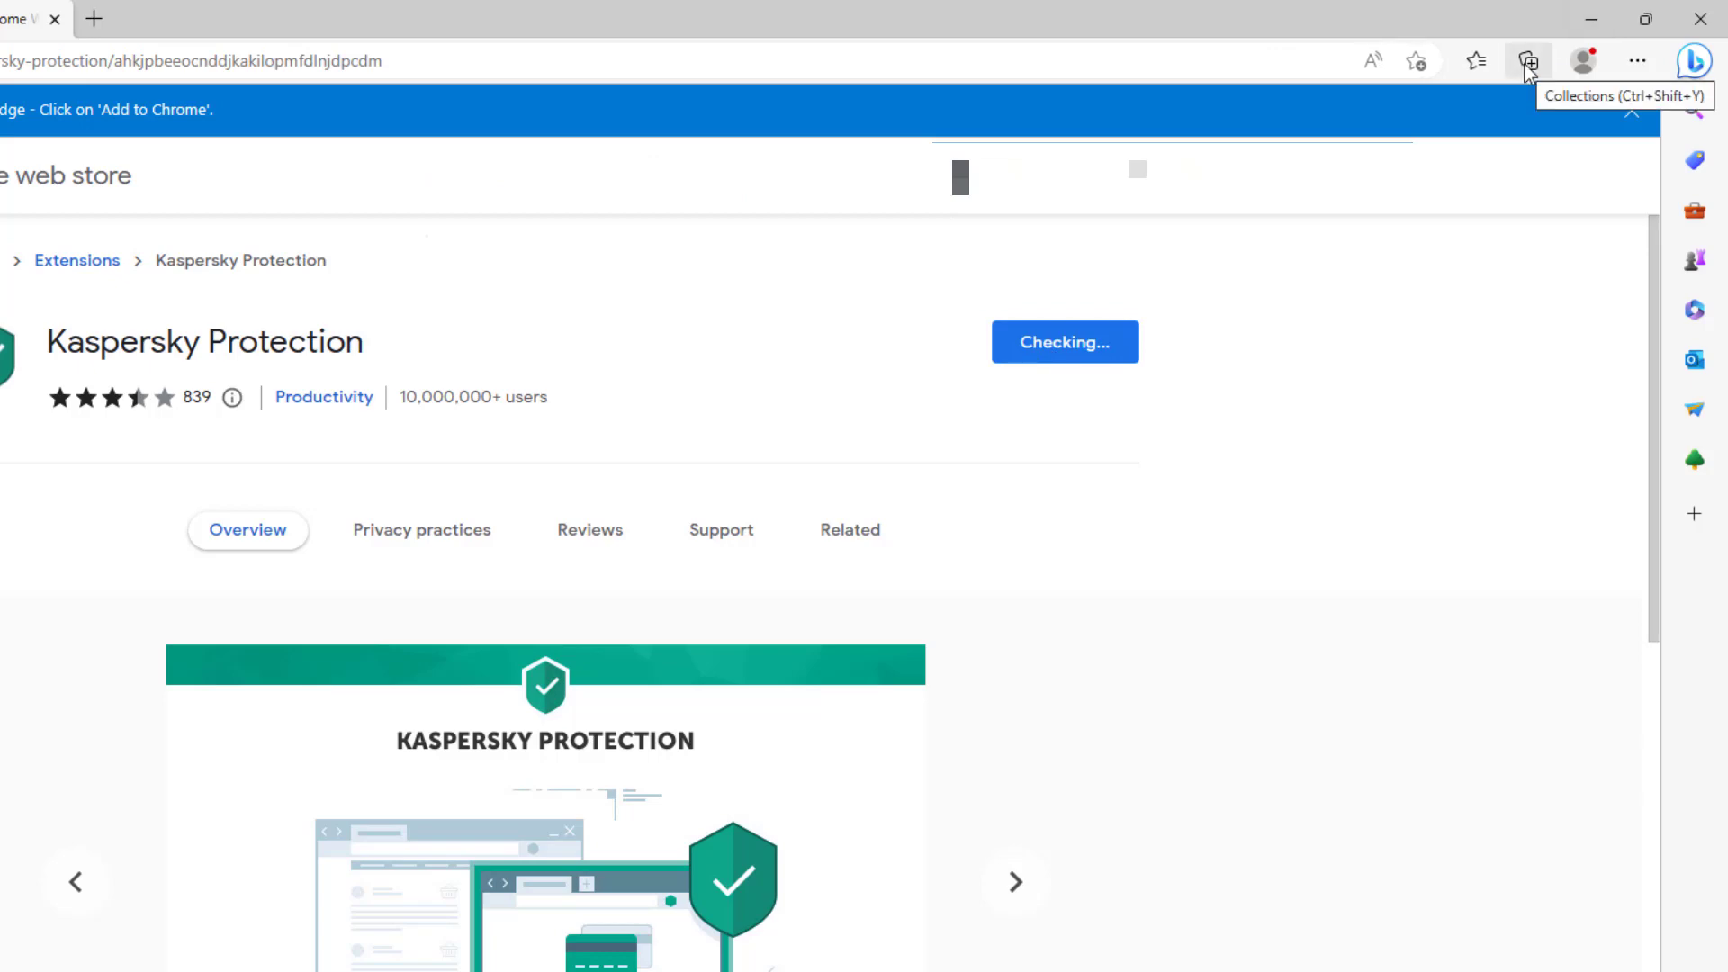
{"action": "left_click", "coordinate": [1369, 97]}
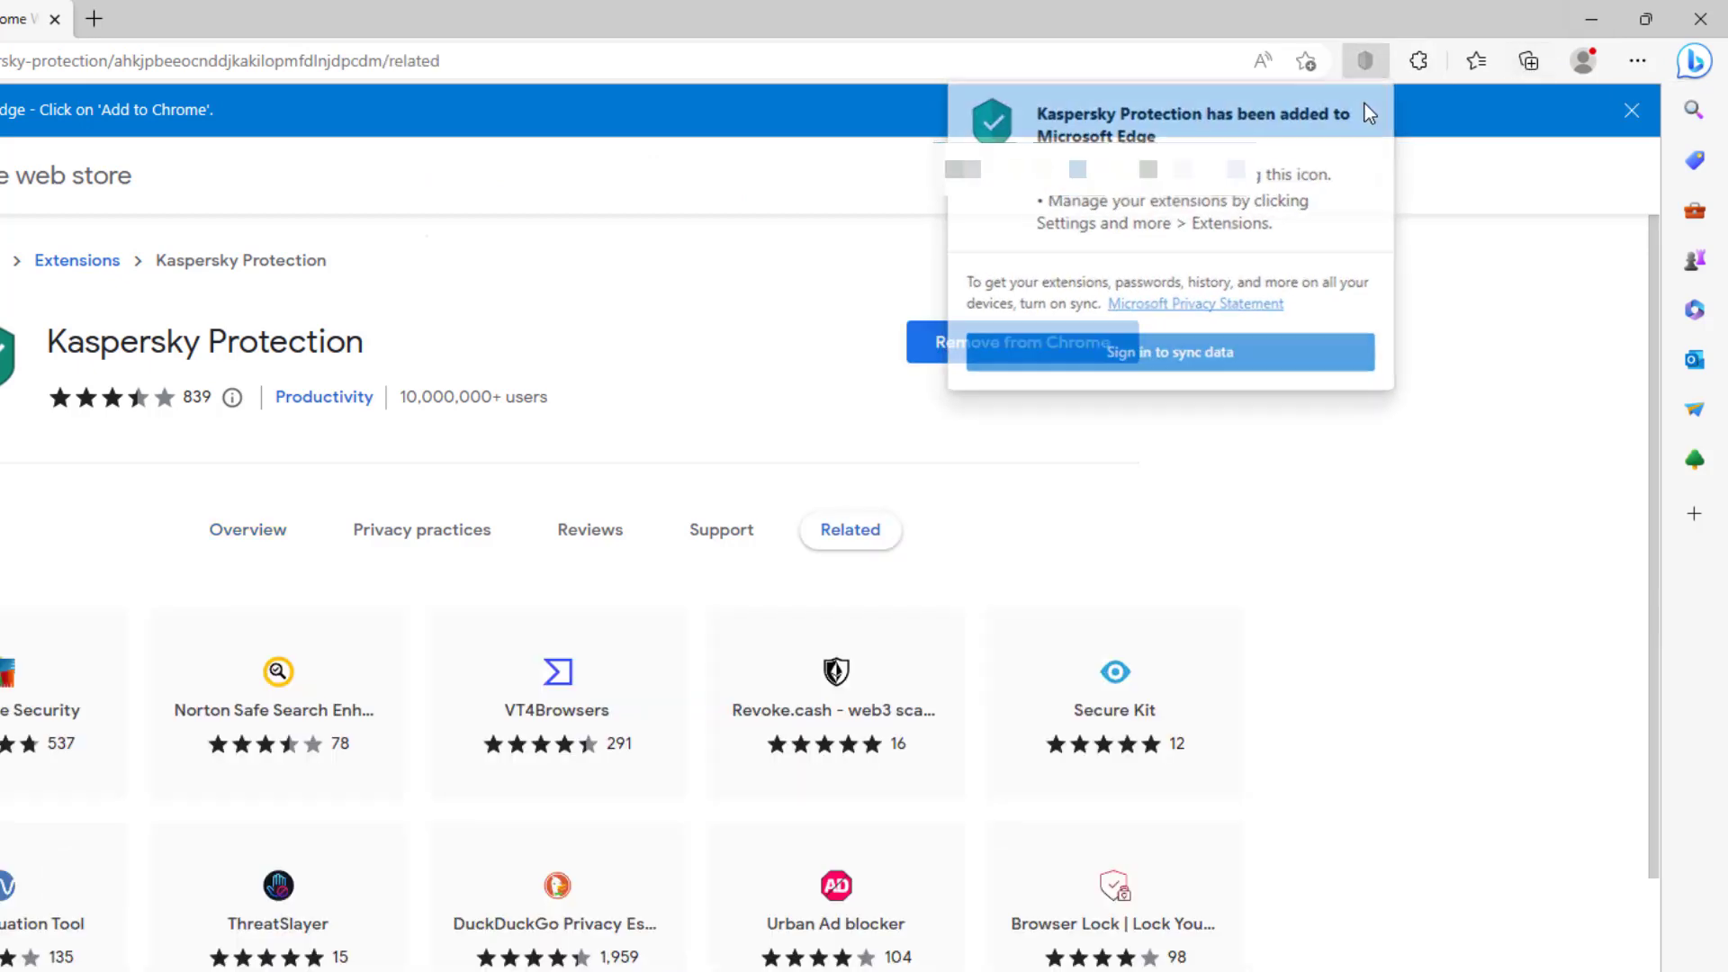
Pin Kaspersky Protection, turn on Private Browsing in its options, and close the Web Store tab.
{"action": "left_click", "coordinate": [1418, 65]}
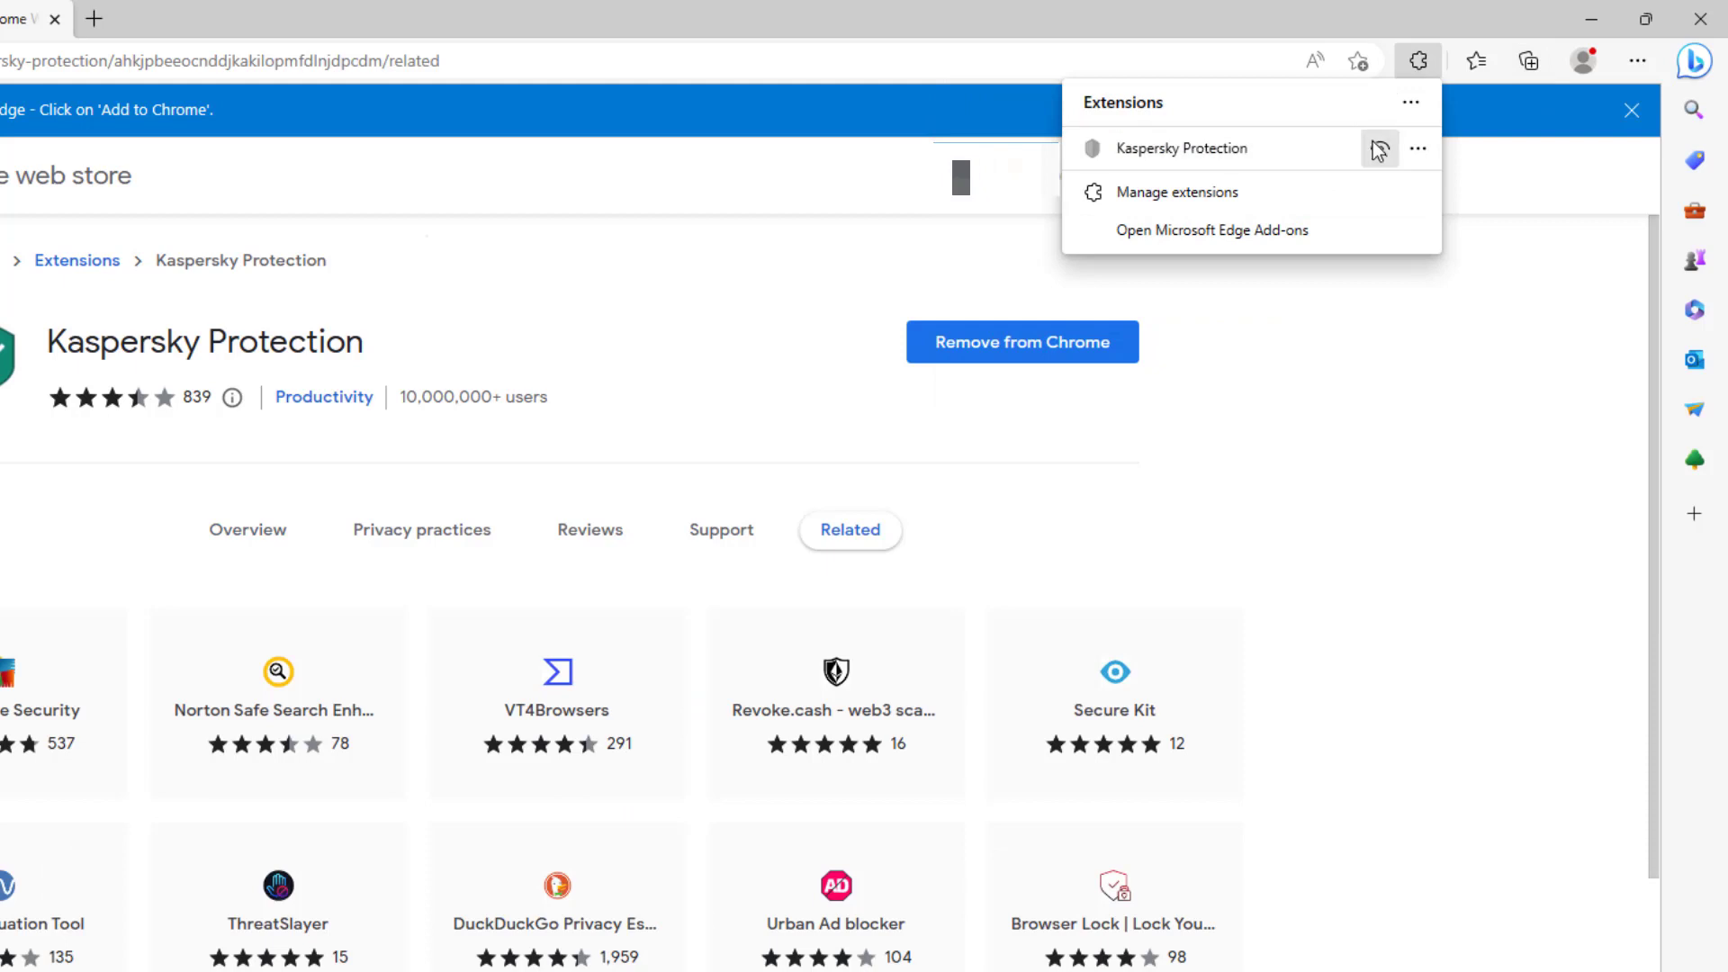
{"action": "left_click", "coordinate": [1459, 171]}
{"action": "left_click", "coordinate": [1417, 65]}
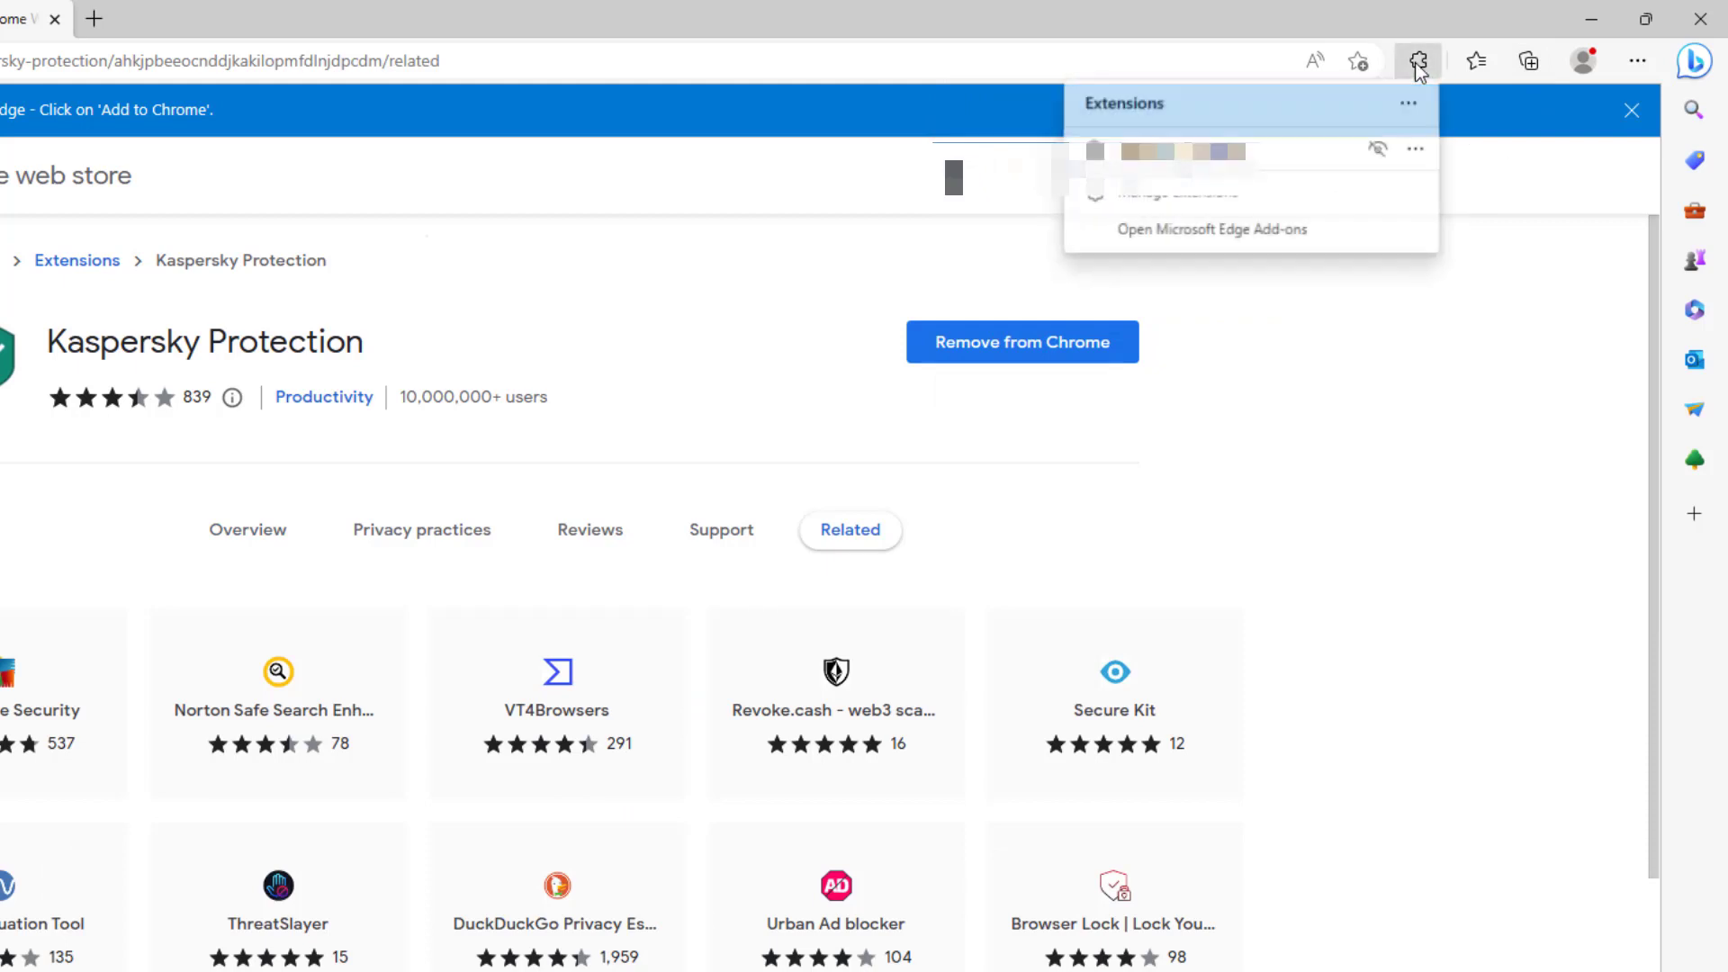
{"action": "left_click", "coordinate": [1381, 151]}
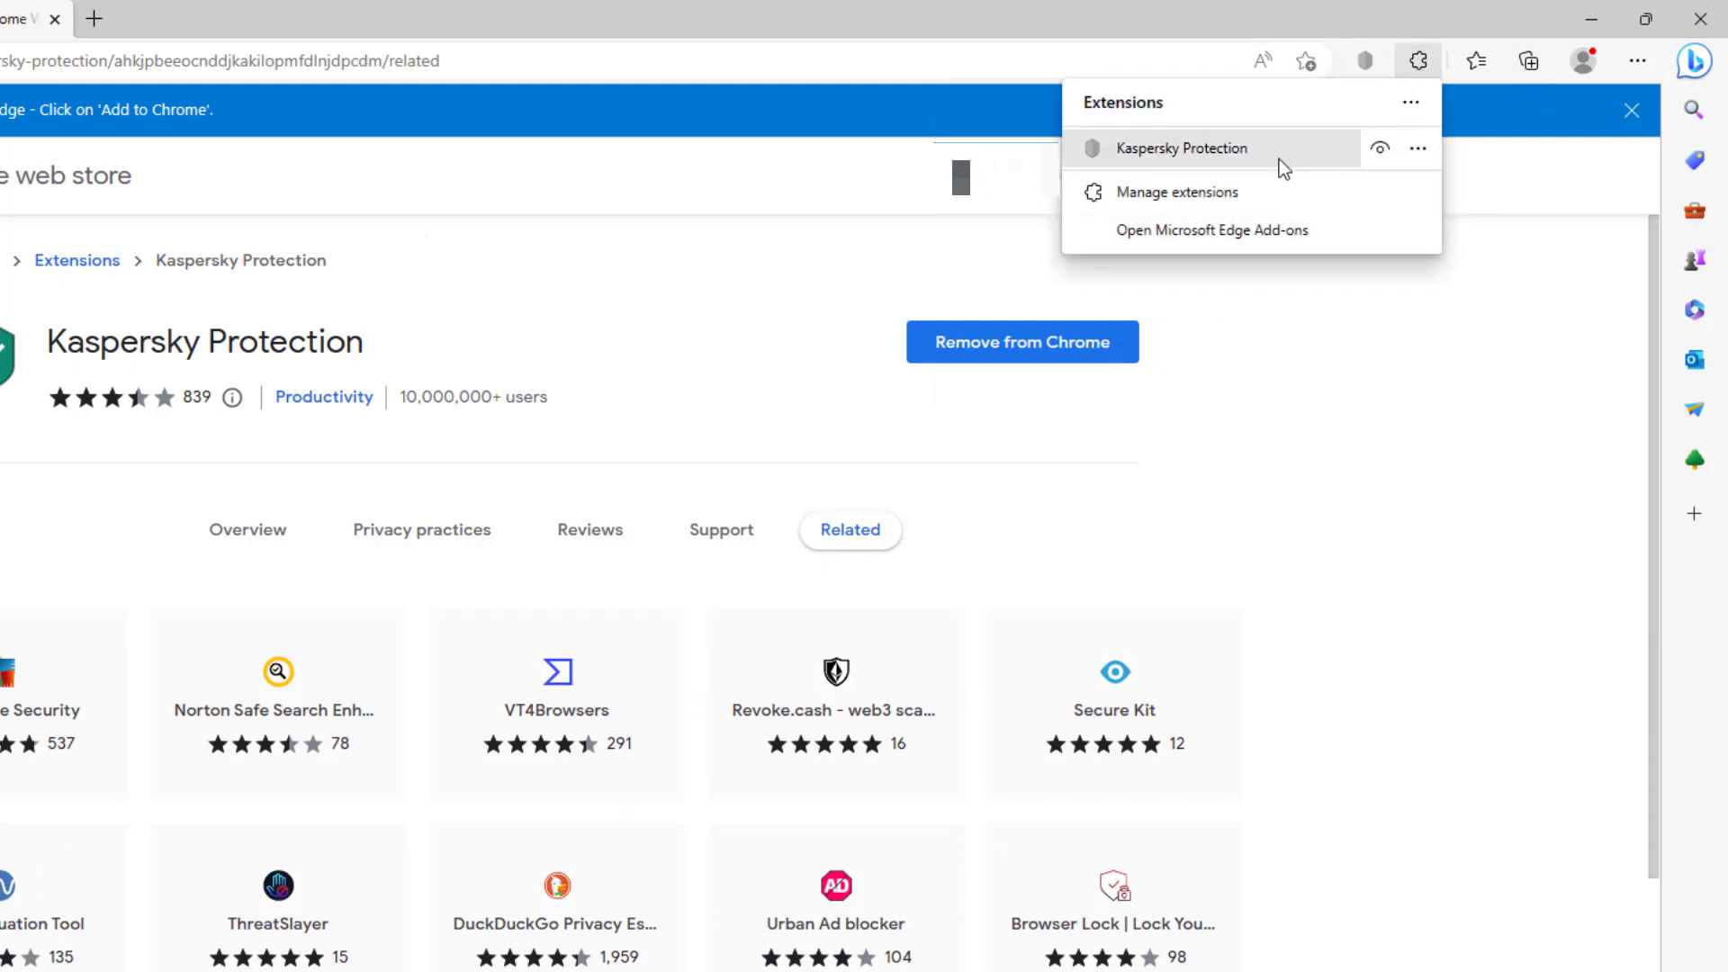
{"action": "left_click", "coordinate": [1366, 65]}
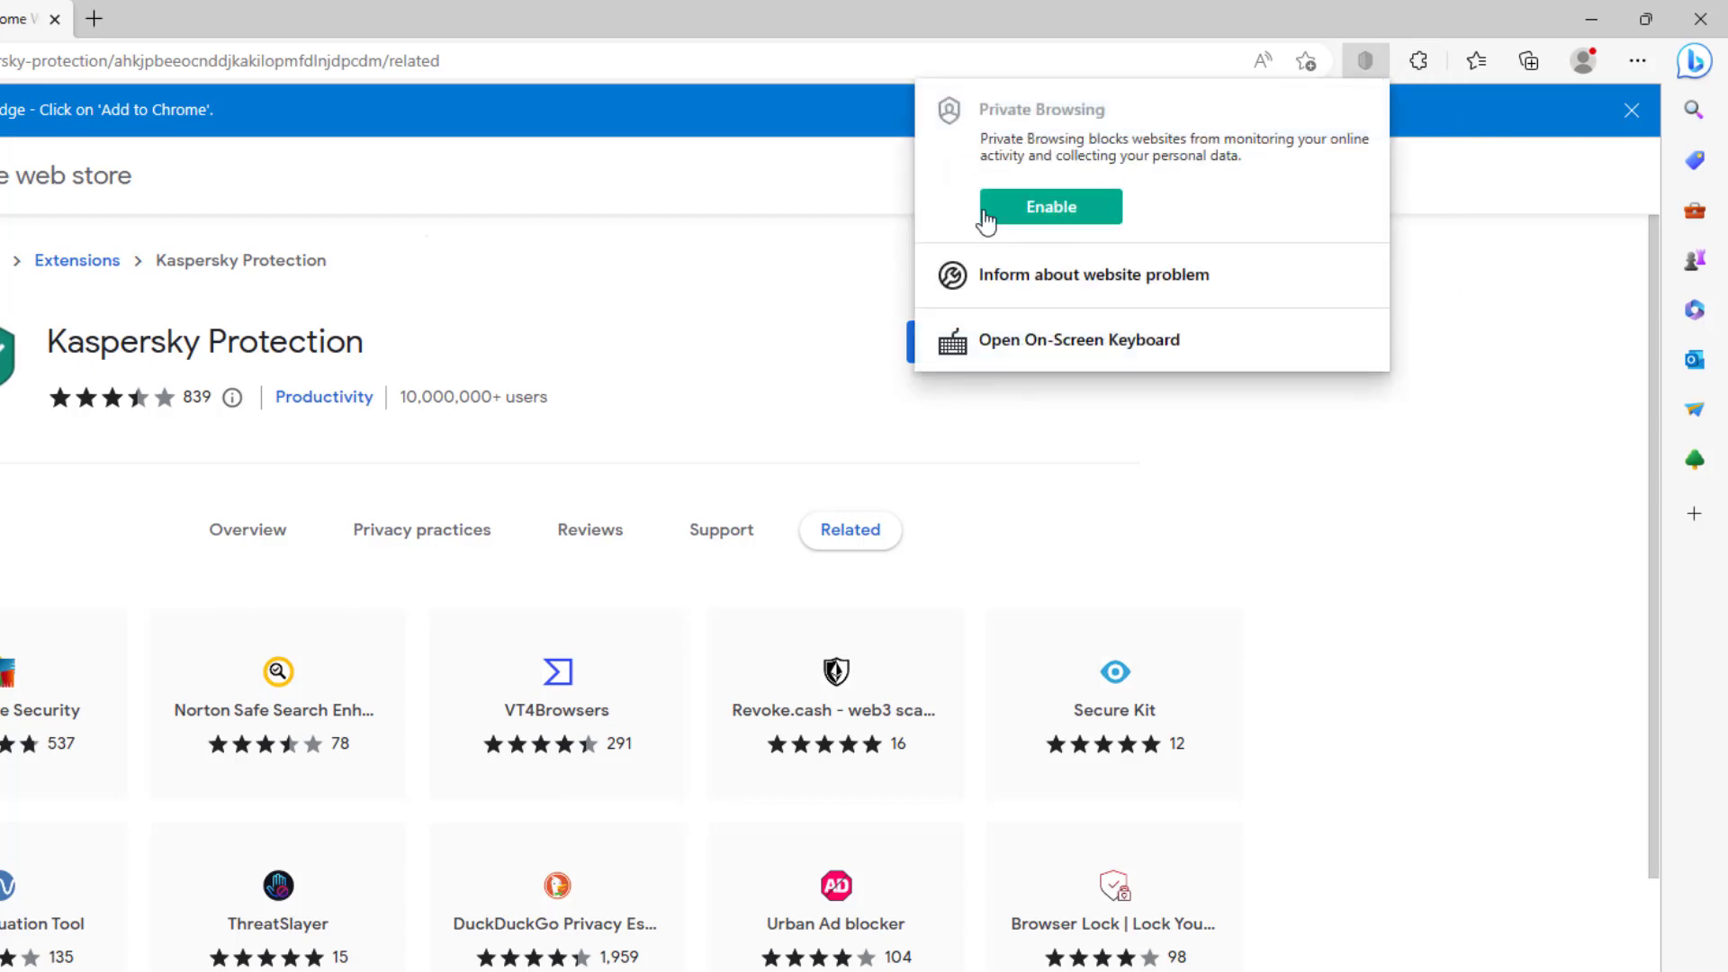
{"action": "left_click", "coordinate": [1026, 224]}
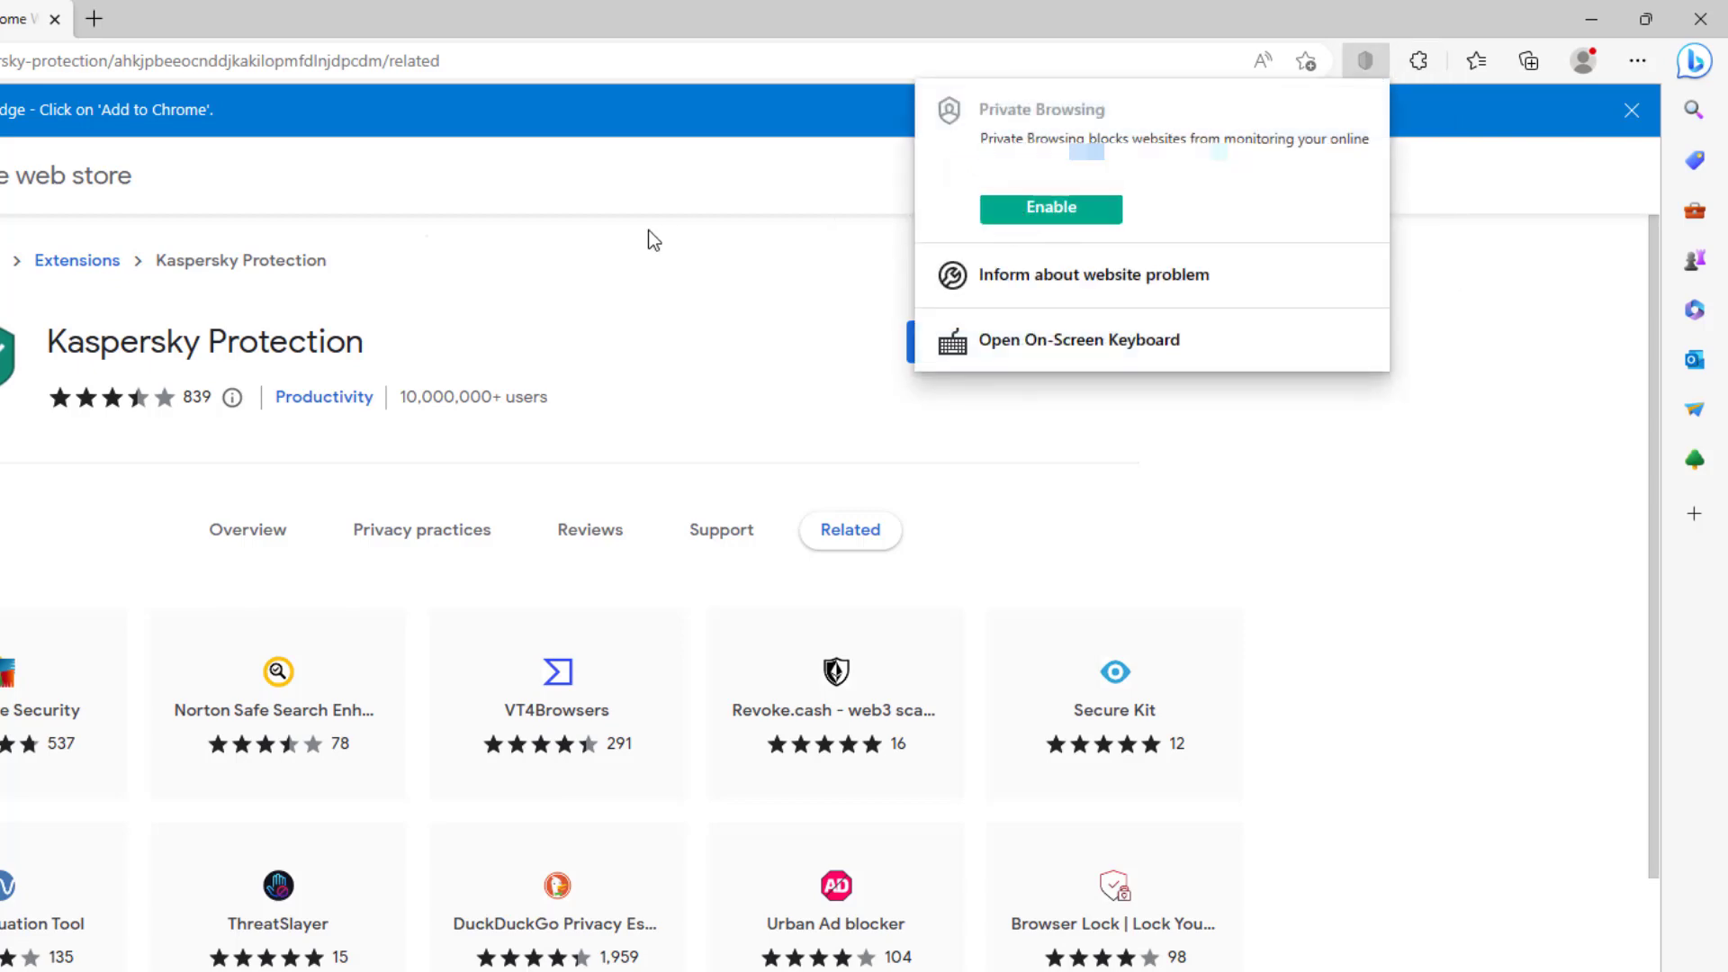
{"action": "left_click", "coordinate": [55, 19]}
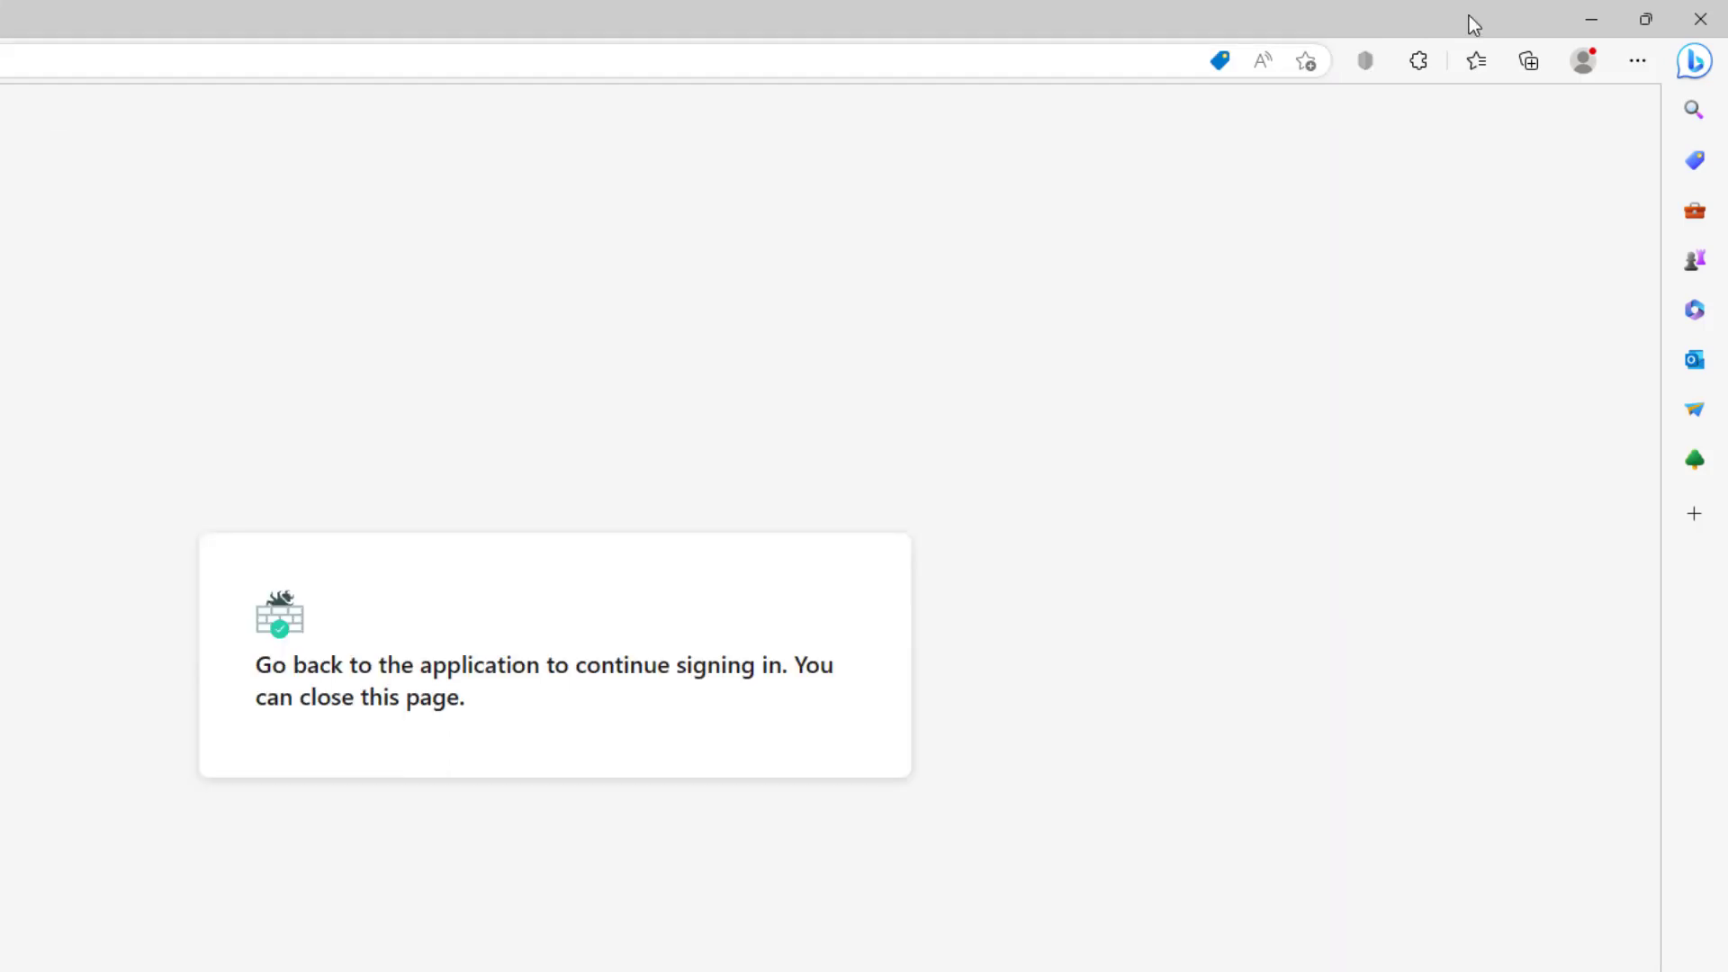
Close Edge, confirm the United States region, decline marketing offers, and continue.
{"action": "left_click", "coordinate": [1699, 19]}
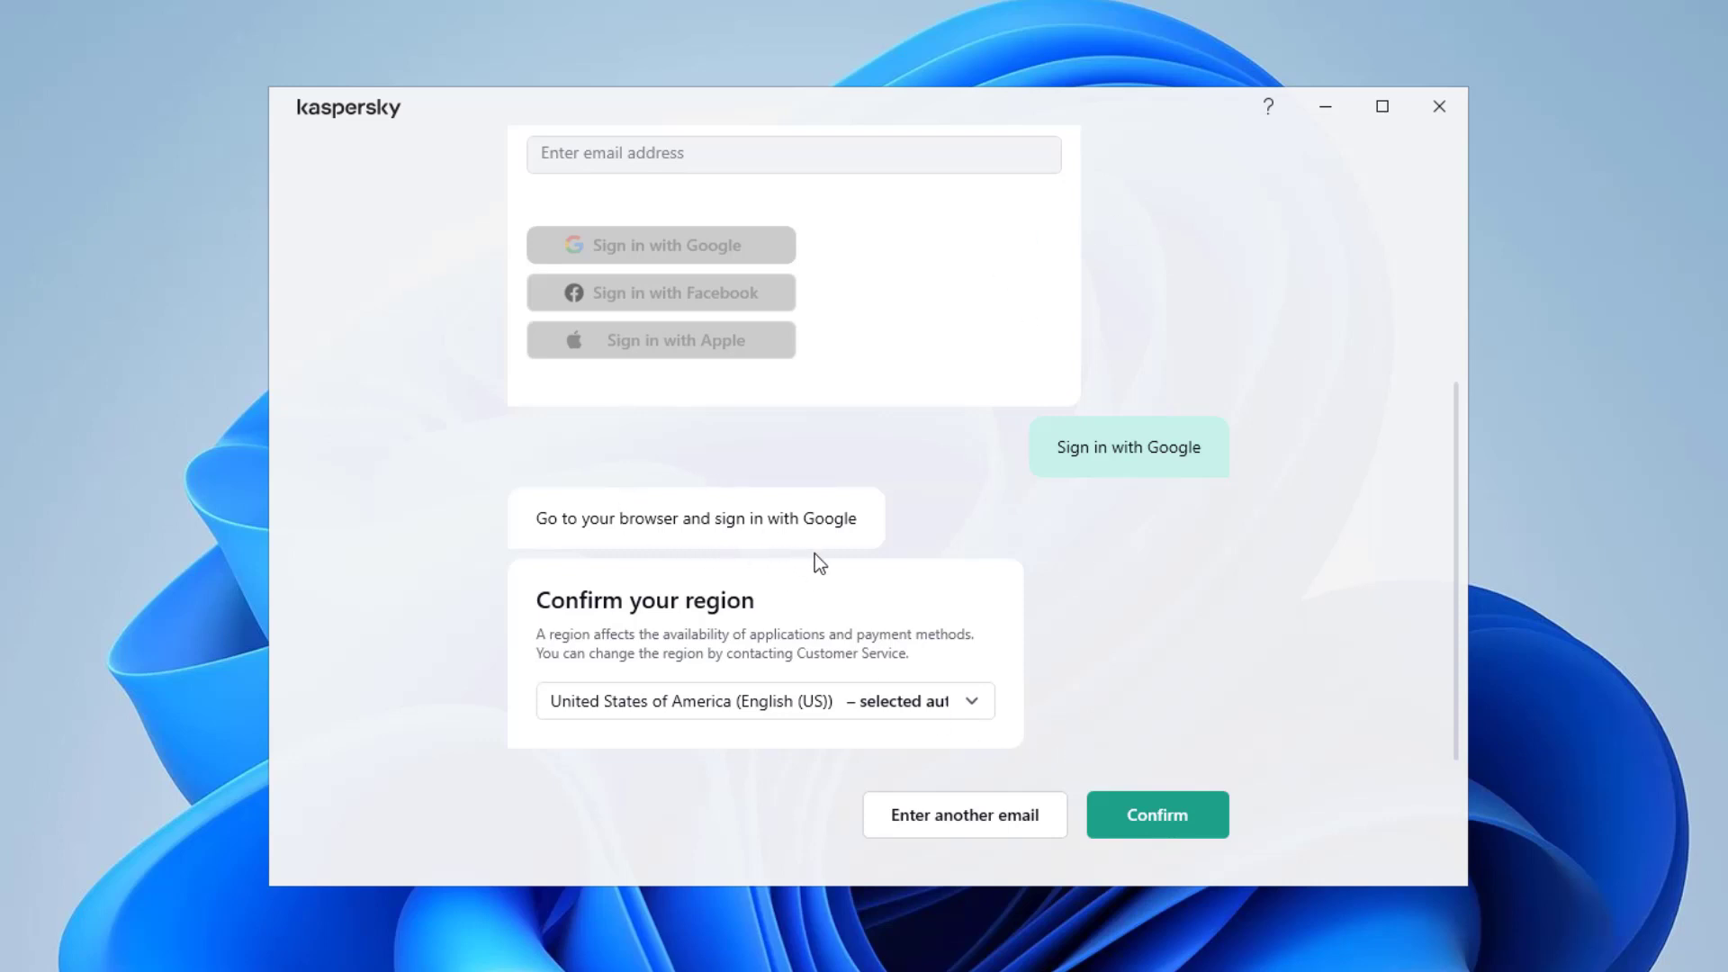
{"action": "left_click", "coordinate": [767, 710]}
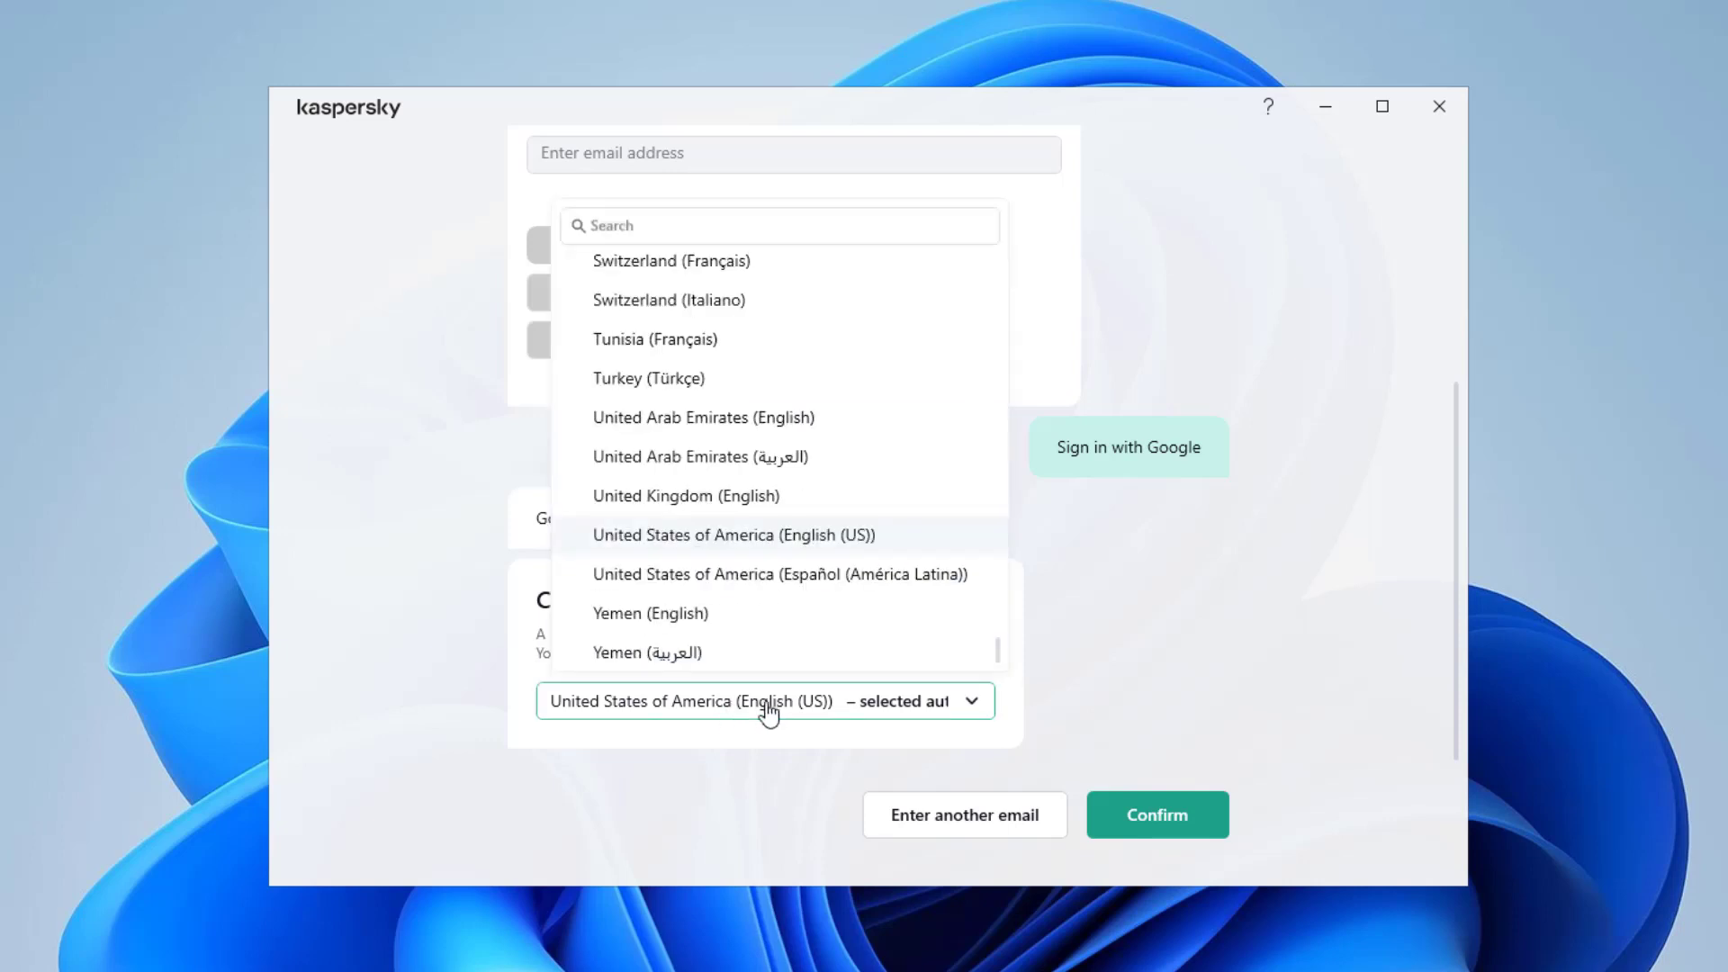
{"action": "left_click", "coordinate": [1164, 633]}
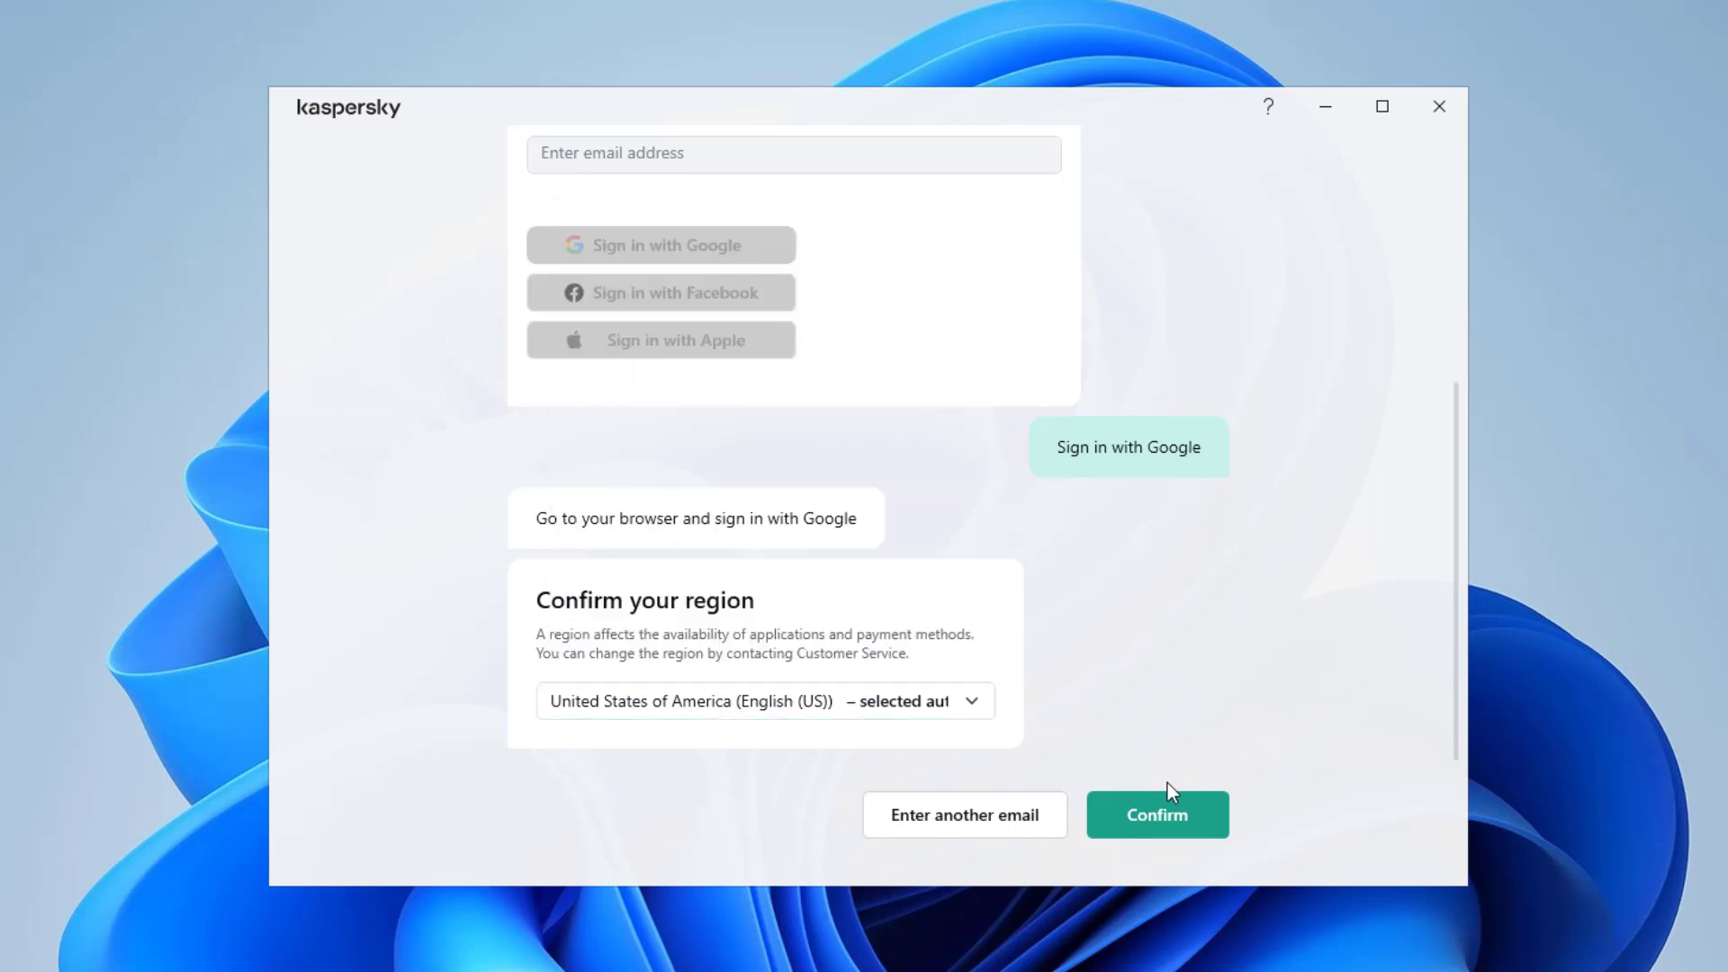
{"action": "left_click", "coordinate": [1207, 823]}
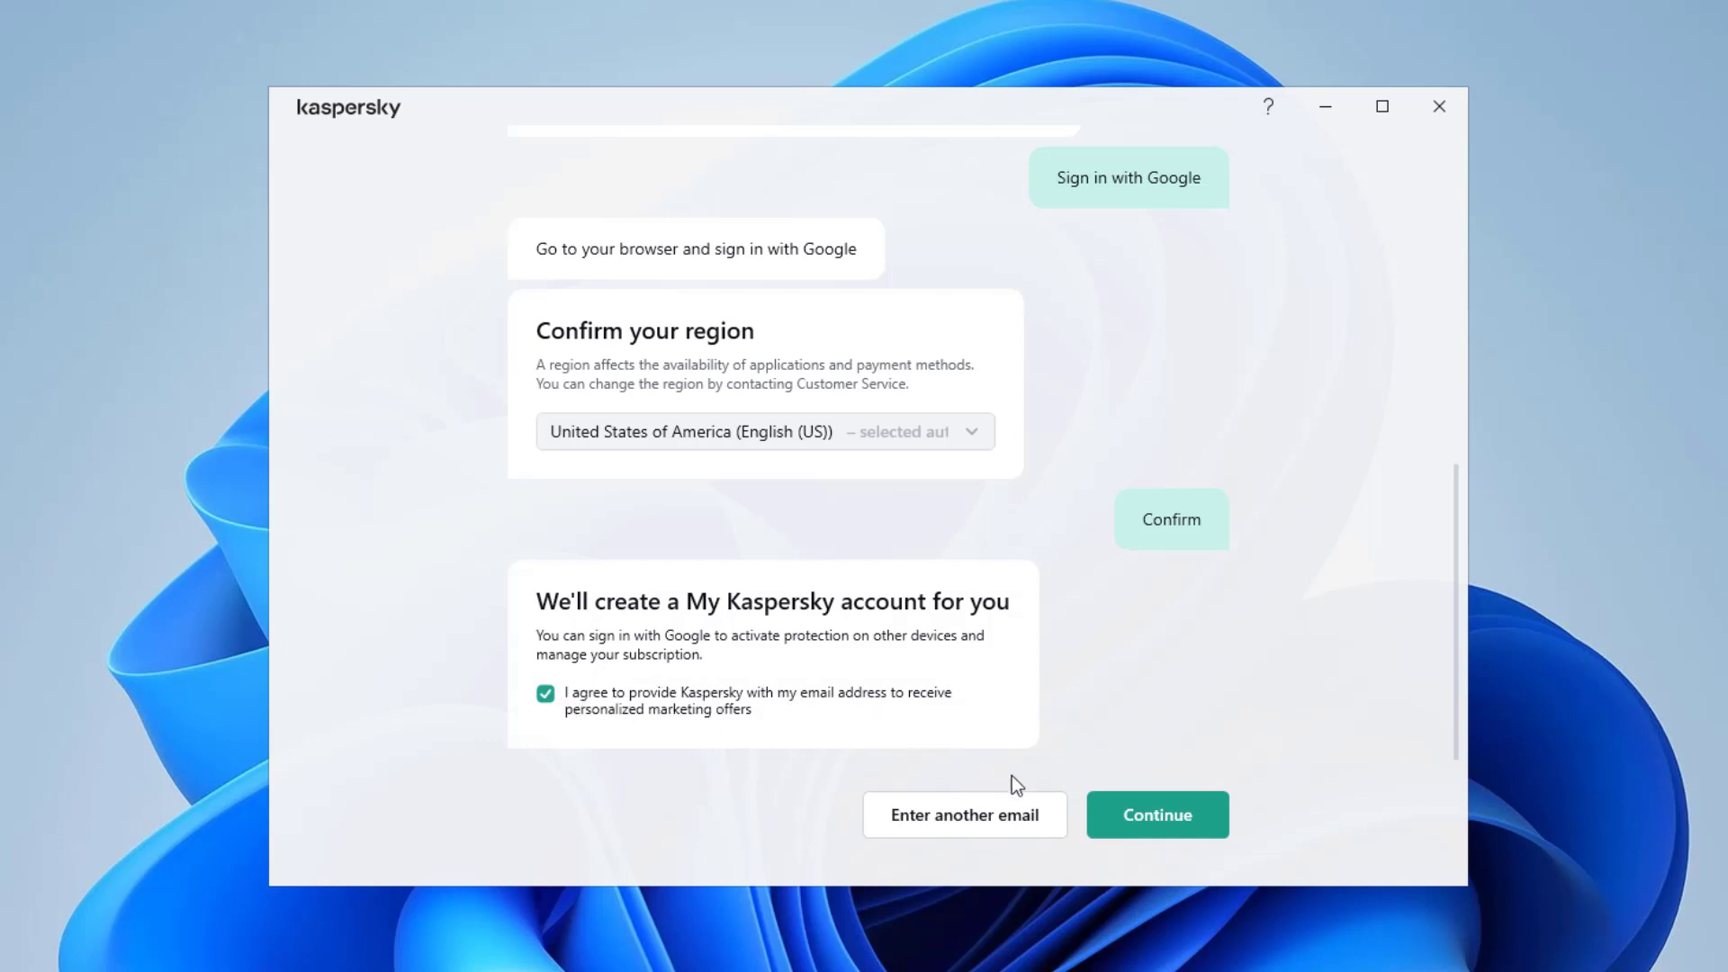
{"action": "left_click", "coordinate": [546, 695]}
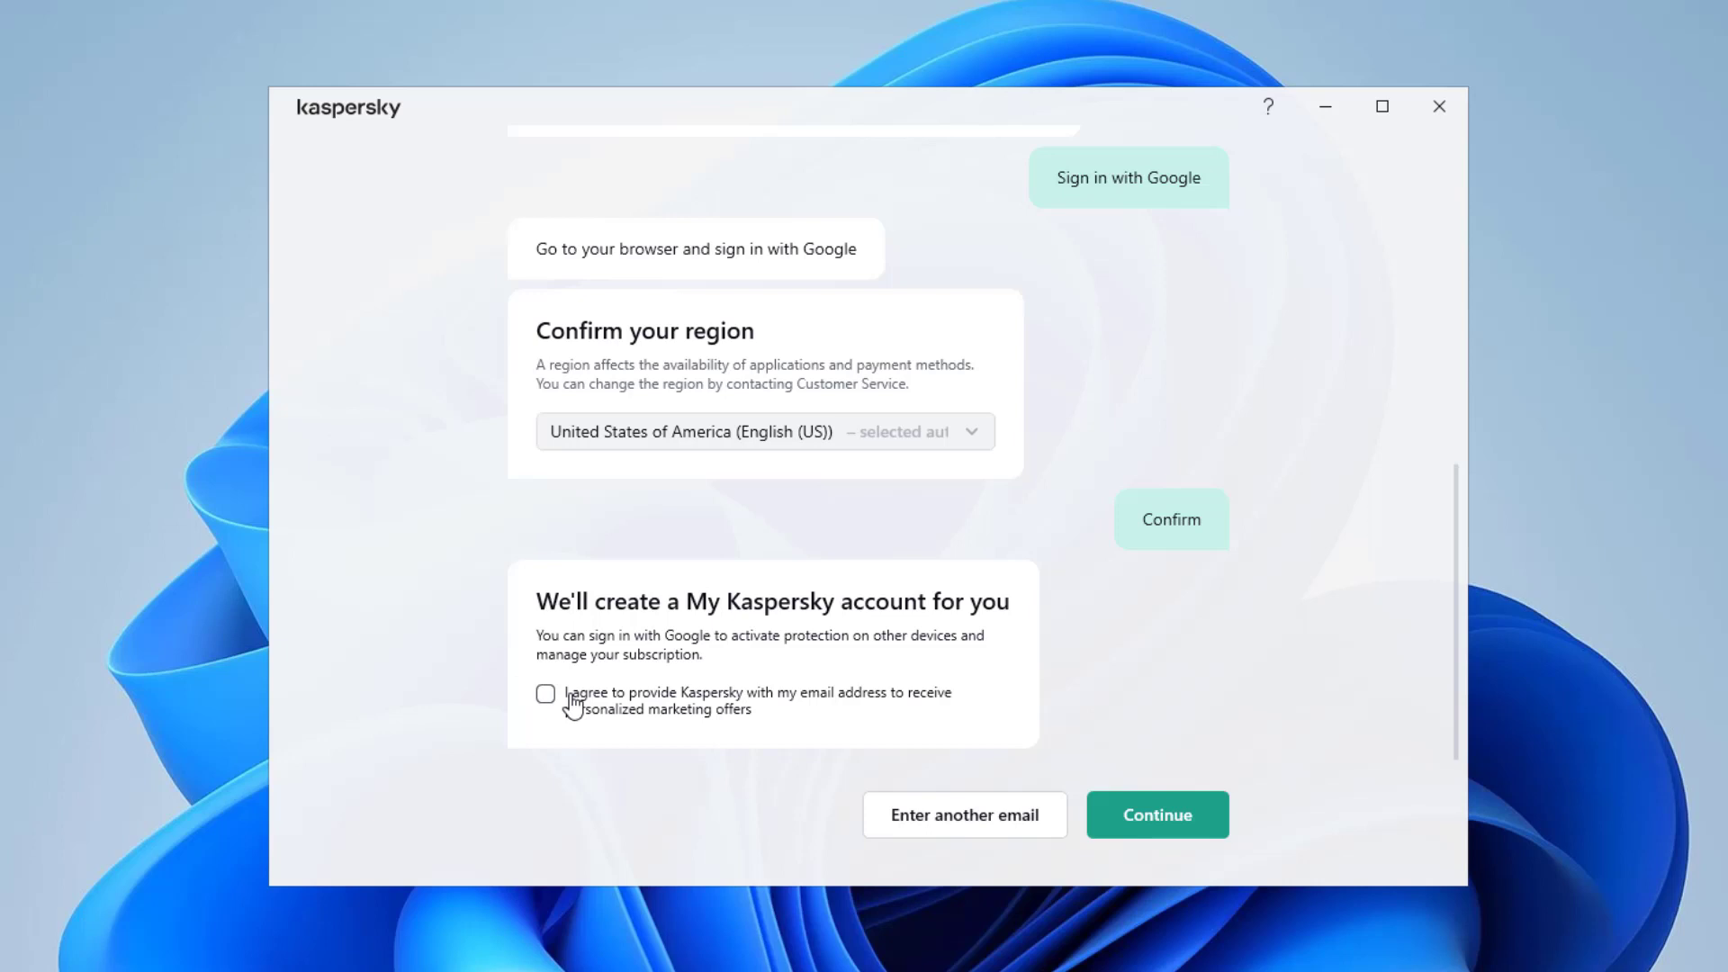
{"action": "left_click", "coordinate": [1118, 818]}
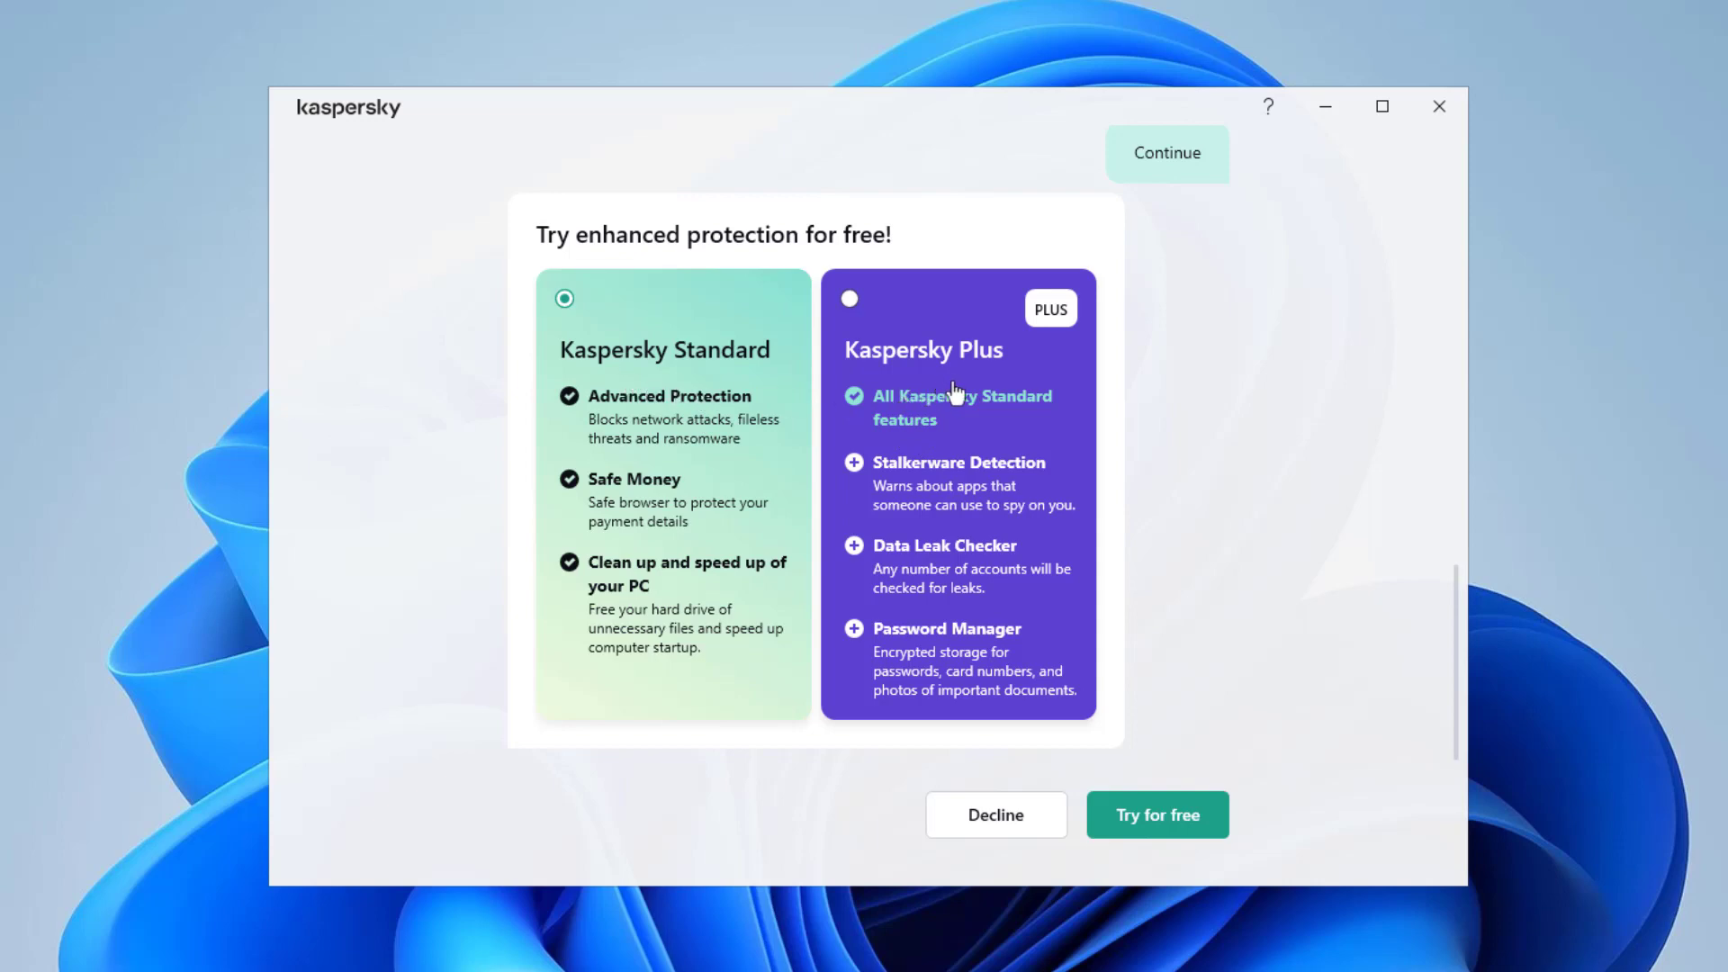
Decline the Kaspersky Plus trial, postpone the first scan with Scan later, and choose Skip all.
{"action": "left_click", "coordinate": [997, 815]}
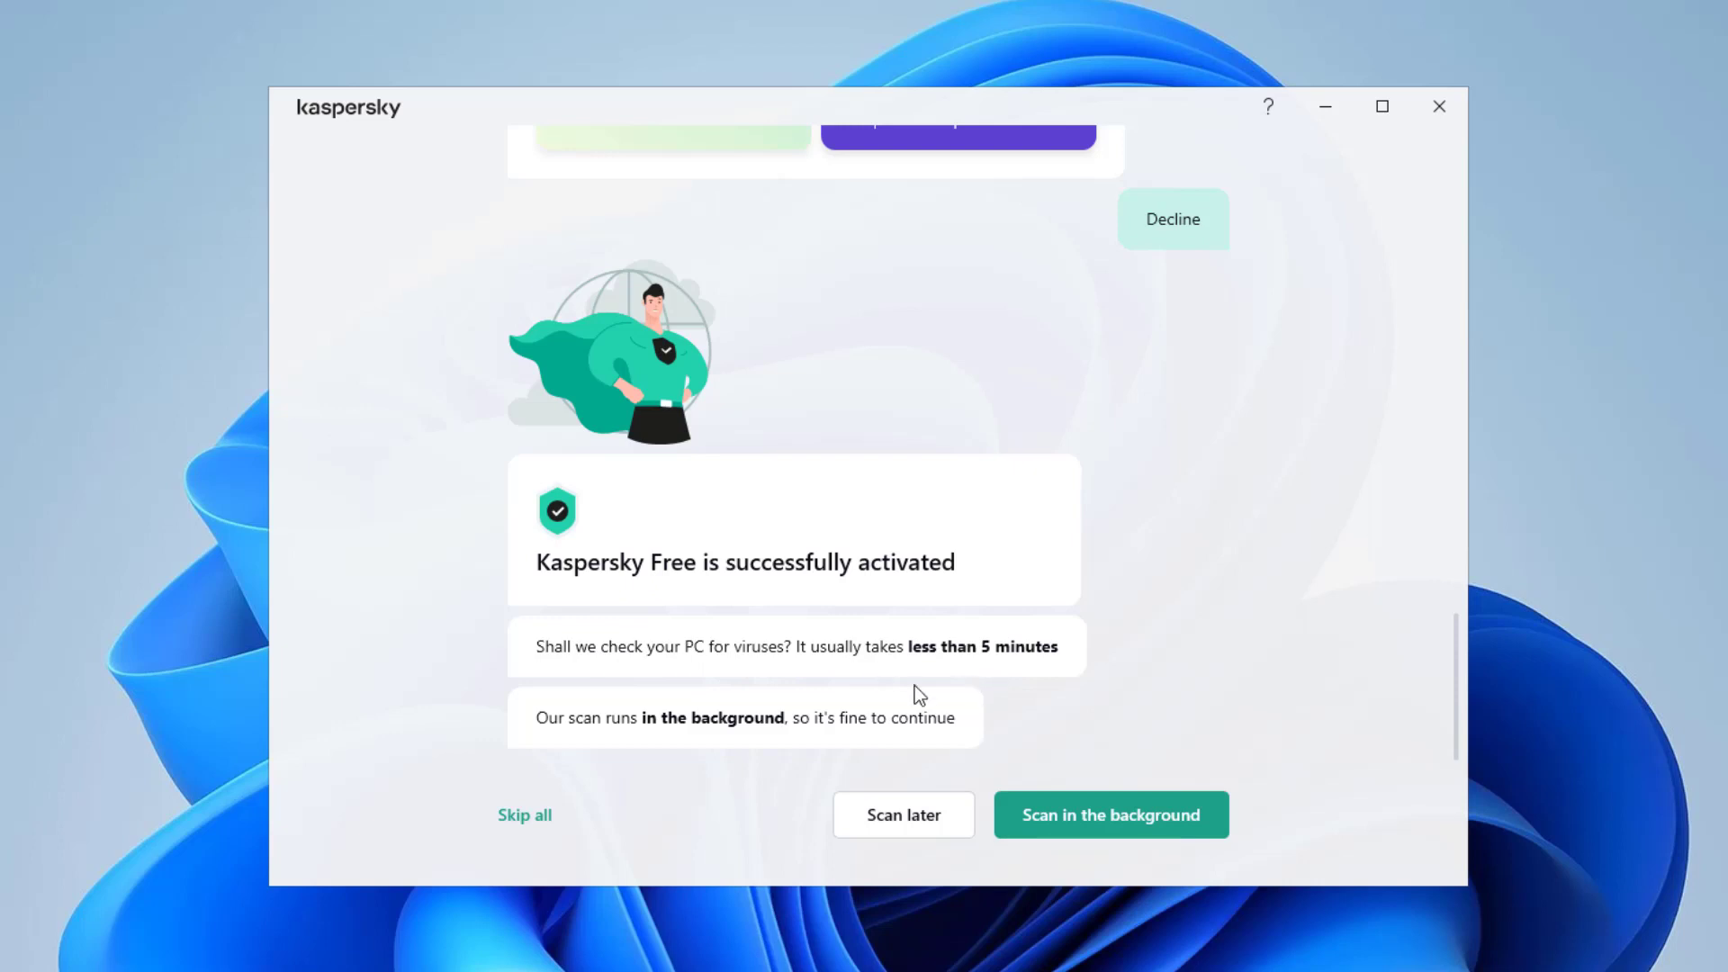
{"action": "left_click", "coordinate": [889, 823]}
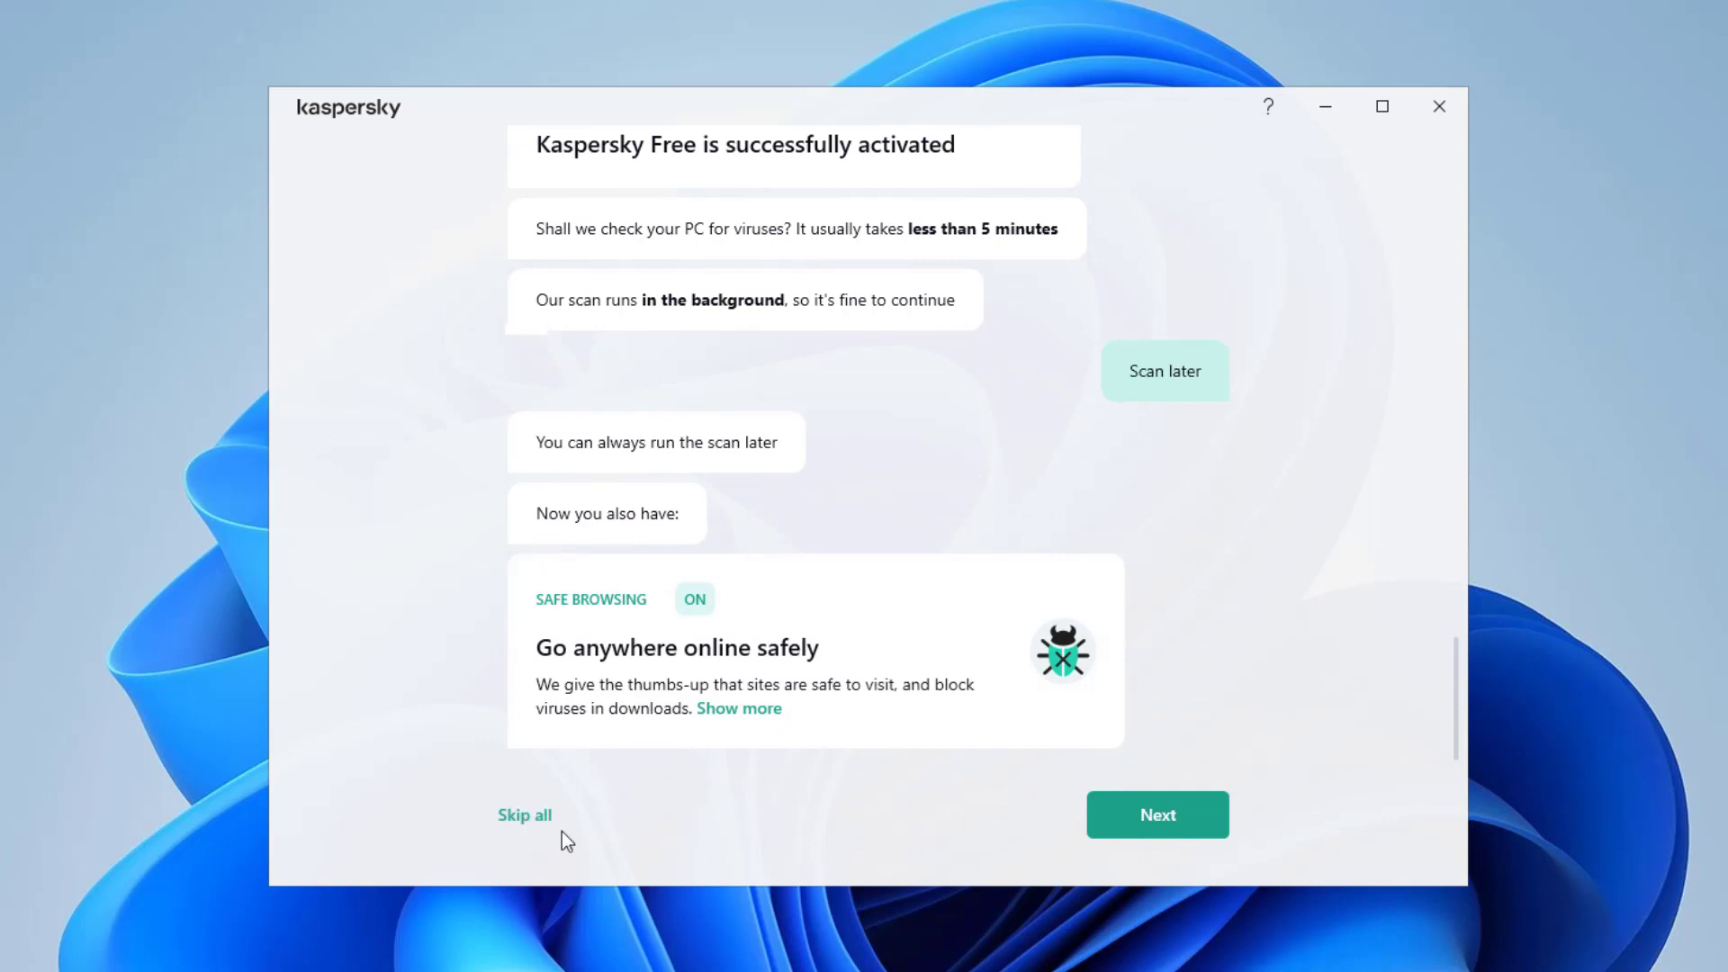
{"action": "left_click", "coordinate": [544, 820]}
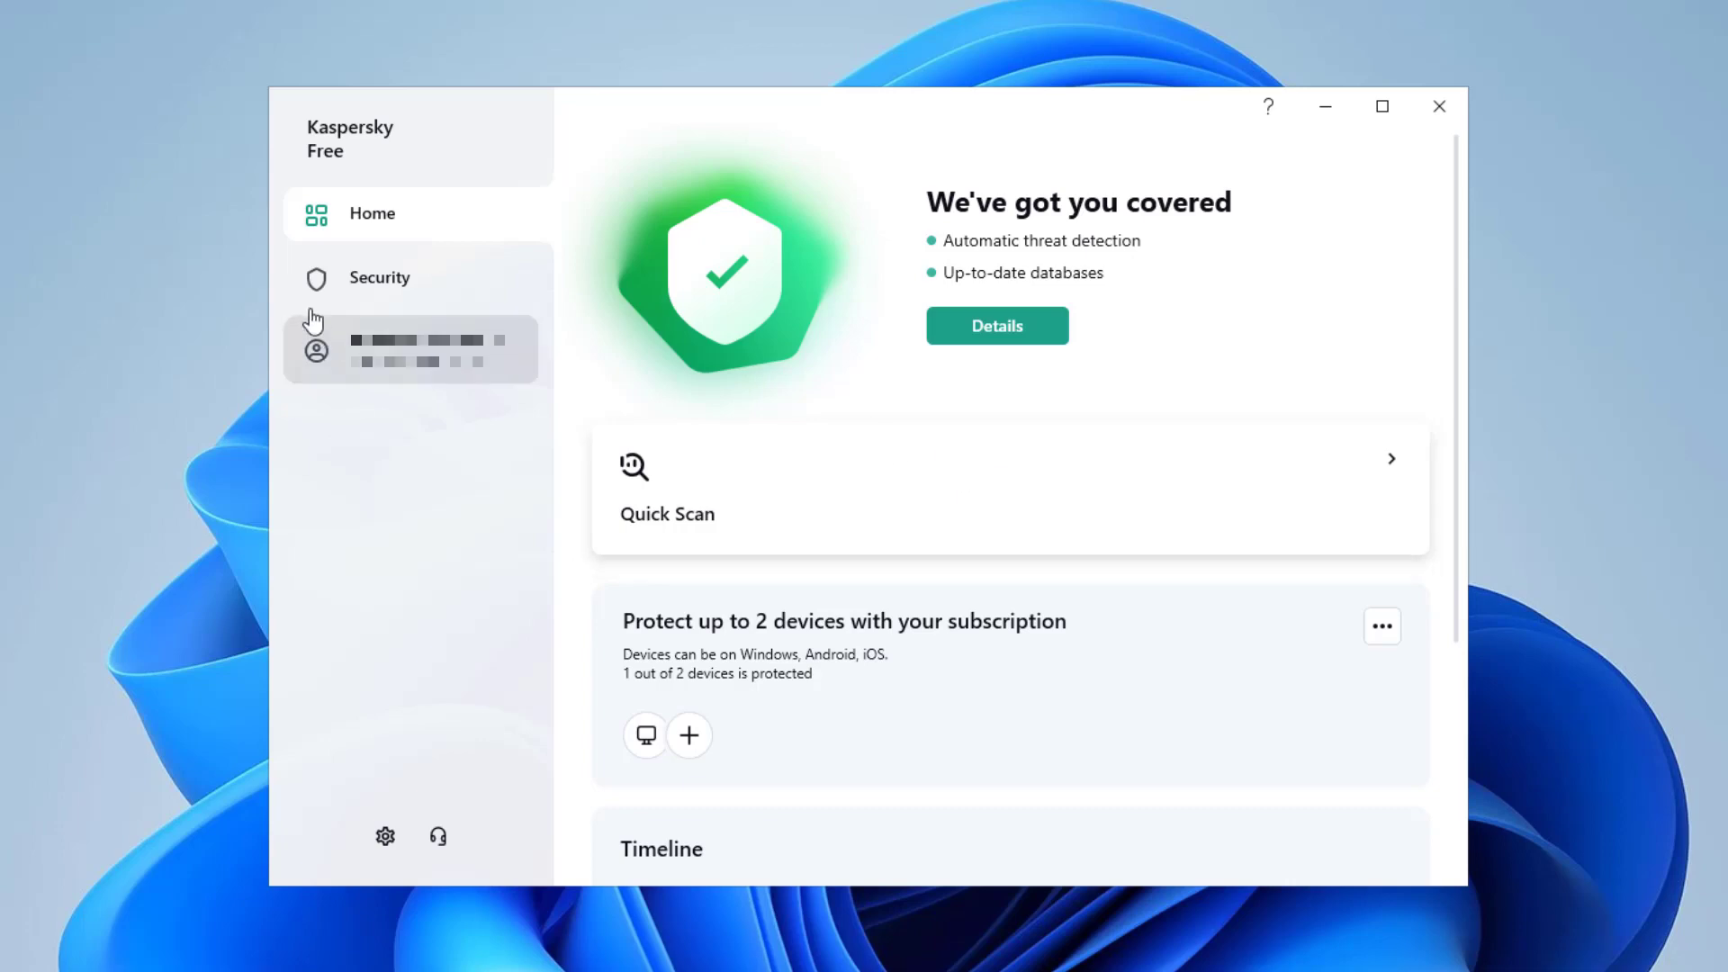
Look through the Security section, then go back to the Home overview.
{"action": "left_click", "coordinate": [342, 299]}
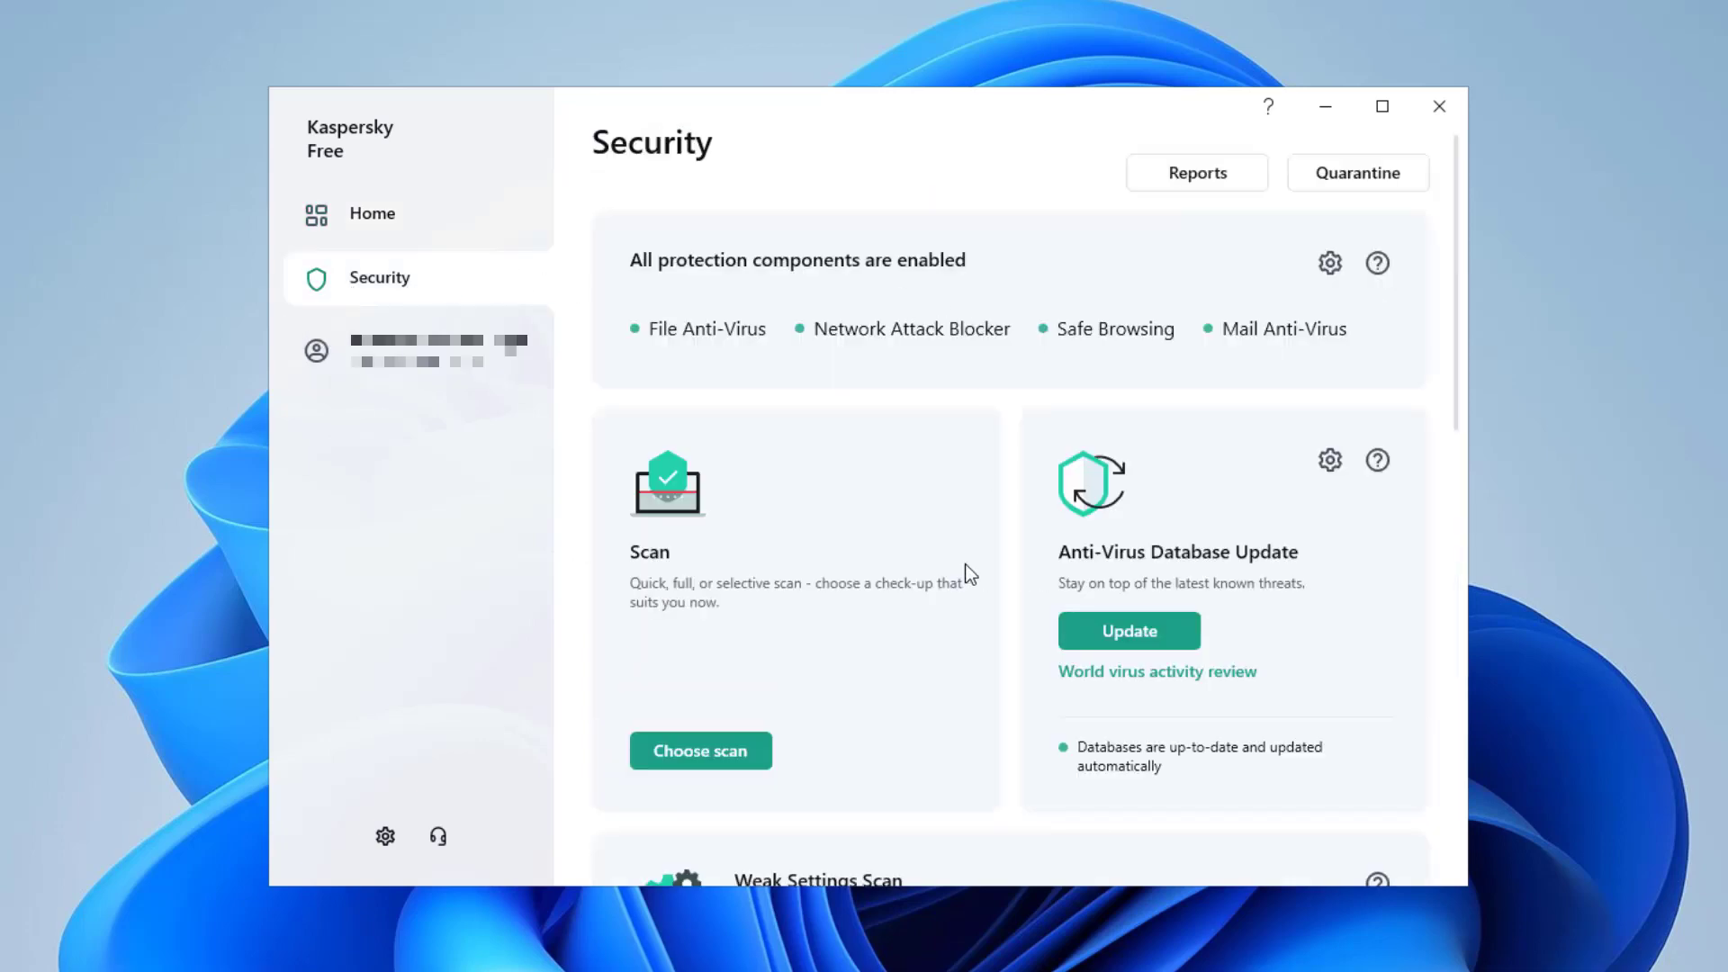
{"action": "scroll", "coordinate": [1056, 499], "scroll_direction": "down", "scroll_amount": 5}
{"action": "scroll", "coordinate": [1058, 493], "scroll_direction": "down", "scroll_amount": 4}
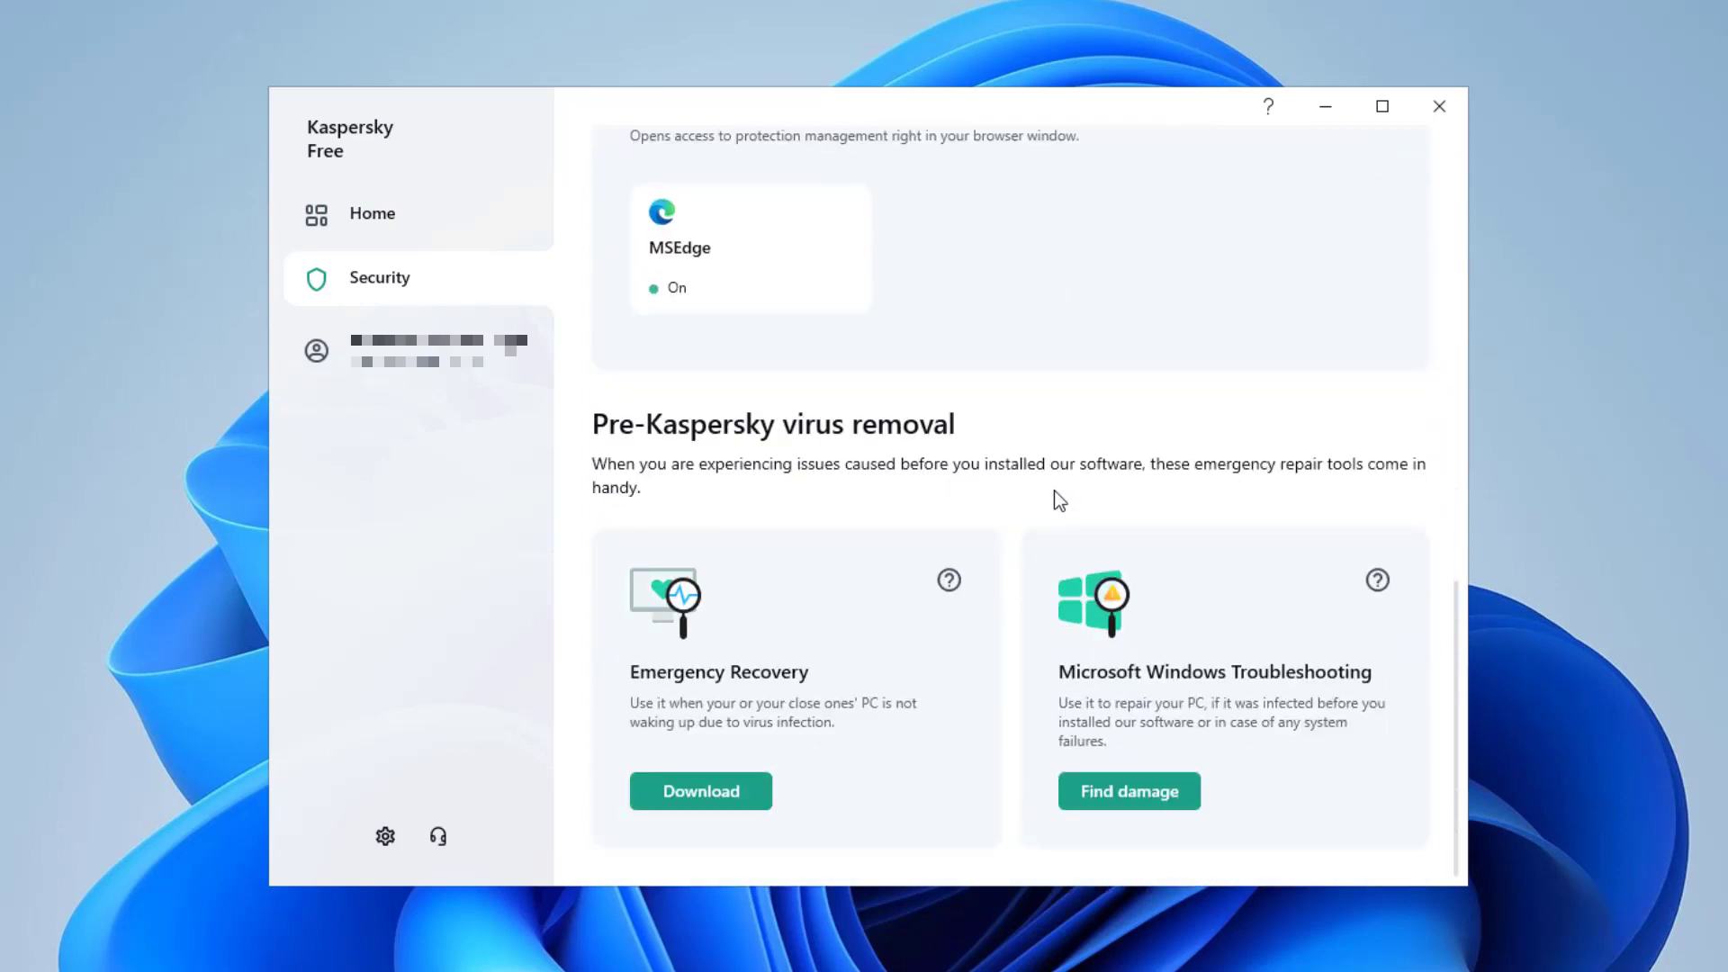
{"action": "scroll", "coordinate": [1057, 486], "scroll_direction": "up", "scroll_amount": 8}
{"action": "scroll", "coordinate": [1060, 494], "scroll_direction": "up", "scroll_amount": 2}
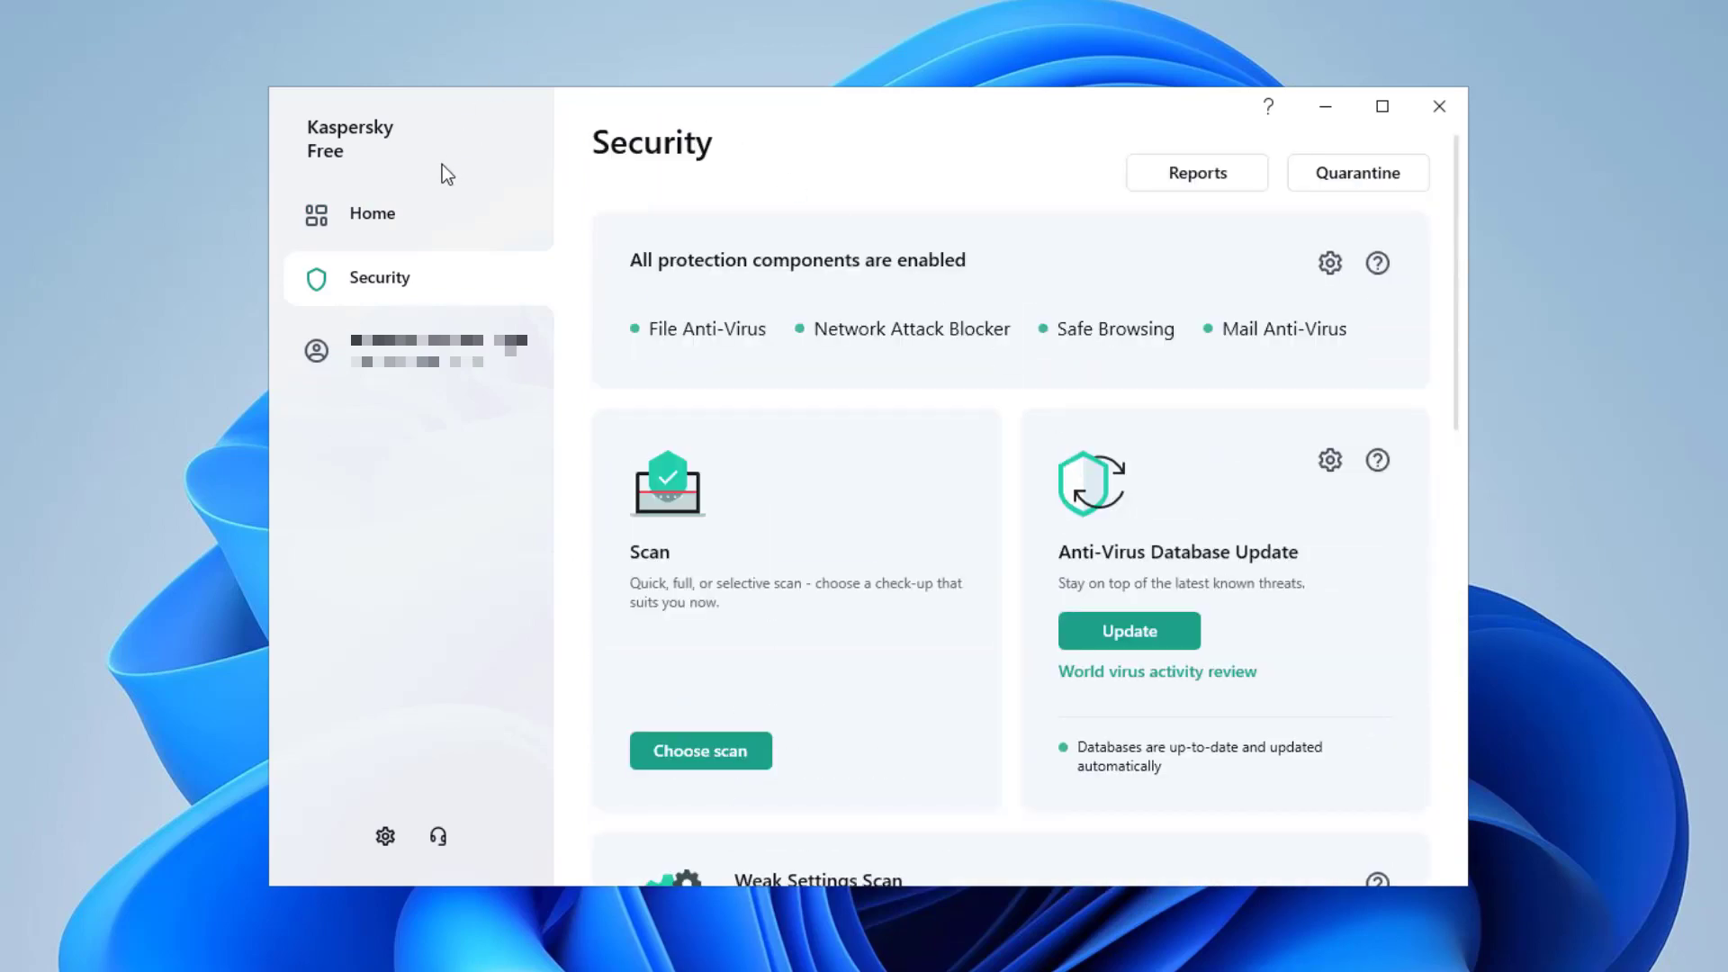
{"action": "left_click", "coordinate": [429, 205]}
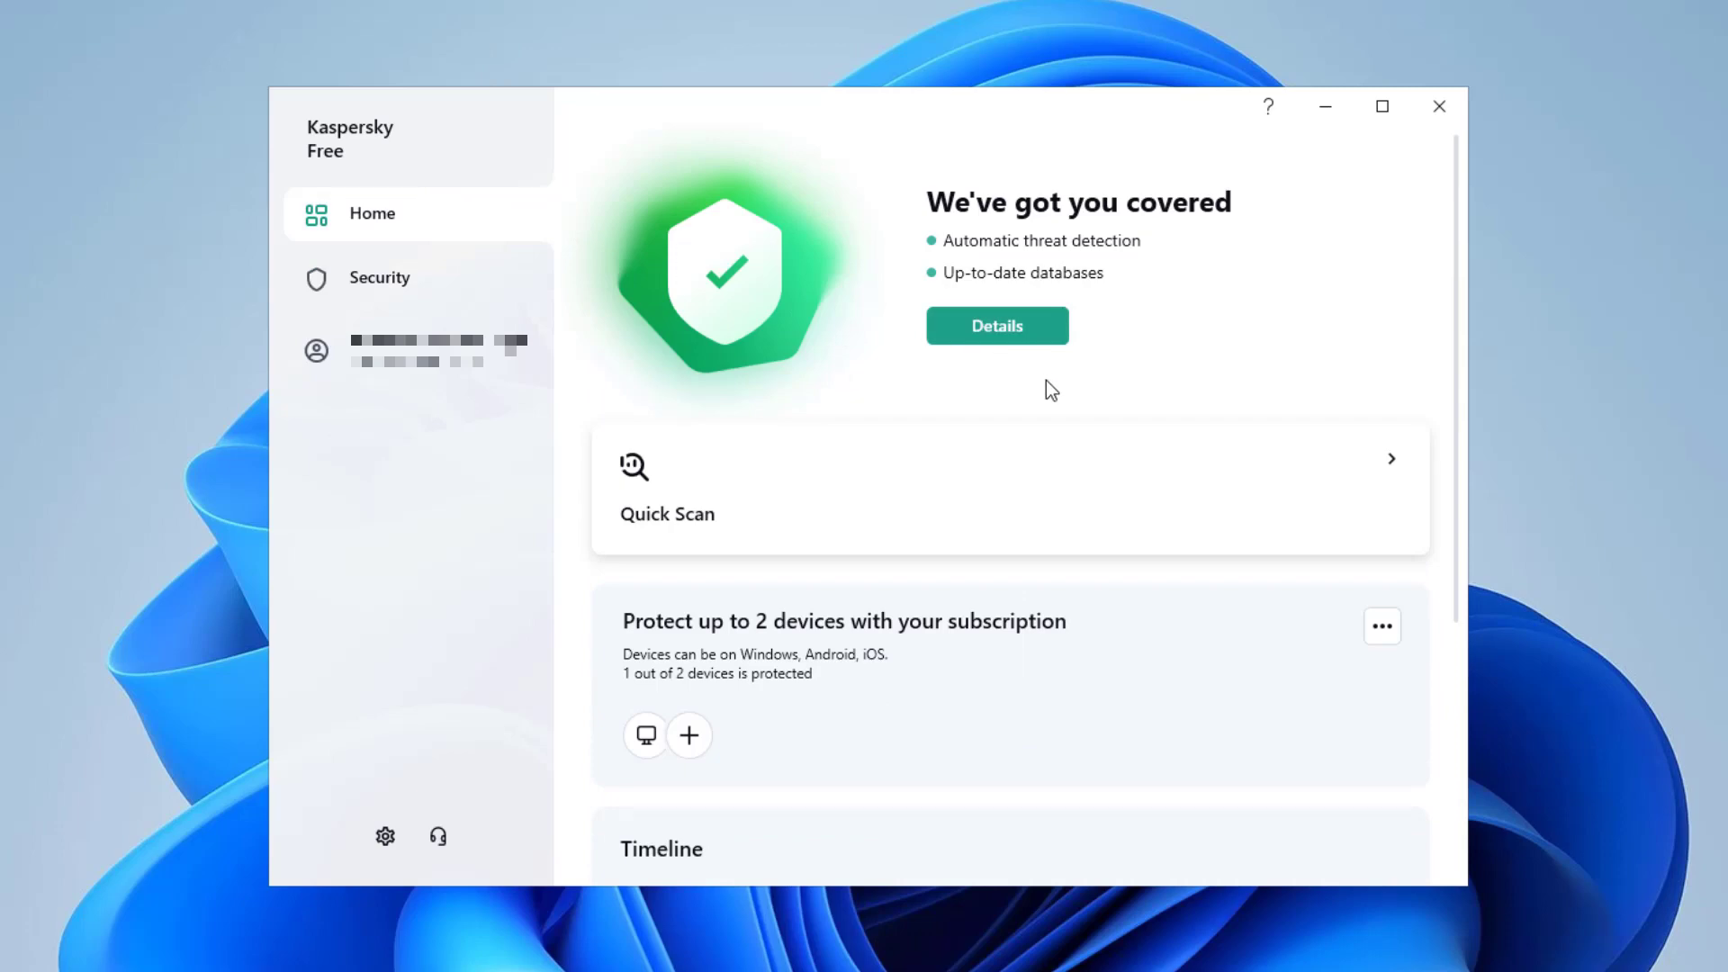
Start a Quick Scan from the Home screen and close the Kaspersky Free window.
{"action": "scroll", "coordinate": [1046, 389], "scroll_direction": "down", "scroll_amount": 4}
{"action": "scroll", "coordinate": [1052, 390], "scroll_direction": "up", "scroll_amount": 2}
{"action": "left_click", "coordinate": [789, 513]}
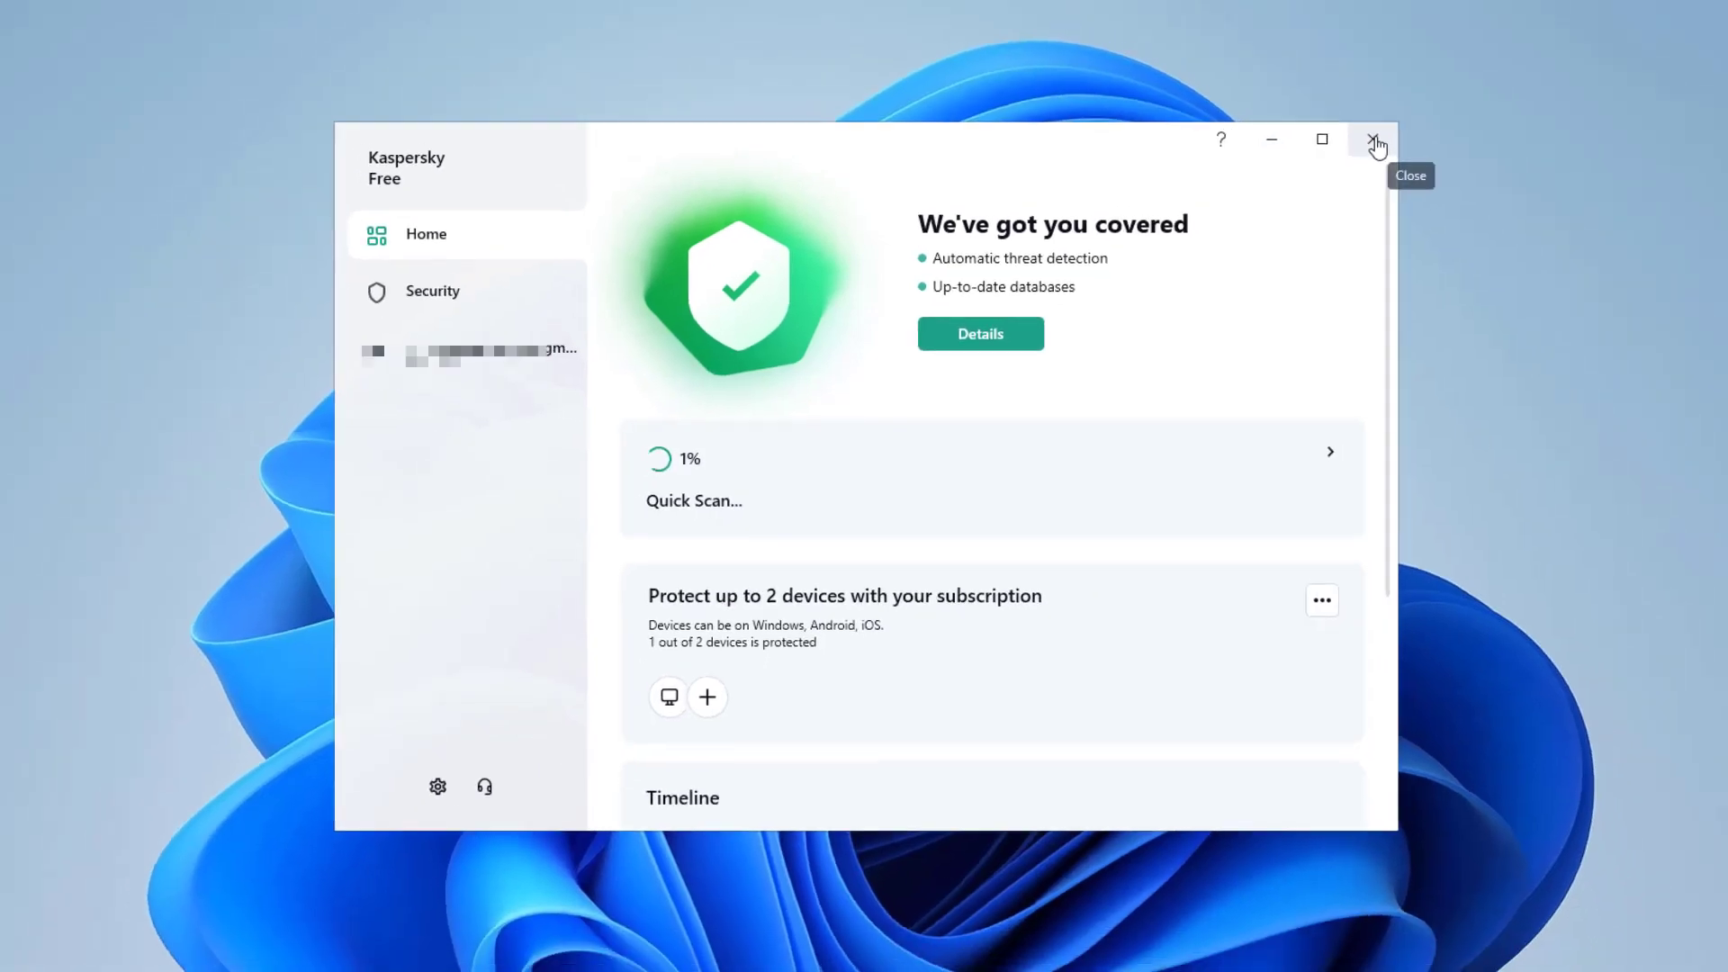
{"action": "left_click", "coordinate": [1439, 108]}
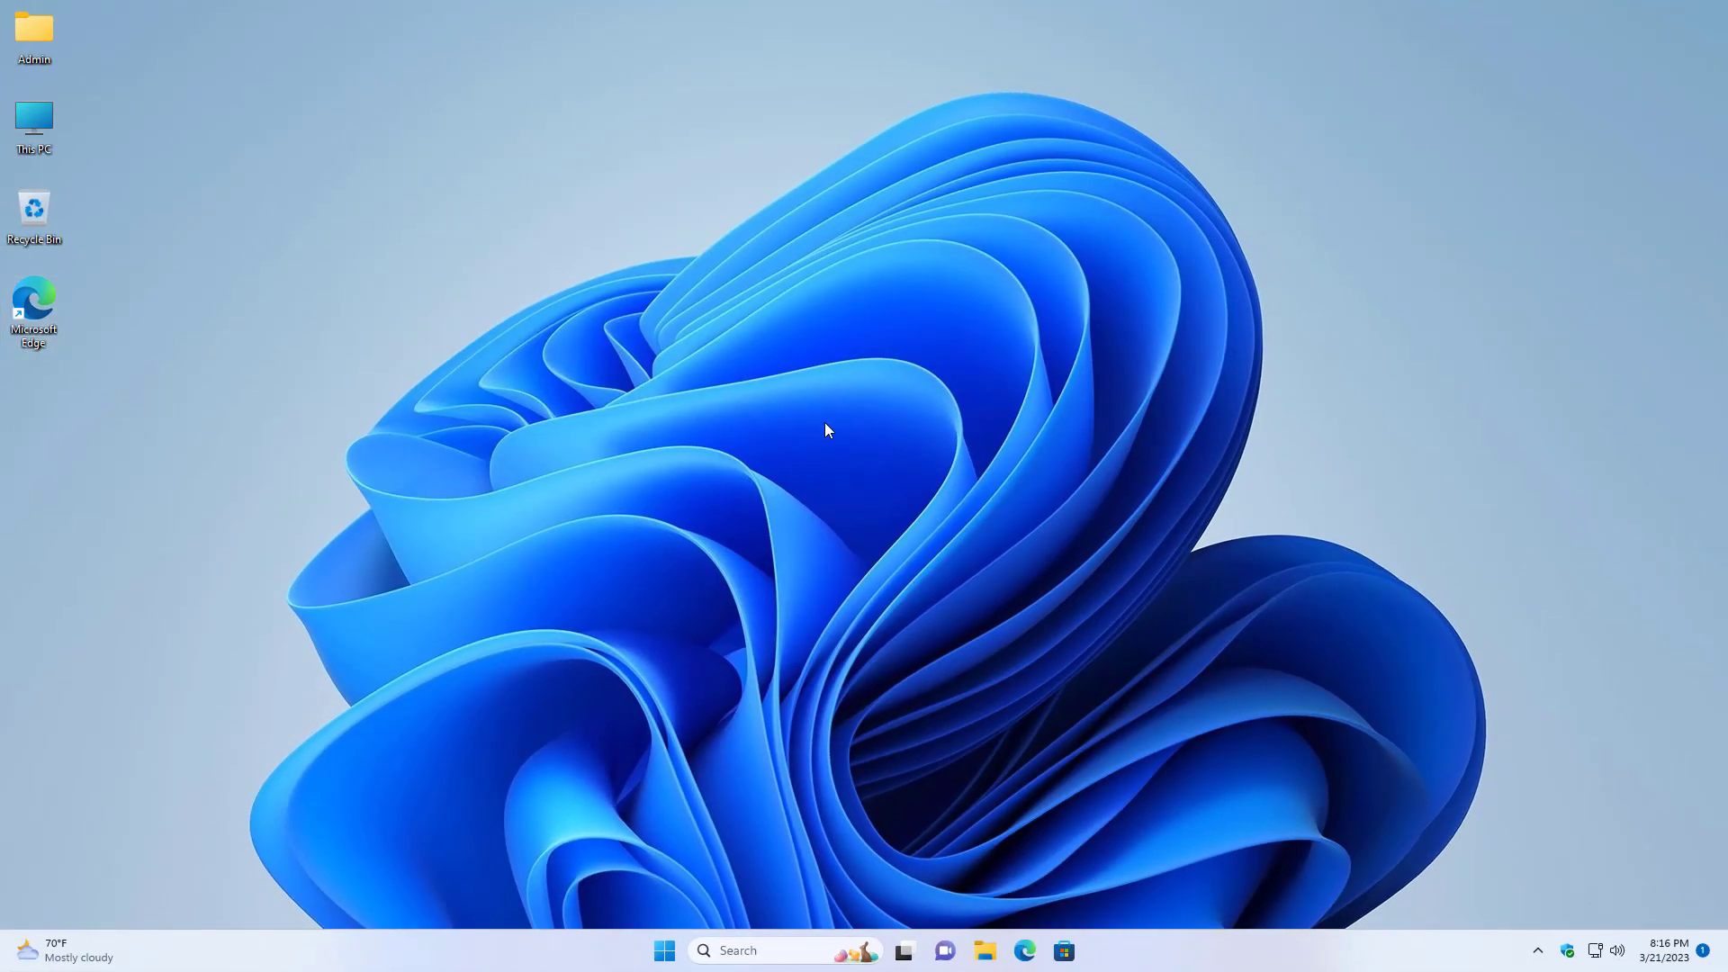